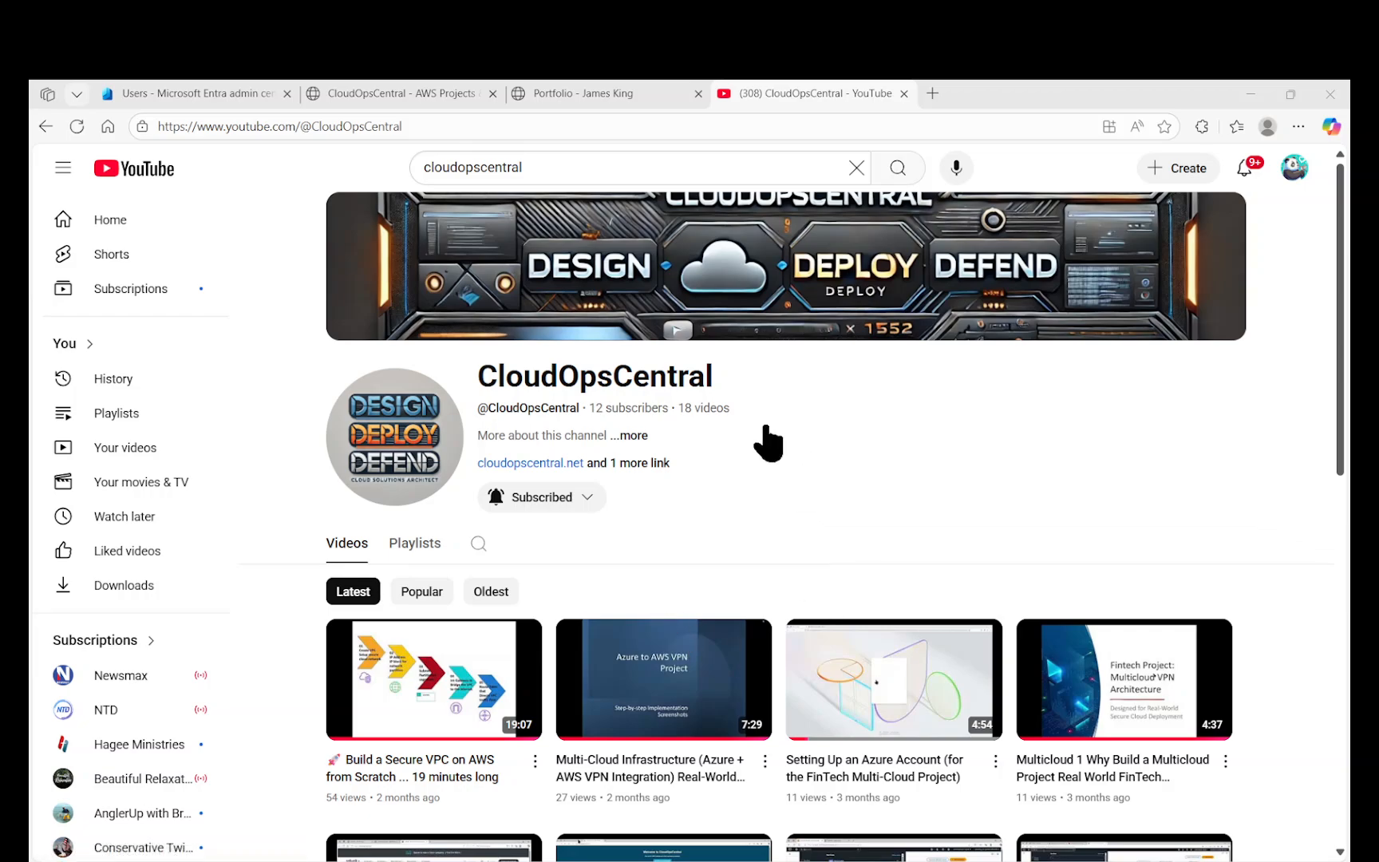
# Browse the portfolio and its Certifications page, then switch to the CloudOpsCentral - AWS Projects tab.
pyautogui.click(588, 94)
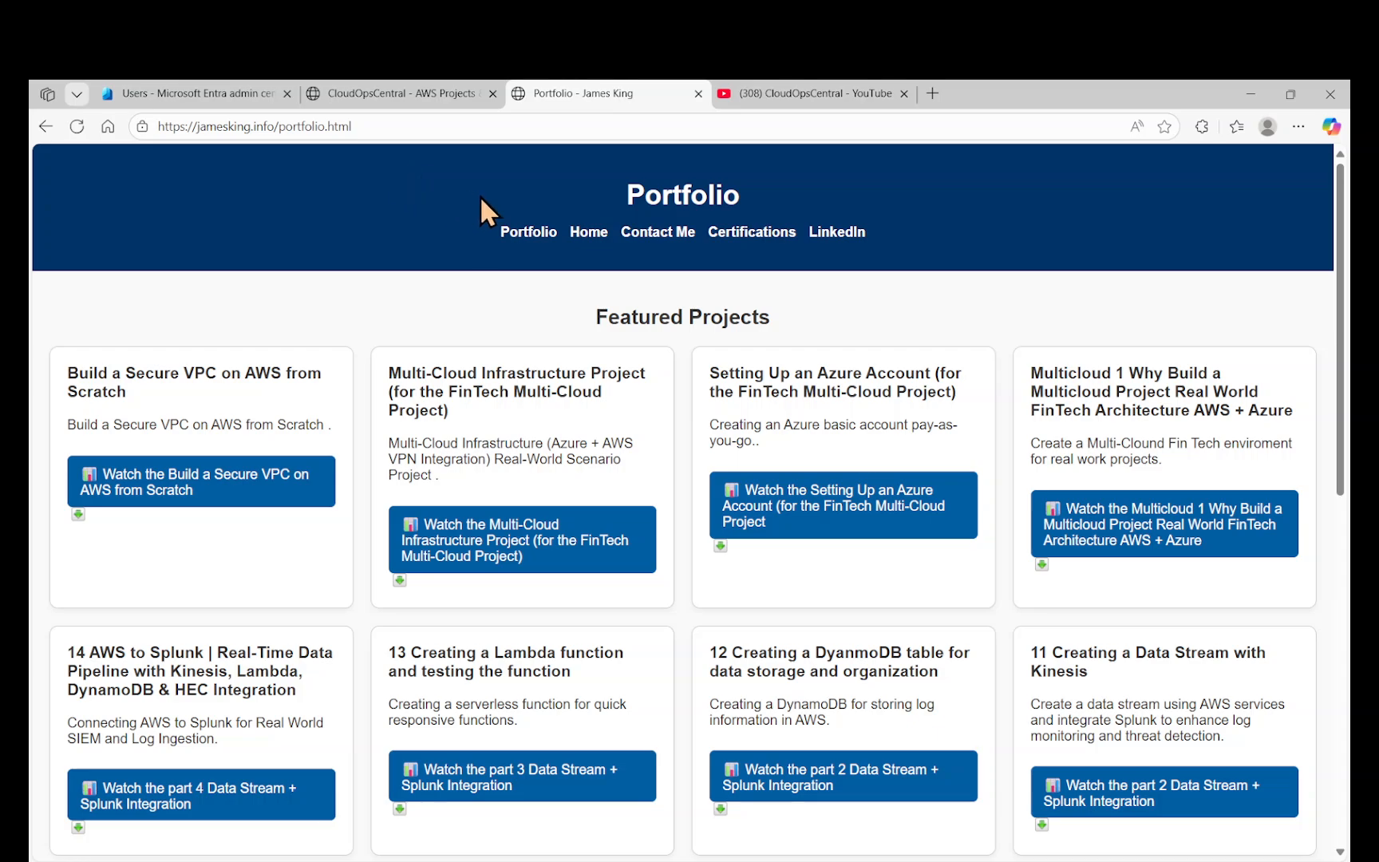
pyautogui.click(748, 234)
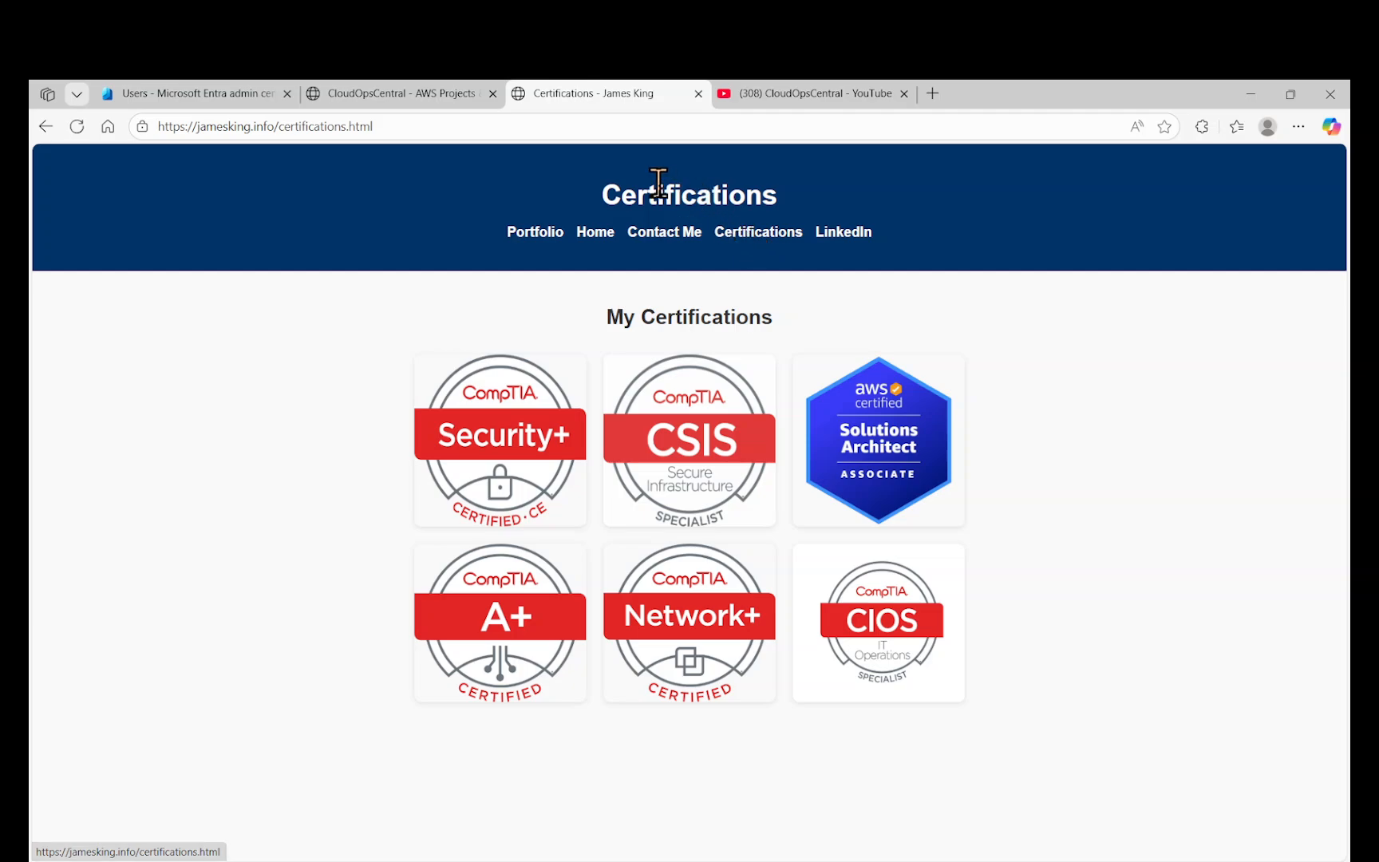
pyautogui.click(541, 235)
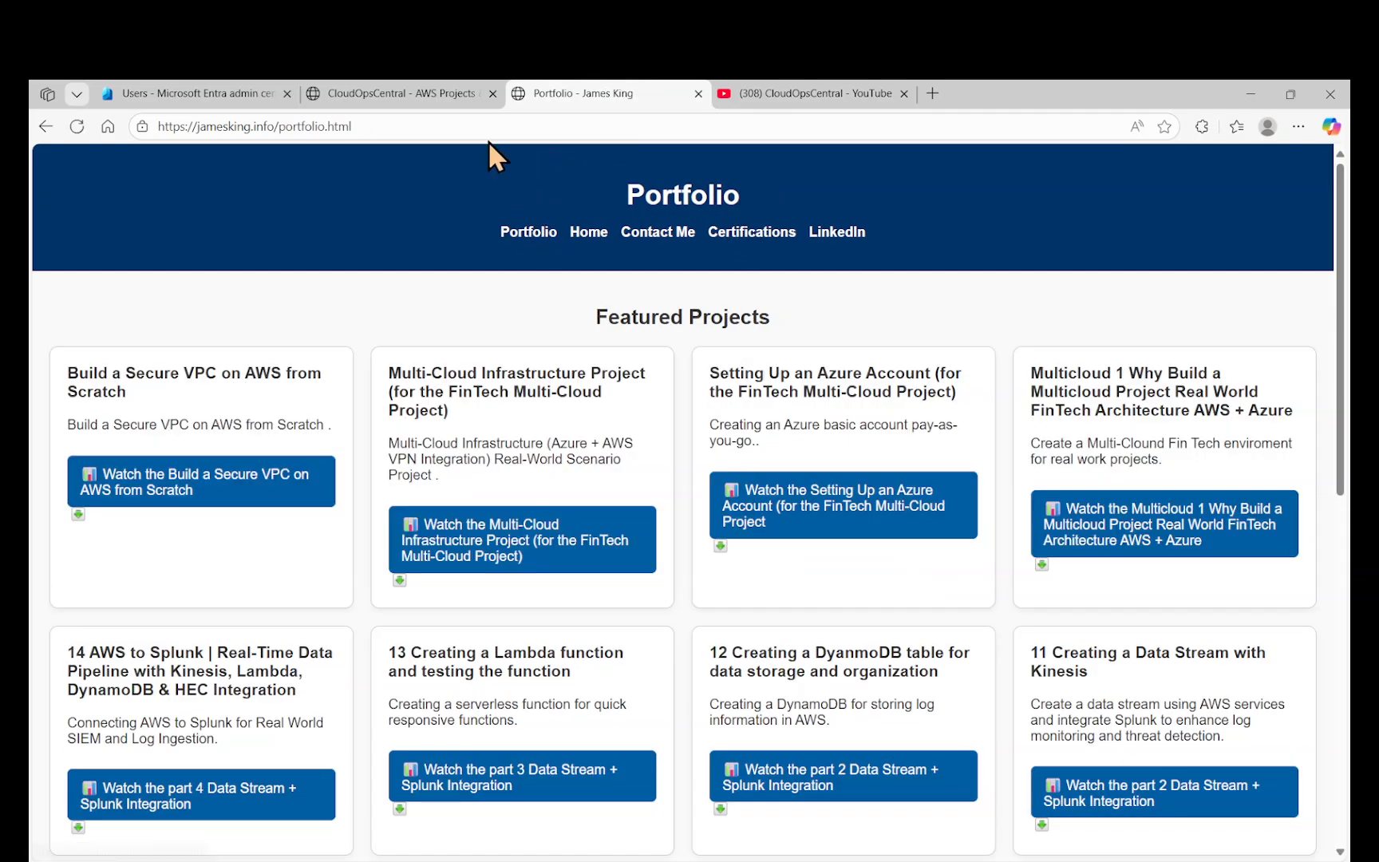
pyautogui.click(451, 99)
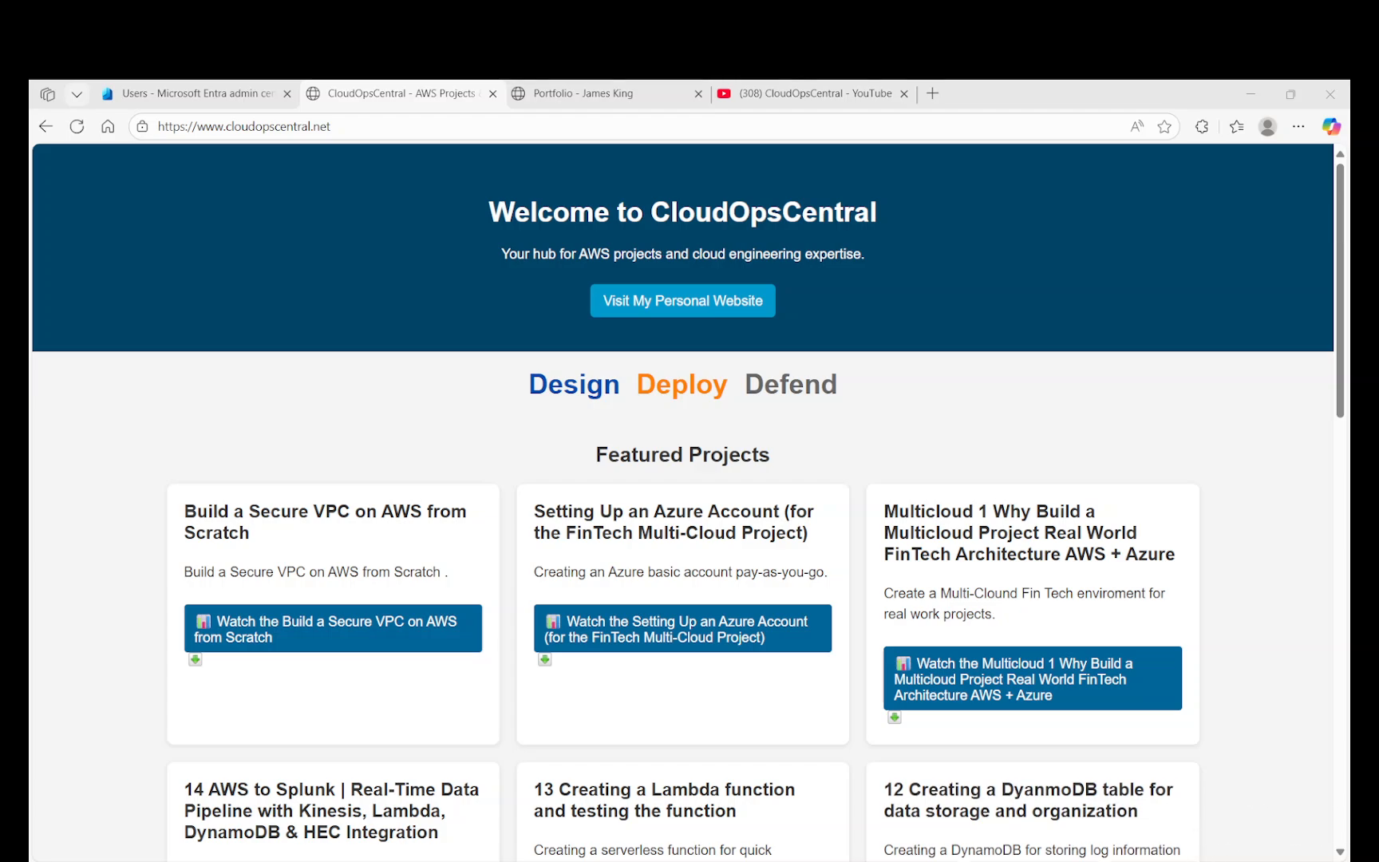
# Bring the Zendesk Recently updated tickets window forward from the taskbar.
pyautogui.click(747, 790)
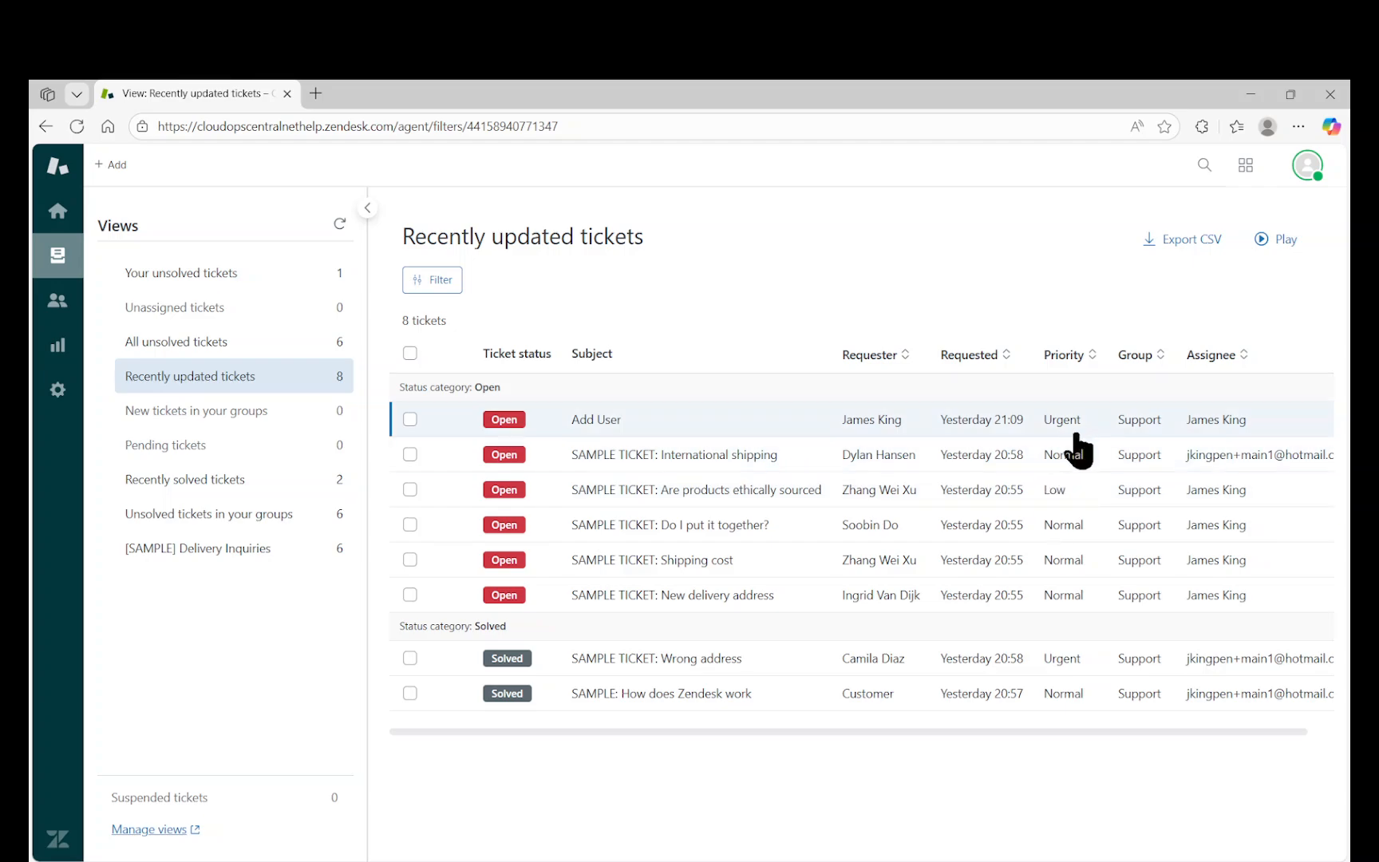
# Open Urgent ticket #8 'Add User' and read its request for a new Accounting user.
pyautogui.moveTo(518, 431)
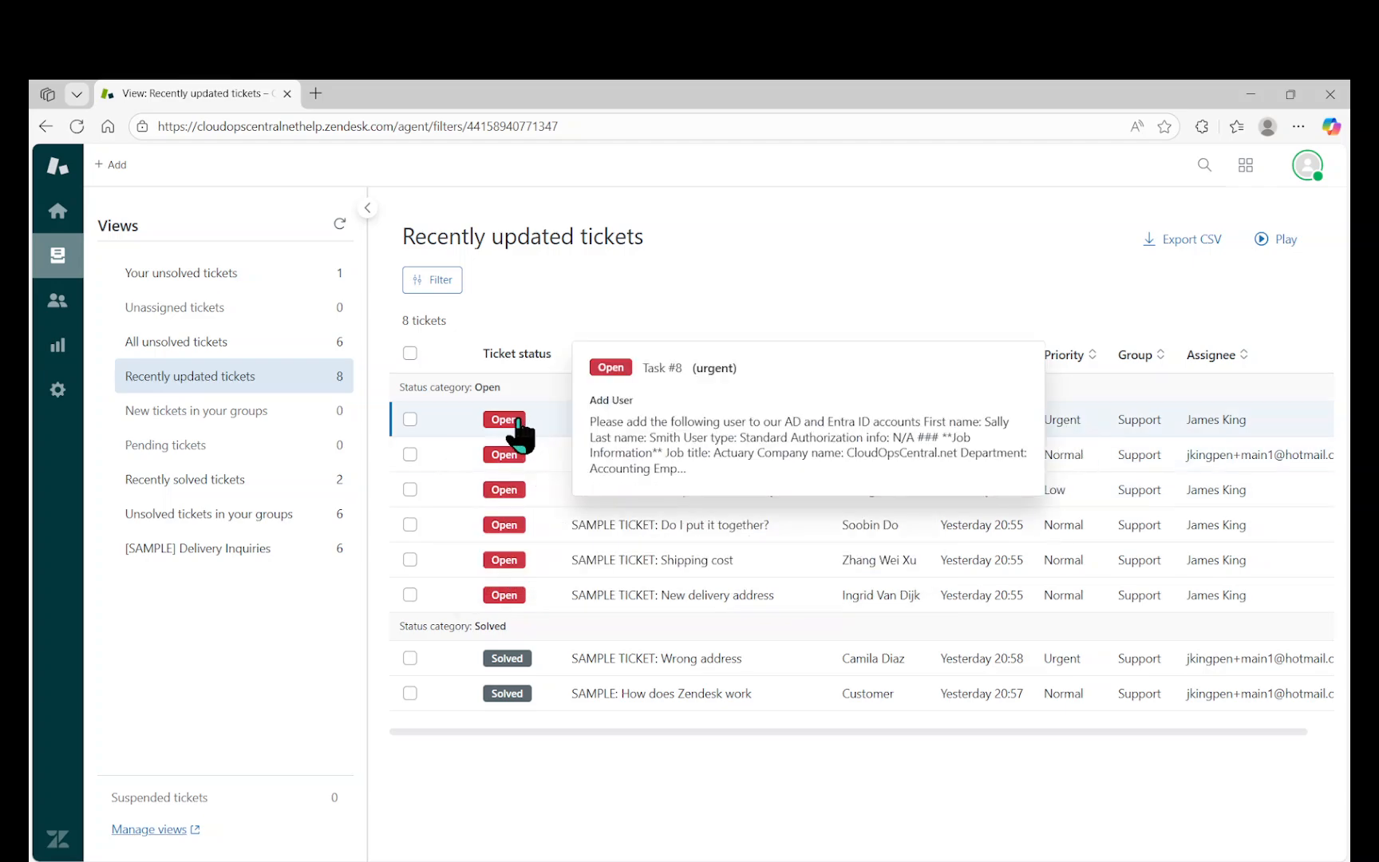
pyautogui.click(517, 421)
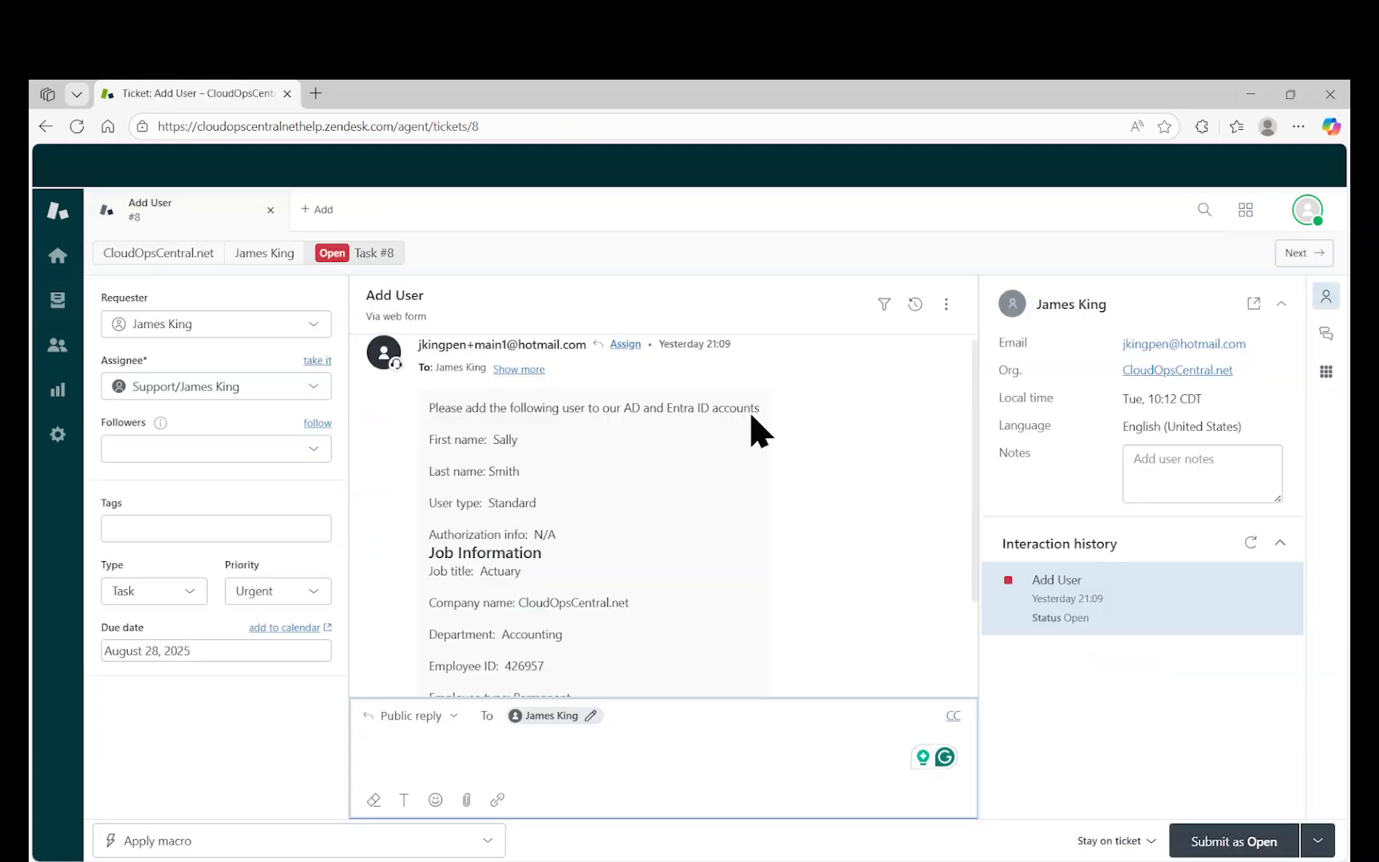
pyautogui.scroll(-2, 755, 410)
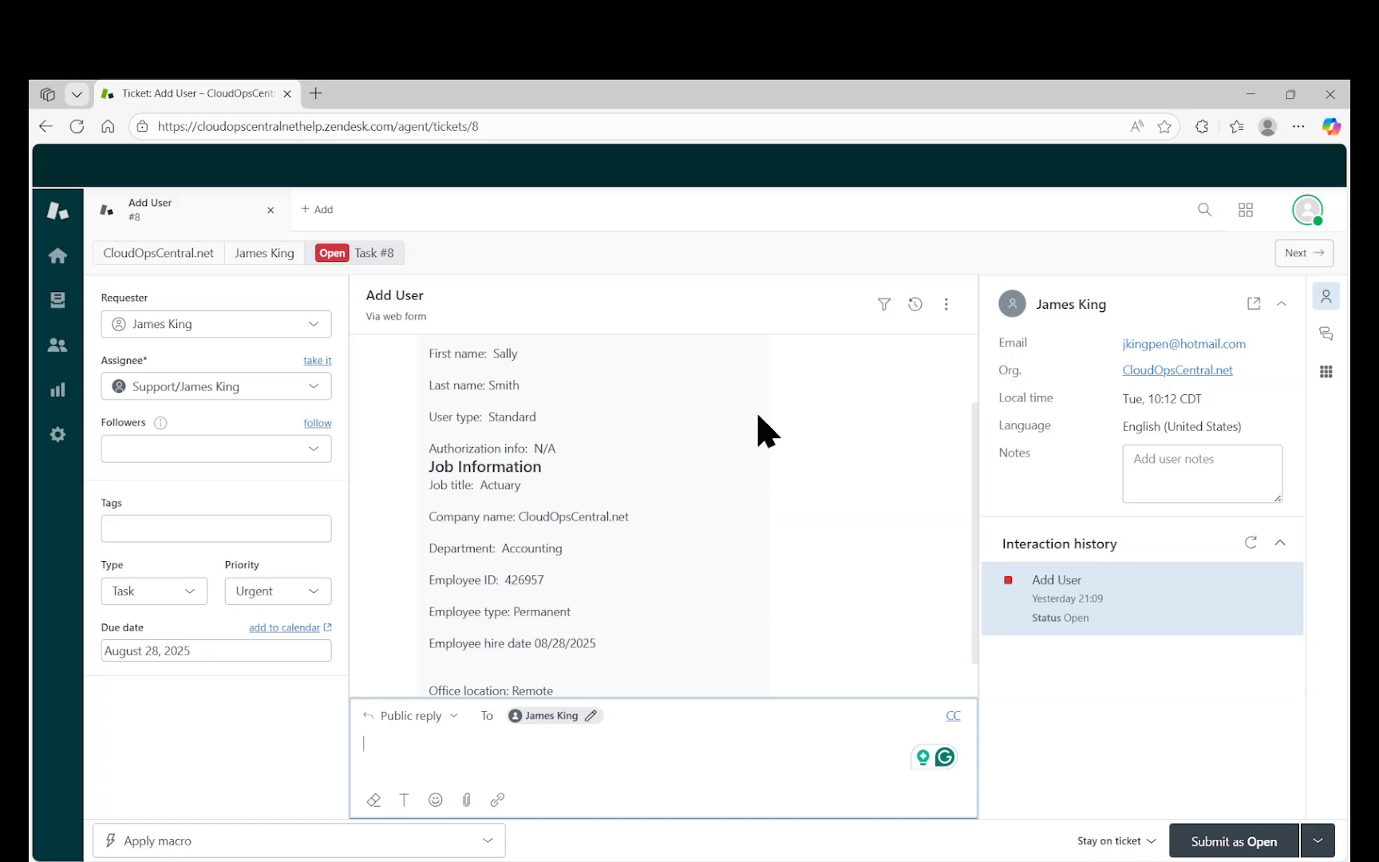
pyautogui.scroll(2, 755, 410)
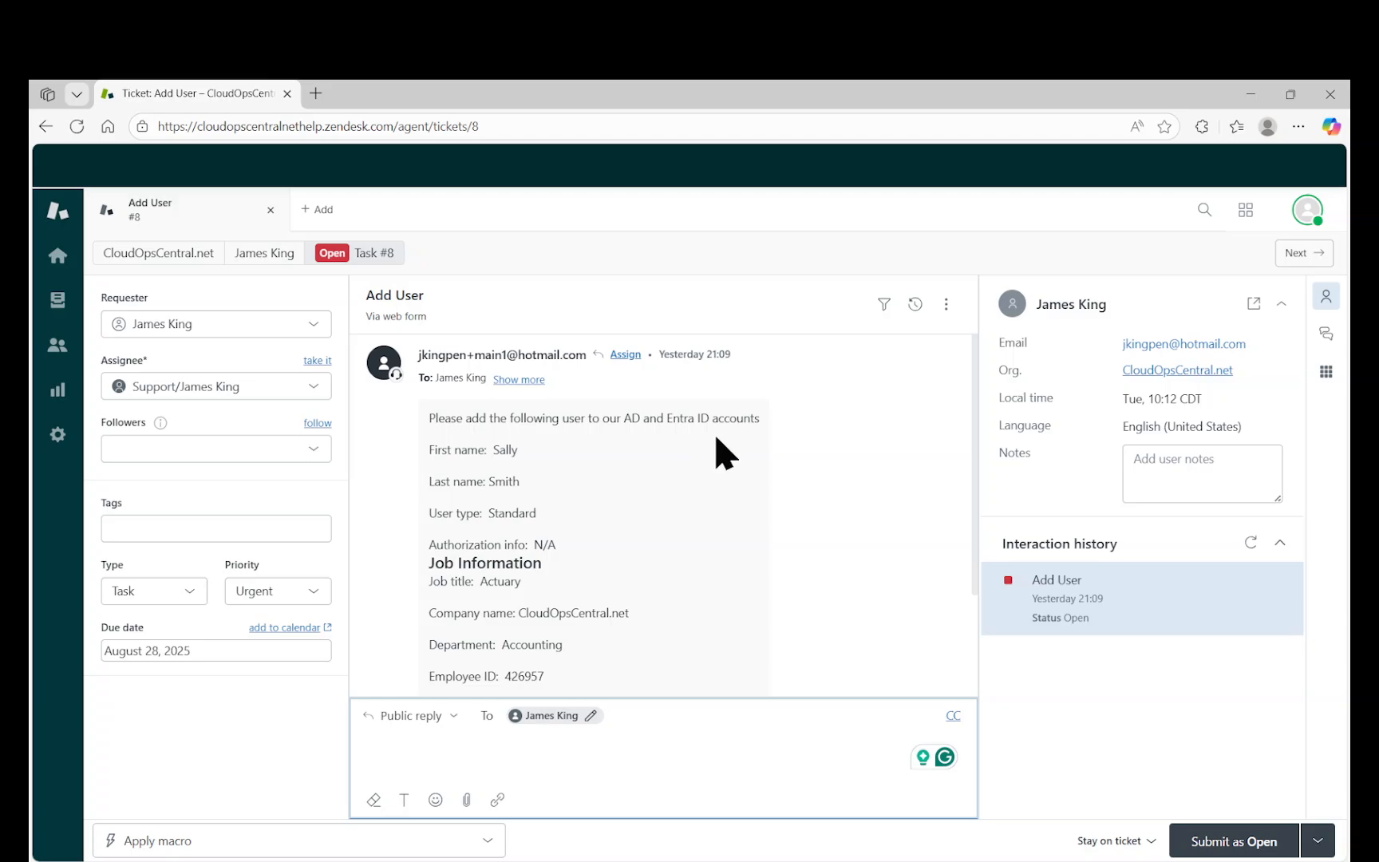
pyautogui.scroll(-2, 715, 437)
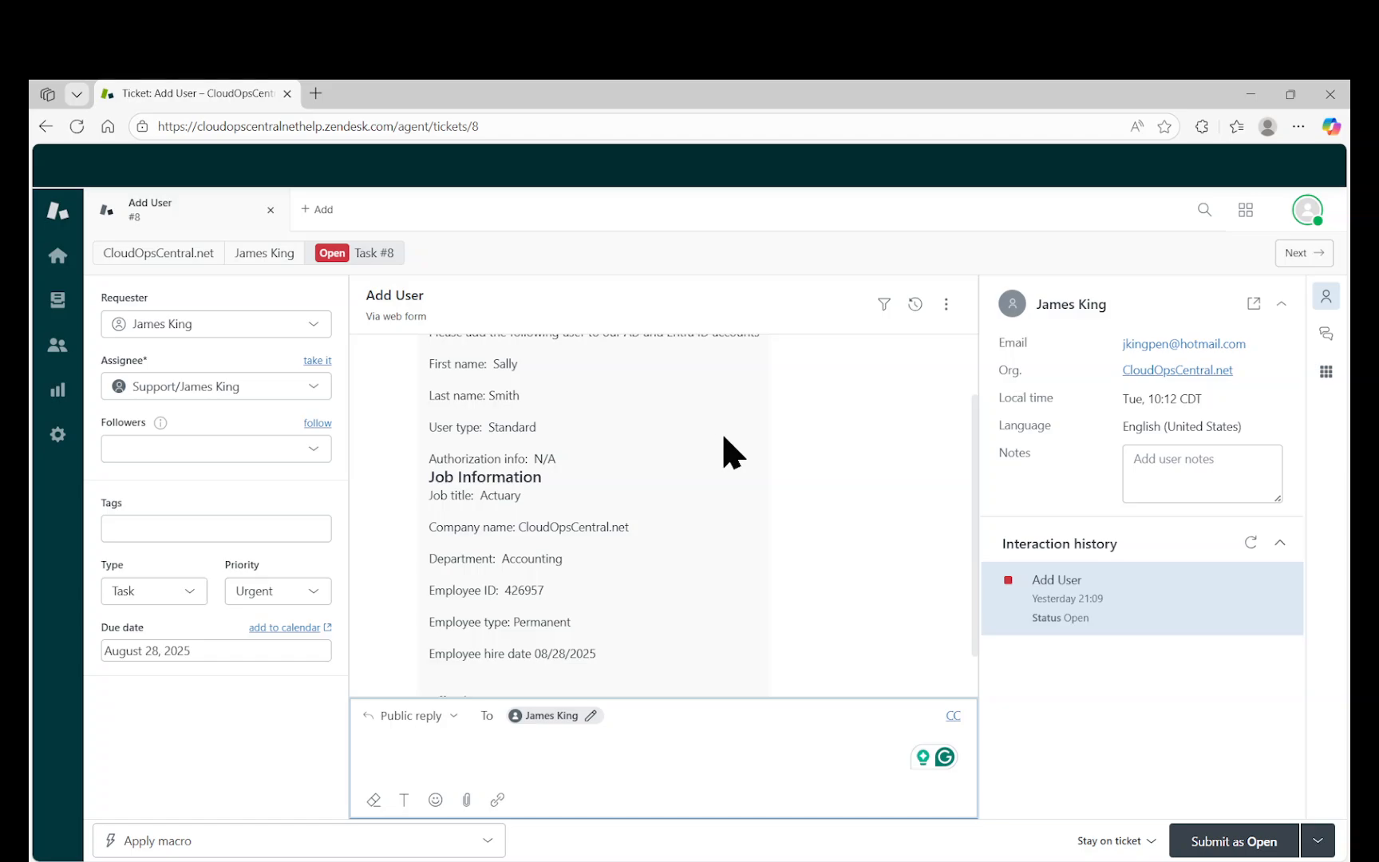
# Bring the Server 2016 VM forward, move its window up and enlarge it.
pyautogui.click(1195, 861)
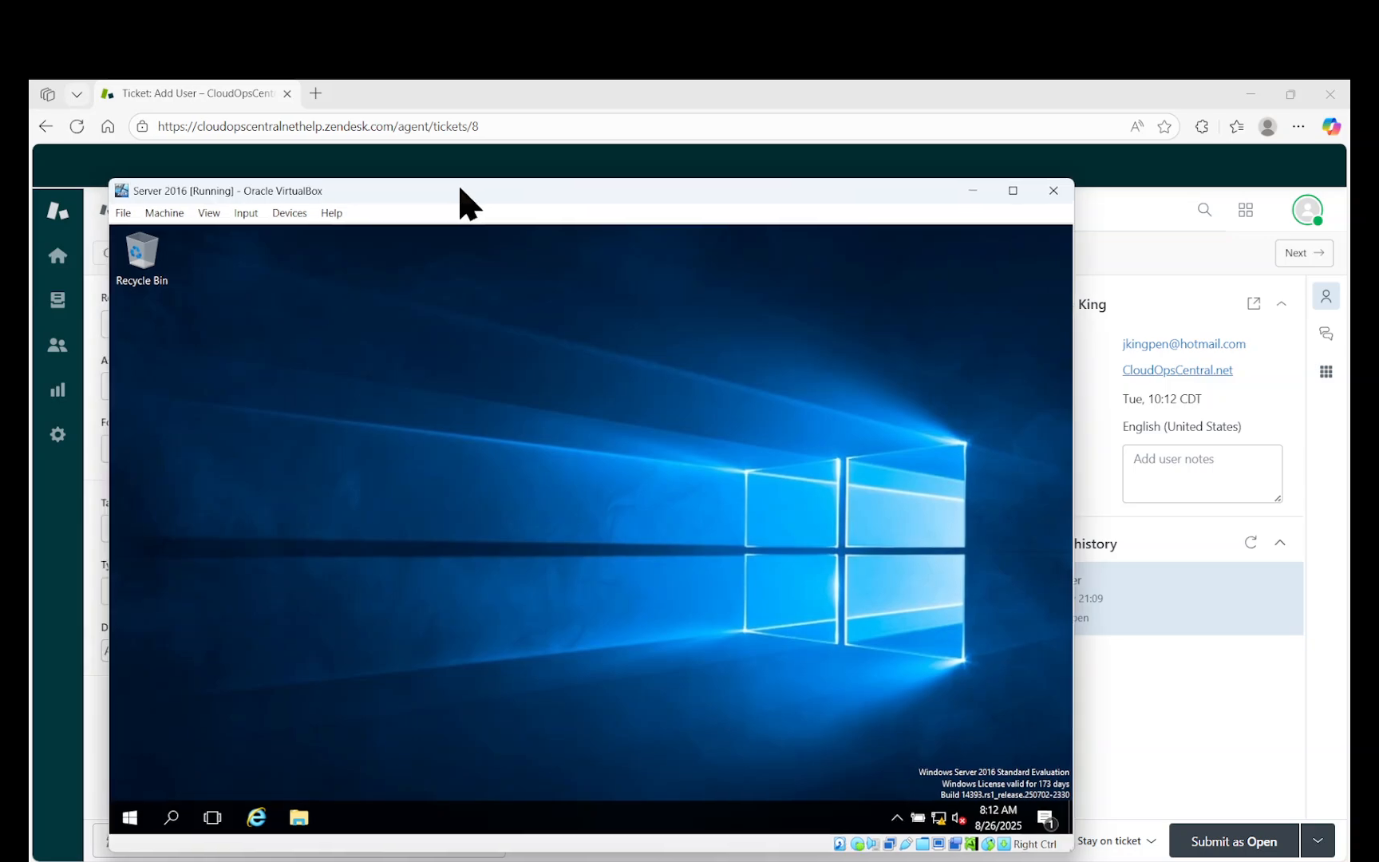
pyautogui.moveTo(460, 190); pyautogui.dragTo(469, 141)
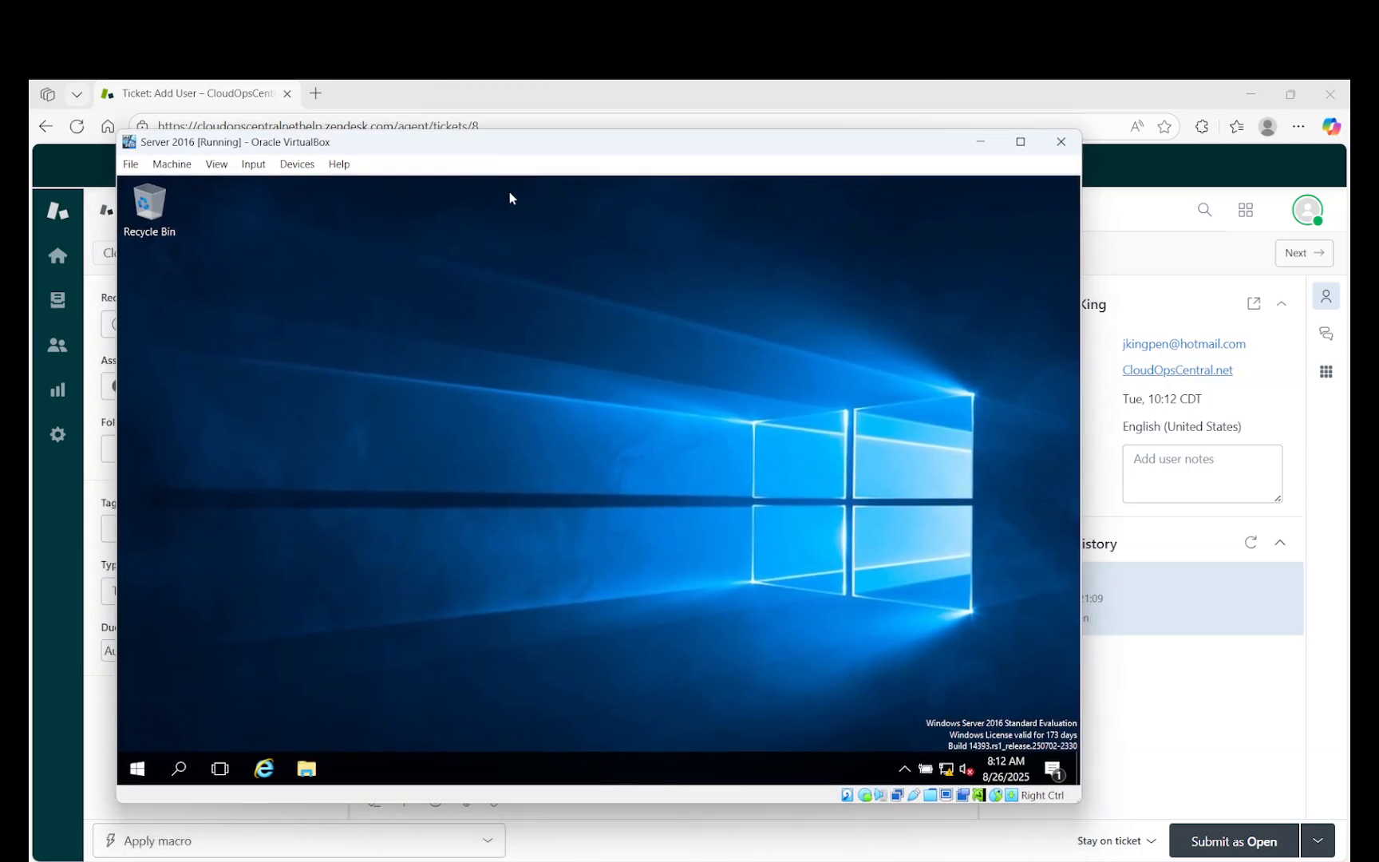
pyautogui.moveTo(1079, 802); pyautogui.dragTo(1201, 822)
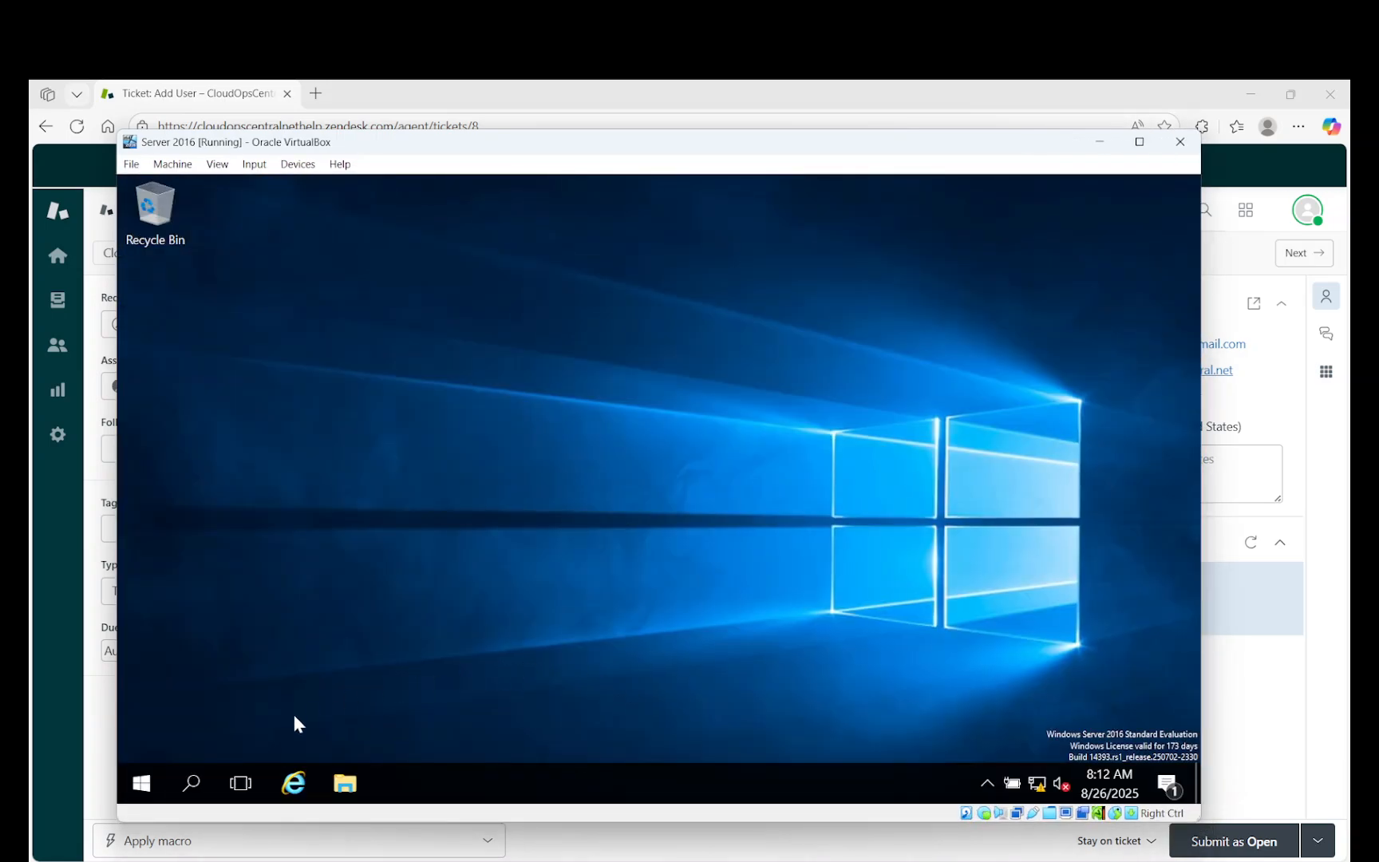
# Search Windows for 'server' and launch Server Manager.
pyautogui.click(193, 785)
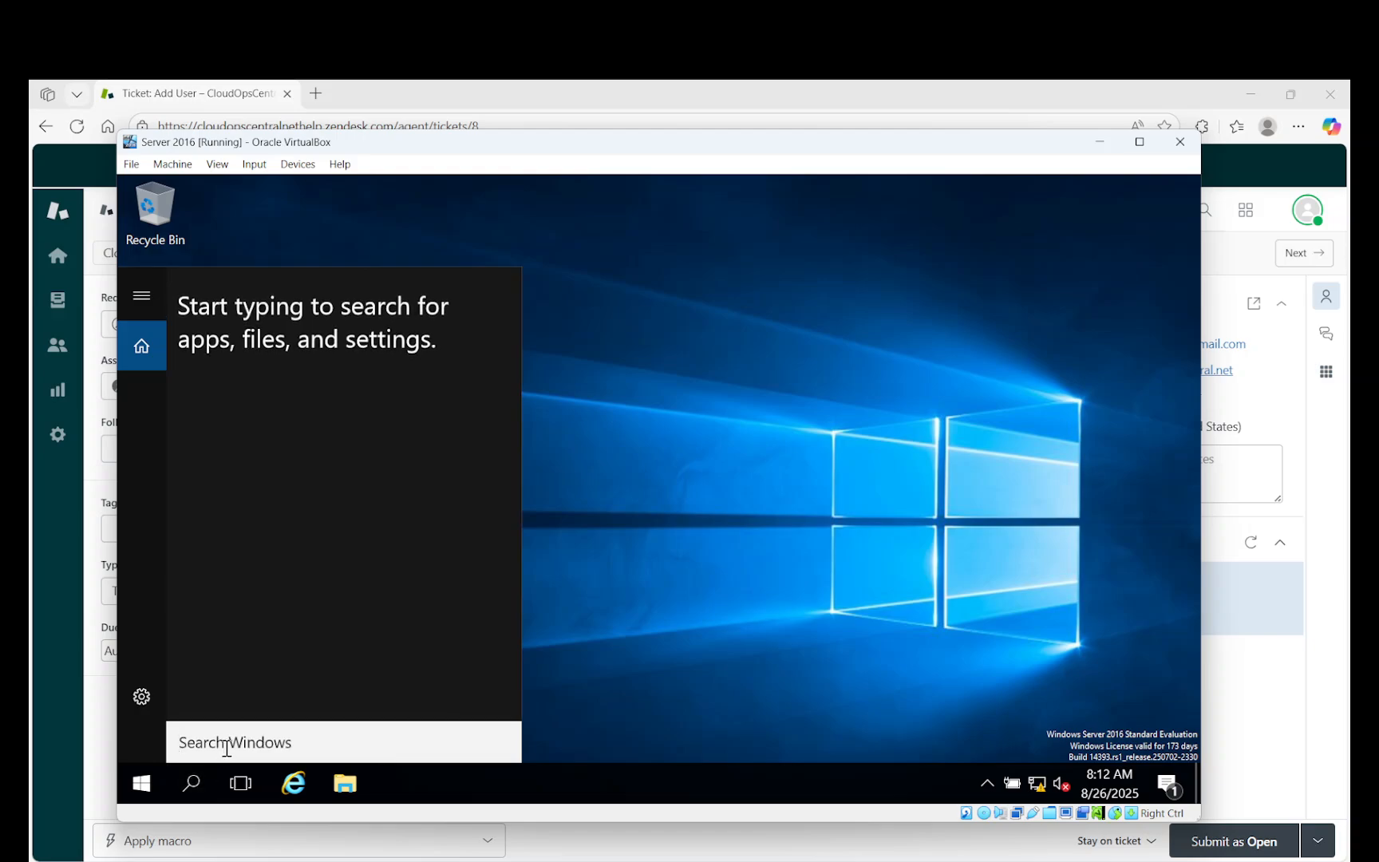
pyautogui.write('ser')
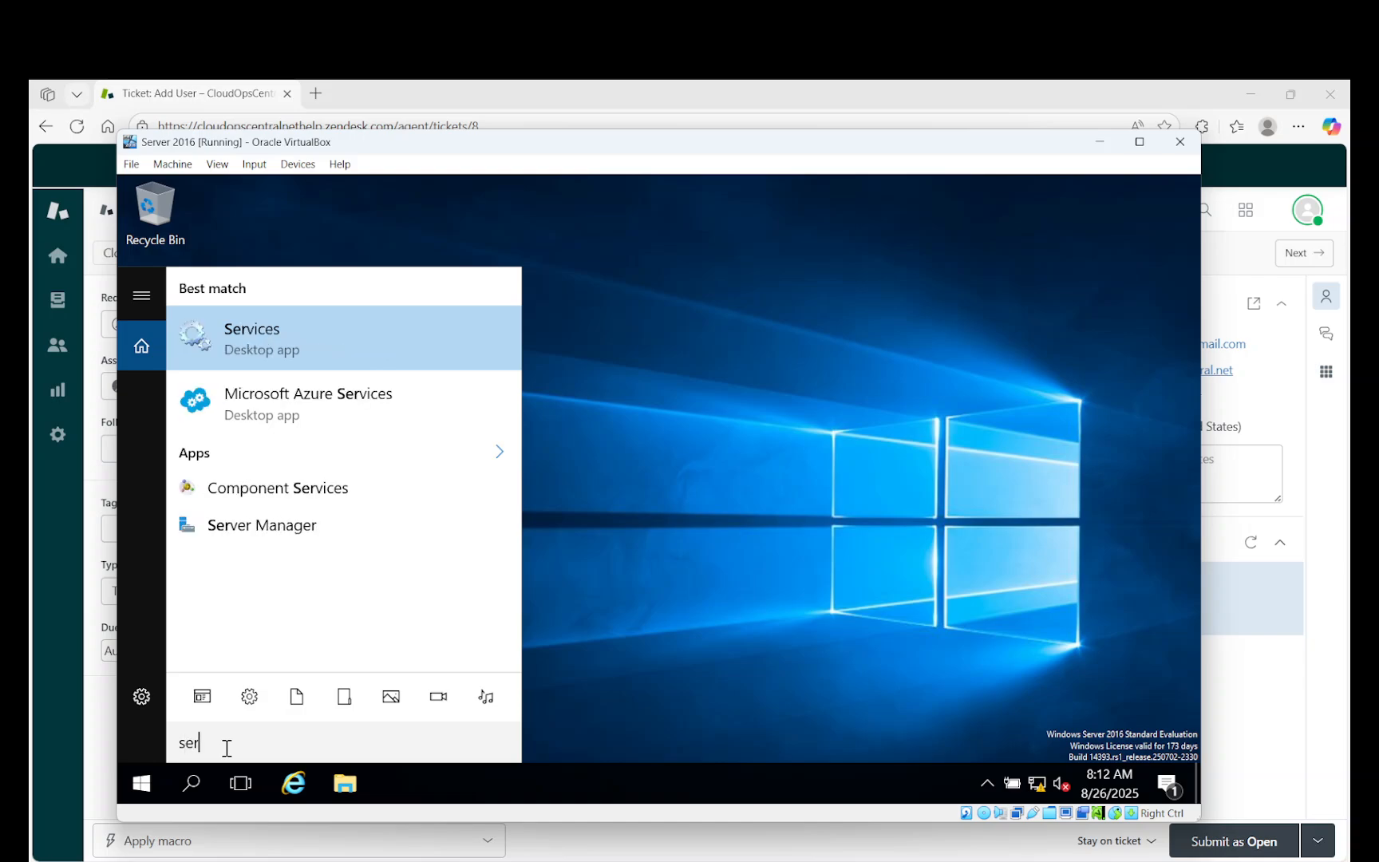
pyautogui.write('ver')
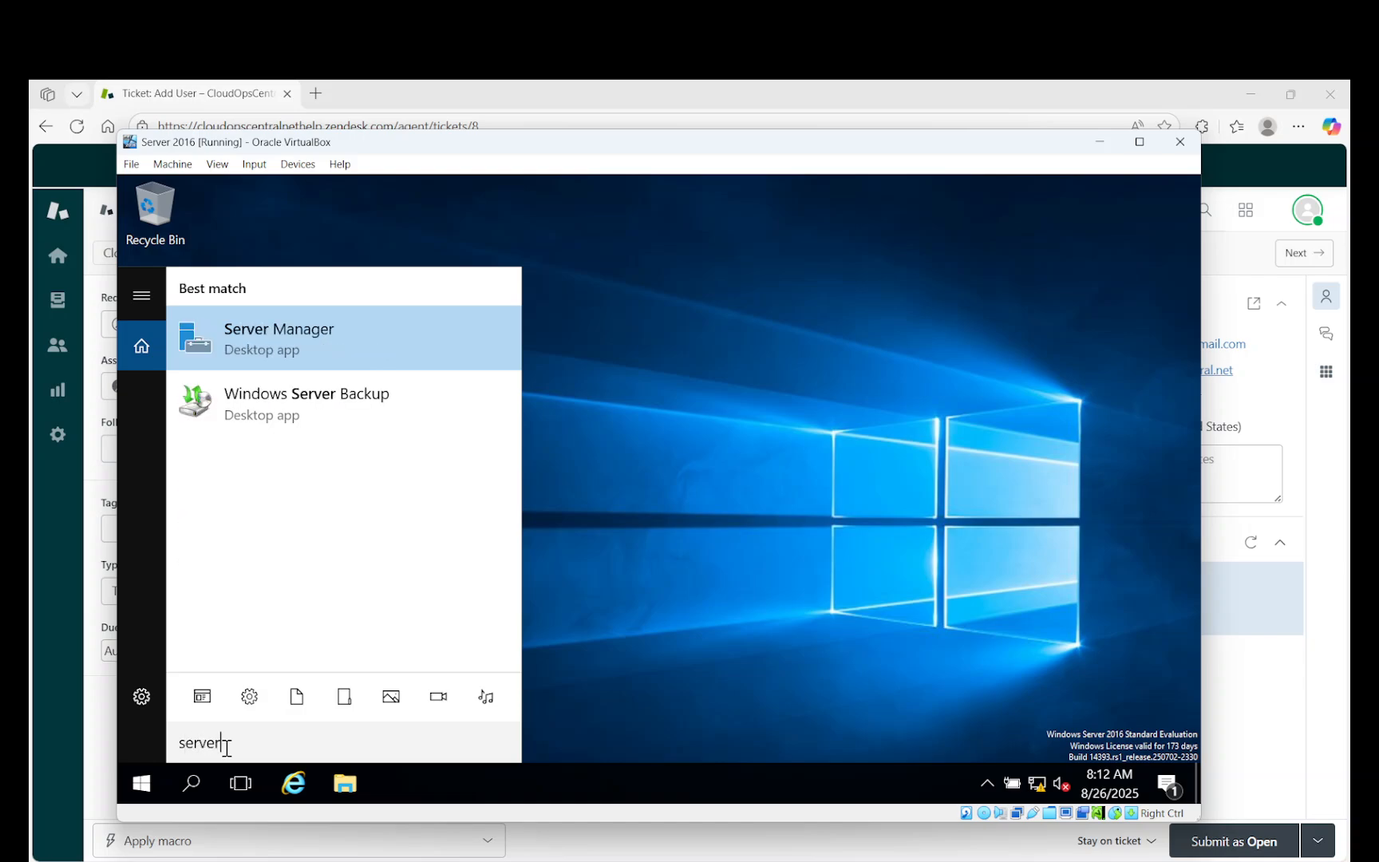
pyautogui.click(288, 339)
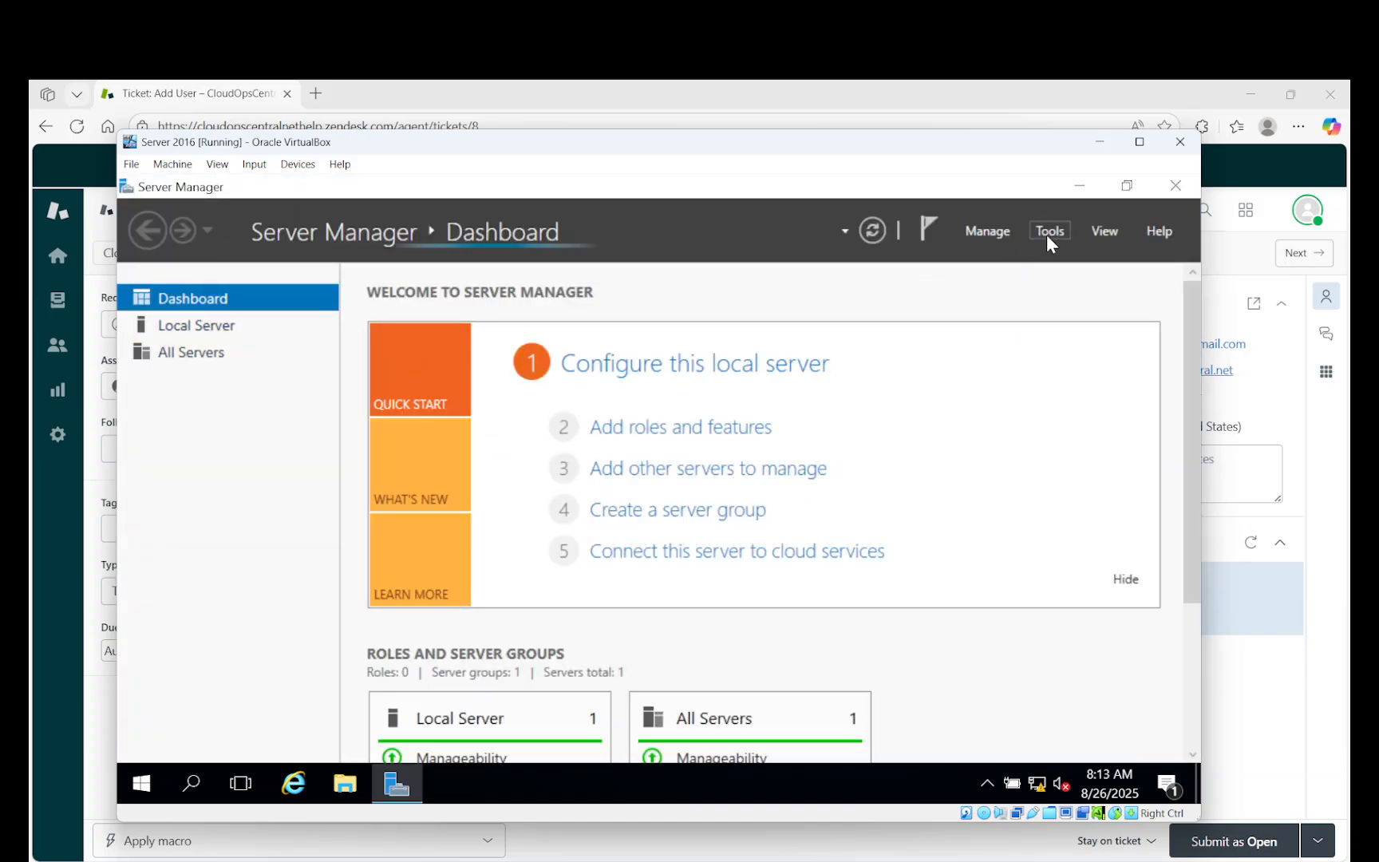
# Open Active Directory Users and Computers from Tools and look over the existing Users accounts.
pyautogui.click(1048, 231)
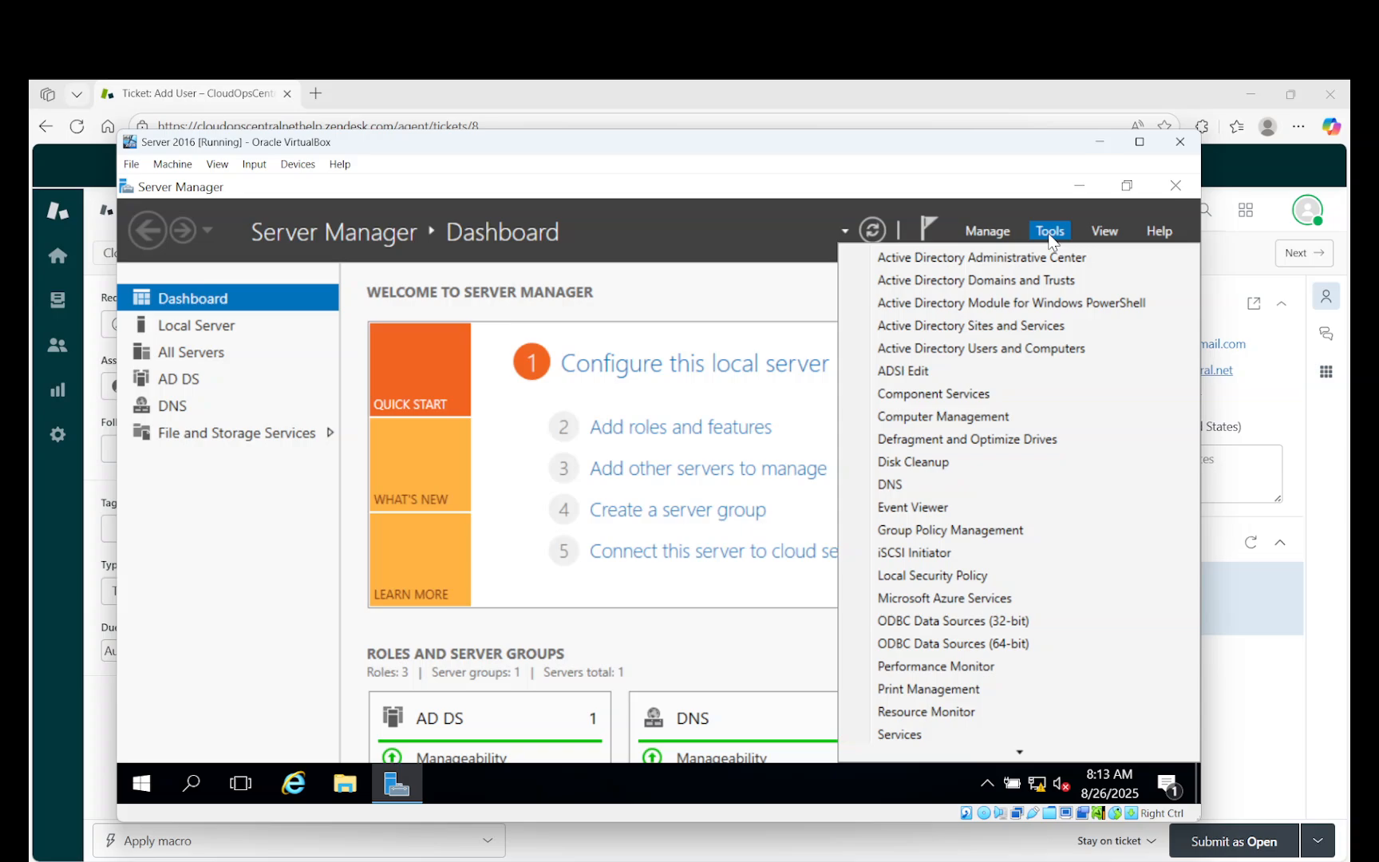
pyautogui.click(994, 356)
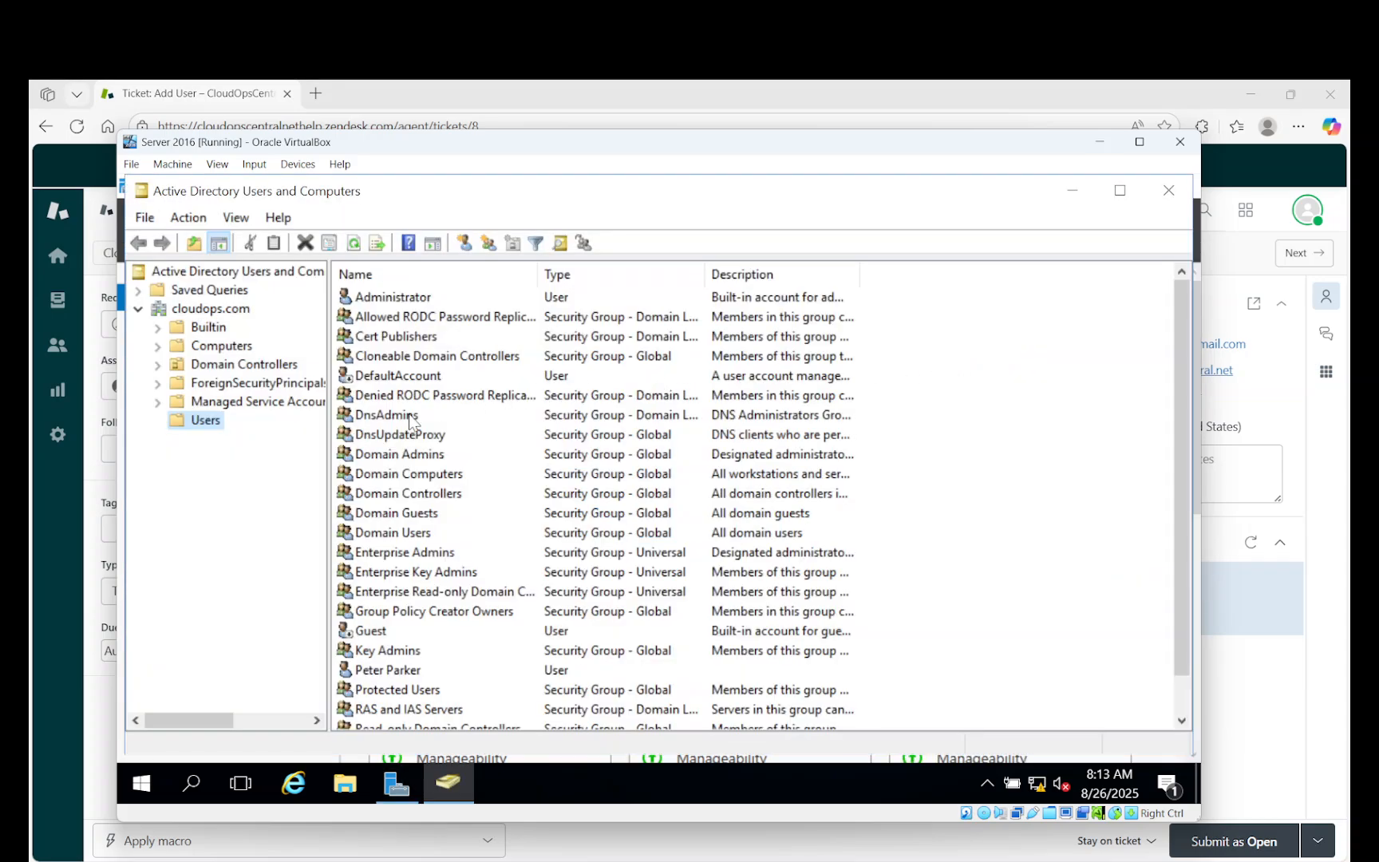
pyautogui.scroll(-1, 447, 414)
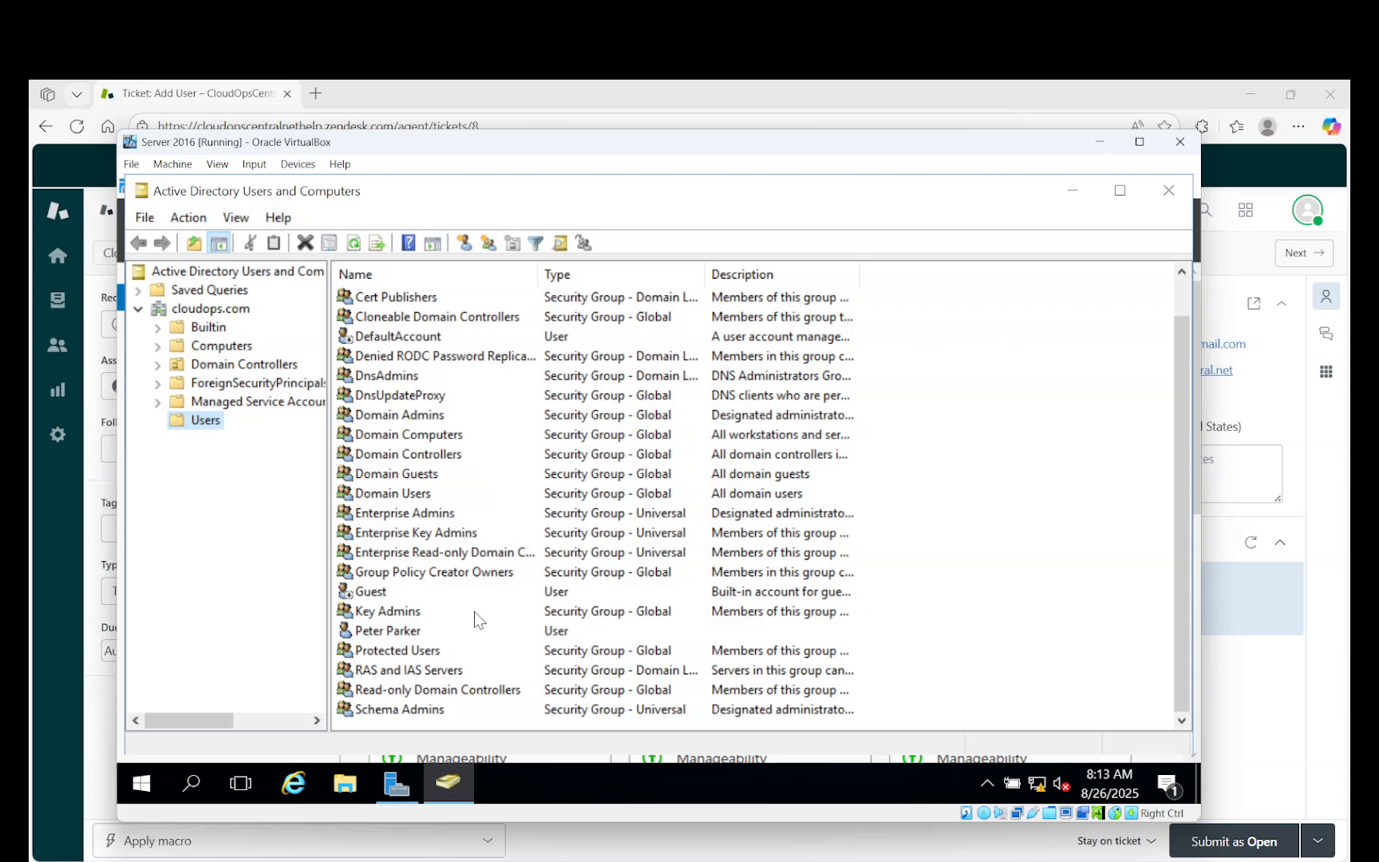
pyautogui.click(414, 632)
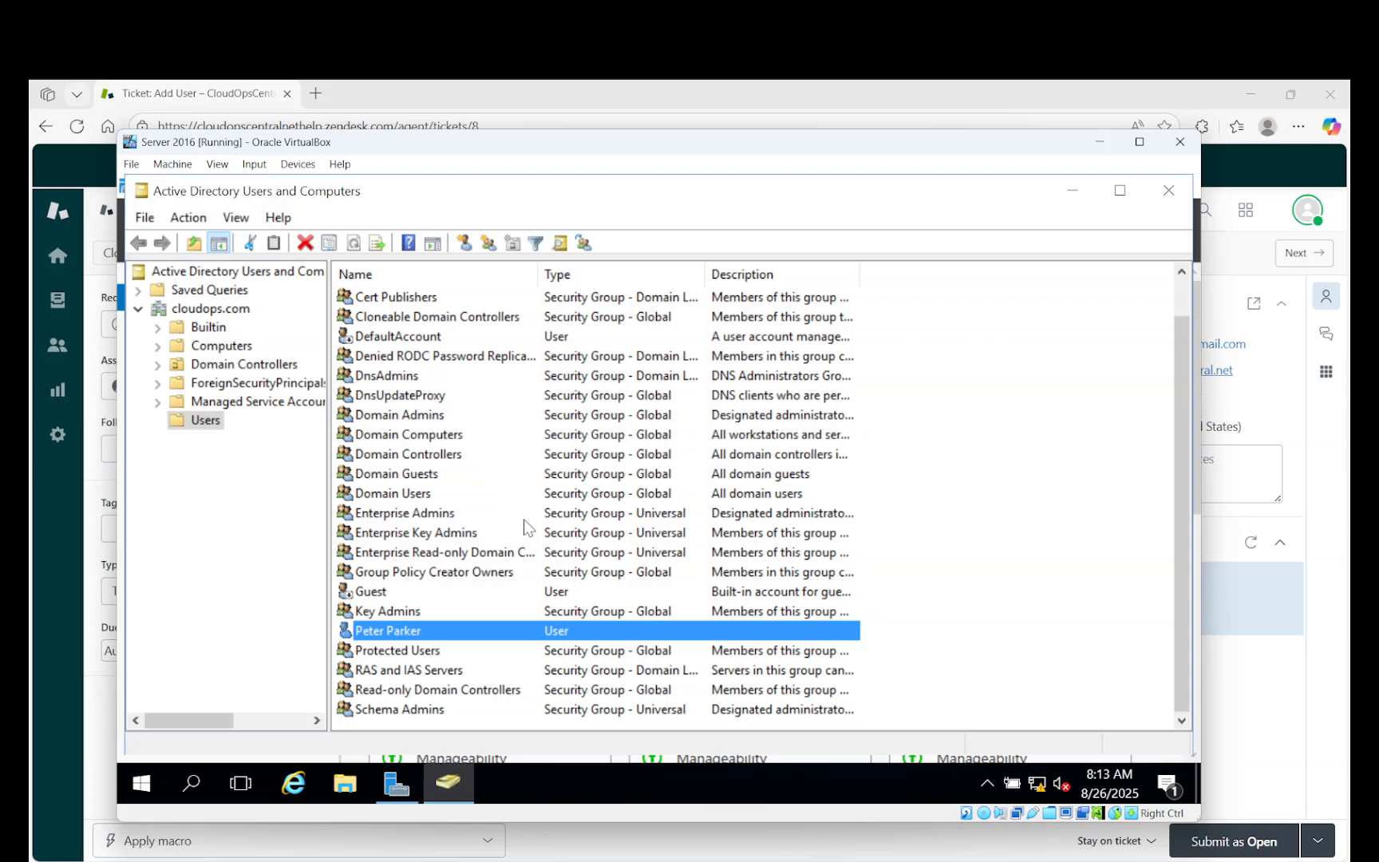
pyautogui.click(257, 464)
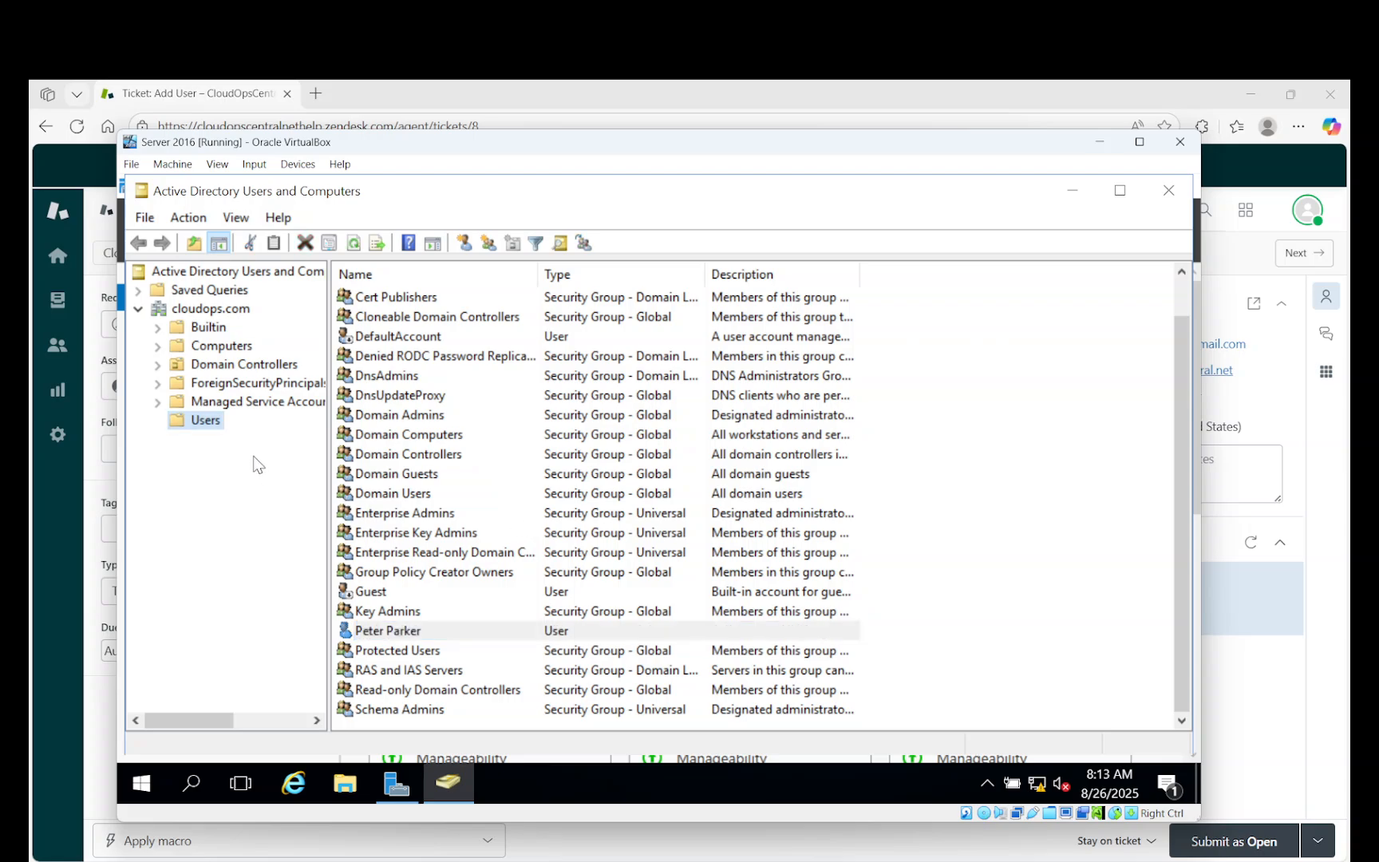
# Start a new user in the cloudops.com Users container via New > User.
pyautogui.rightClick(221, 432)
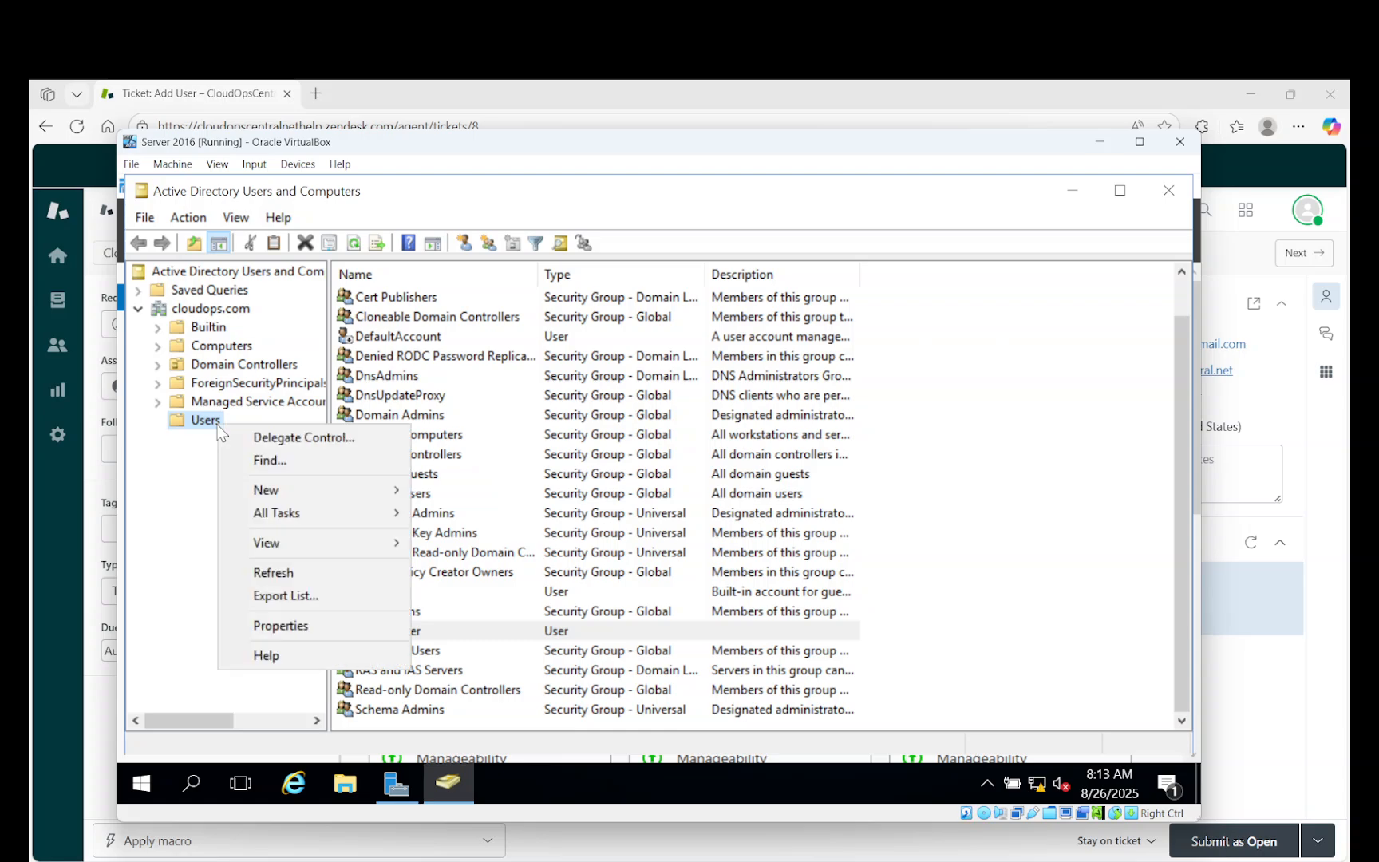
pyautogui.click(192, 418)
pyautogui.rightClick(192, 419)
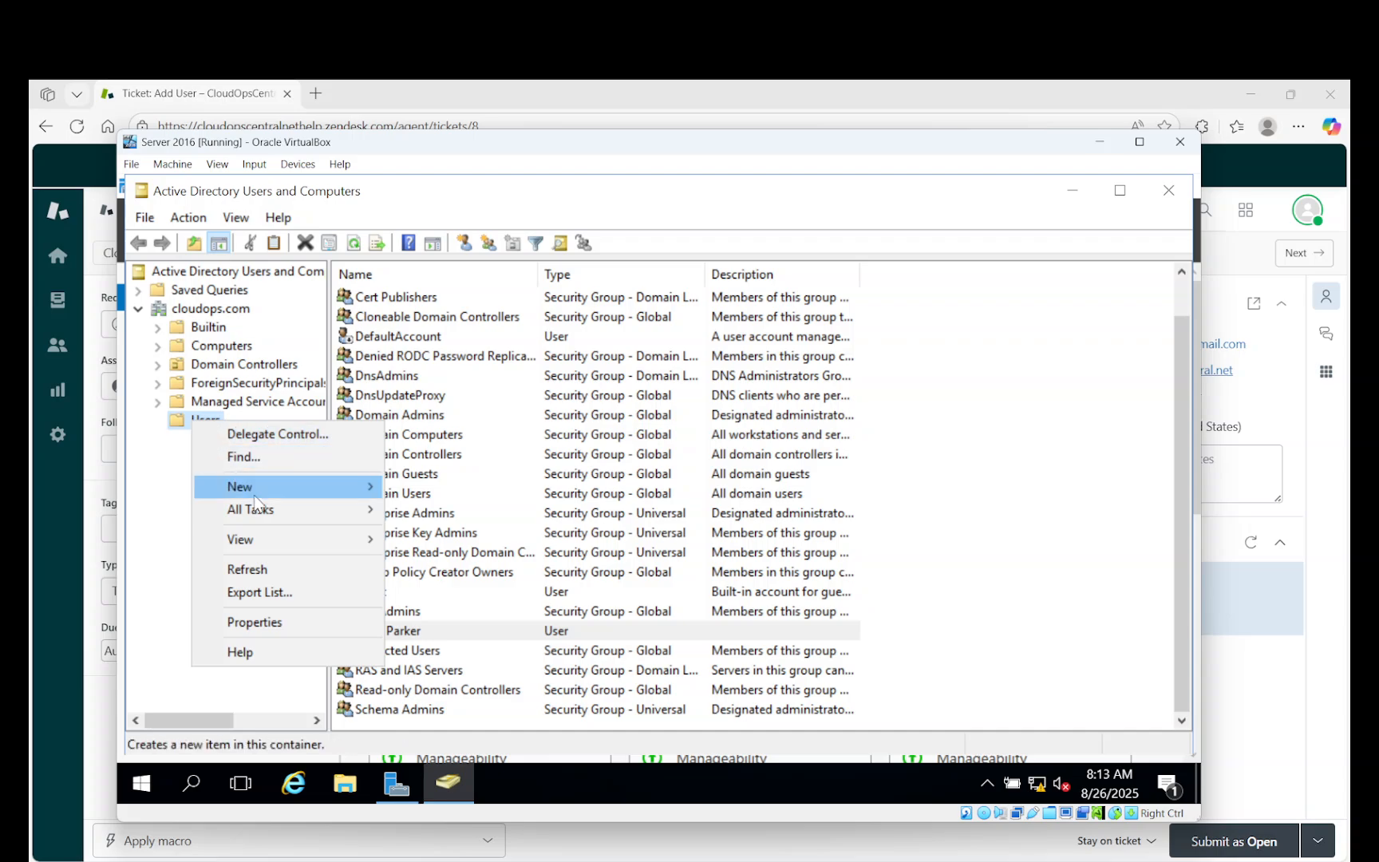
pyautogui.moveTo(257, 493)
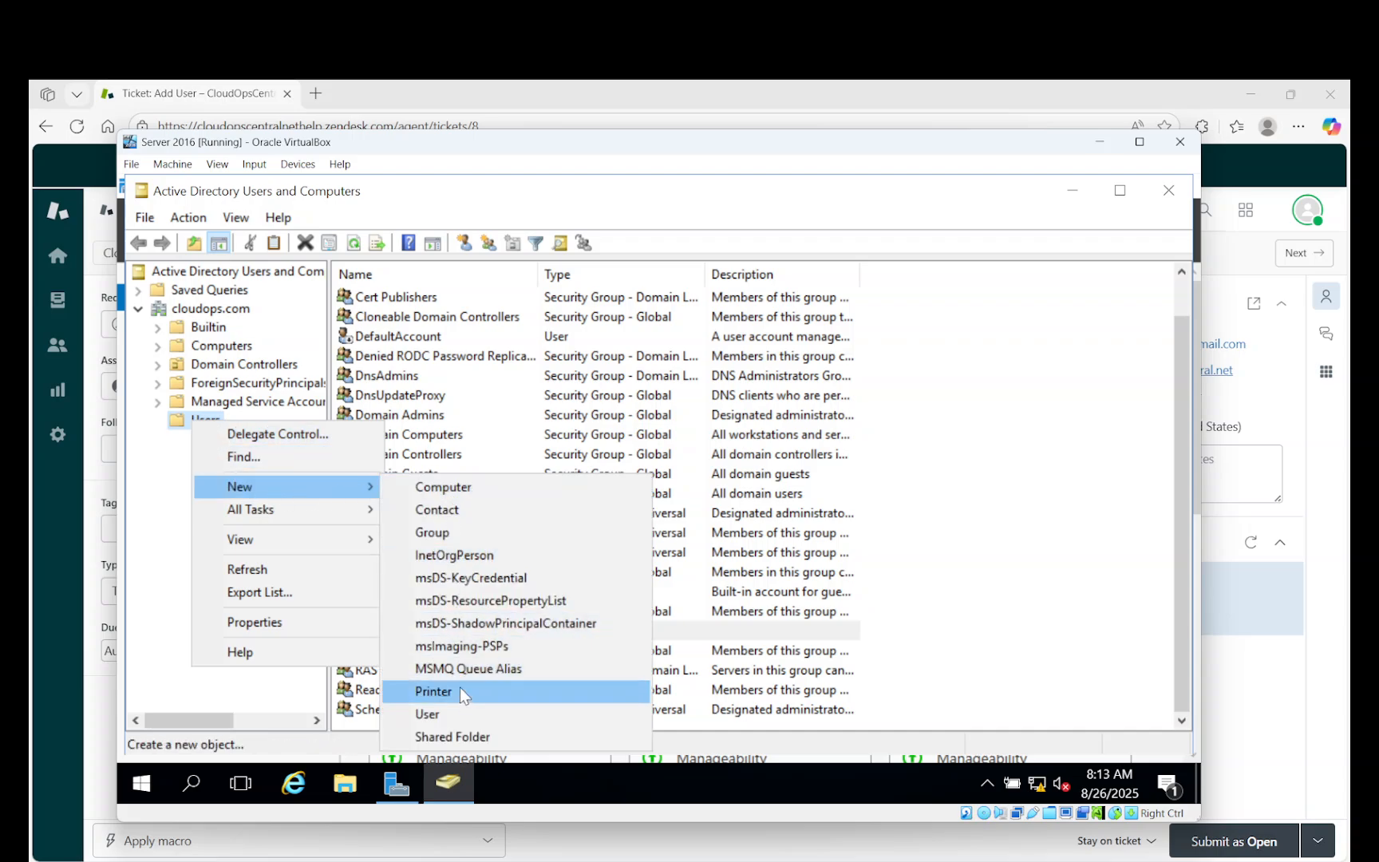
pyautogui.click(460, 710)
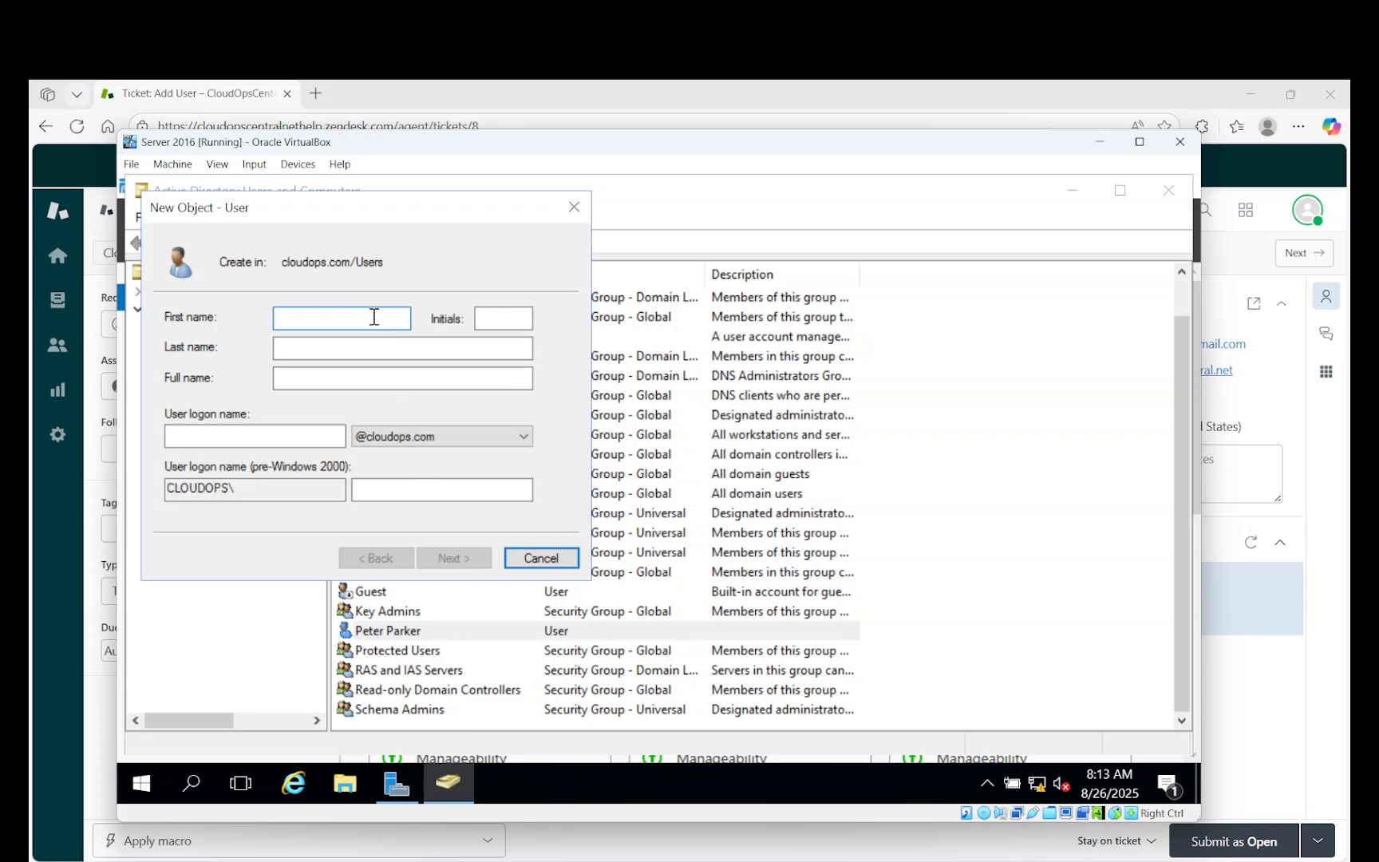
# Enter the new user's first name, last name and matching logon name, then continue.
pyautogui.write('Sally')
pyautogui.press('Tab')
pyautogui.press('Tab')
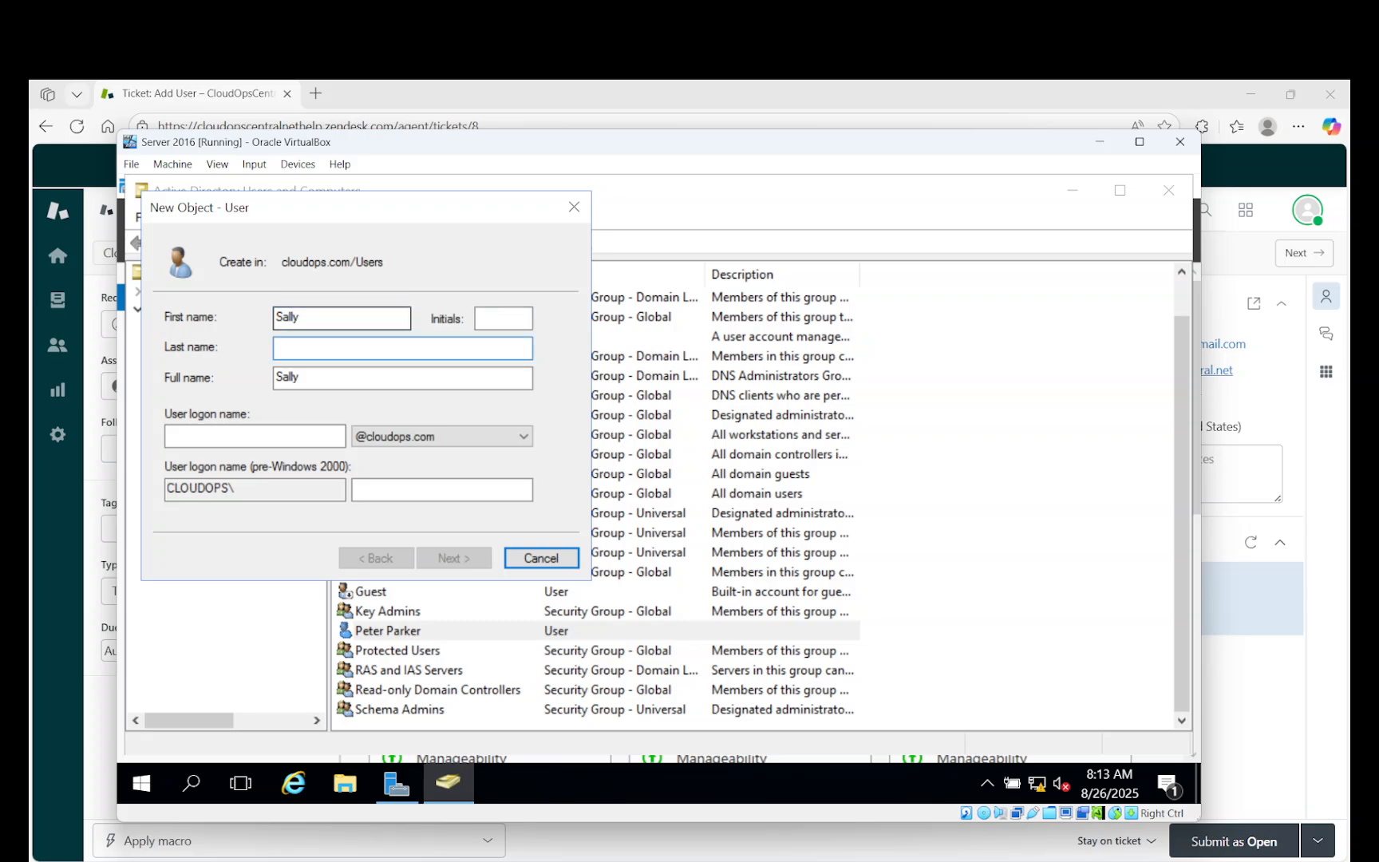
pyautogui.write('Smith')
pyautogui.press('Tab')
pyautogui.press('Tab')
pyautogui.write('Sa')
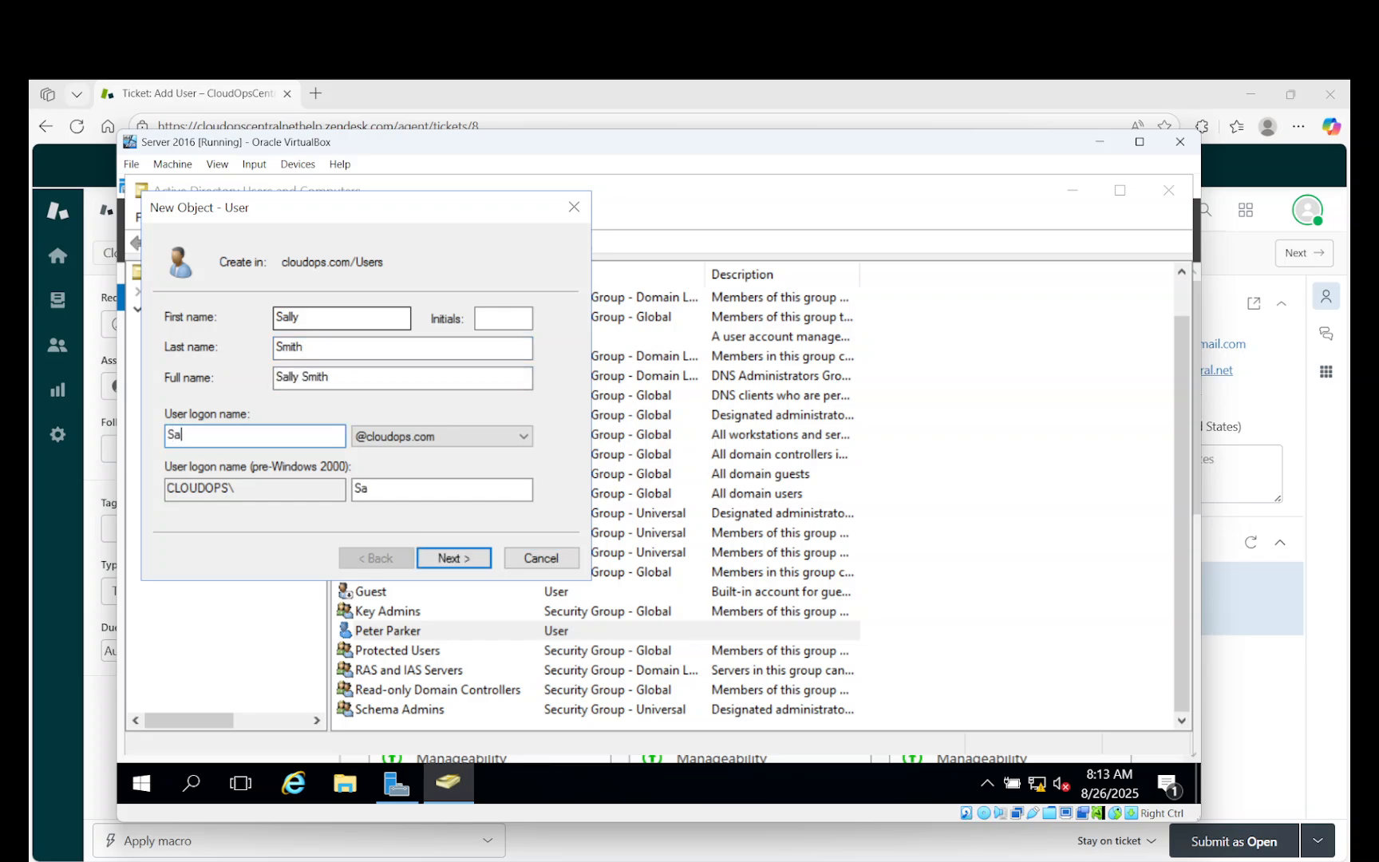
pyautogui.write('llySmith')
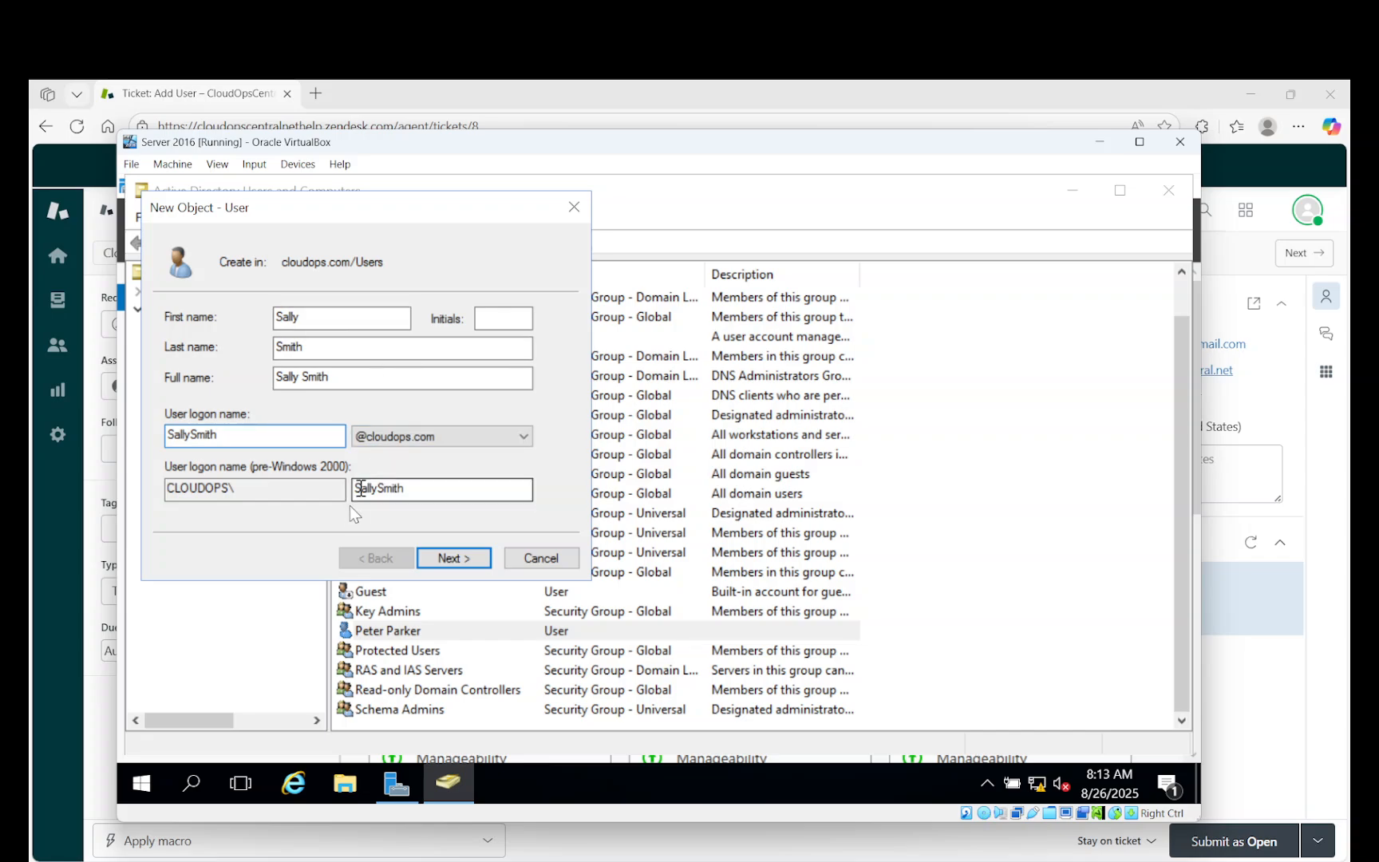
pyautogui.click(454, 558)
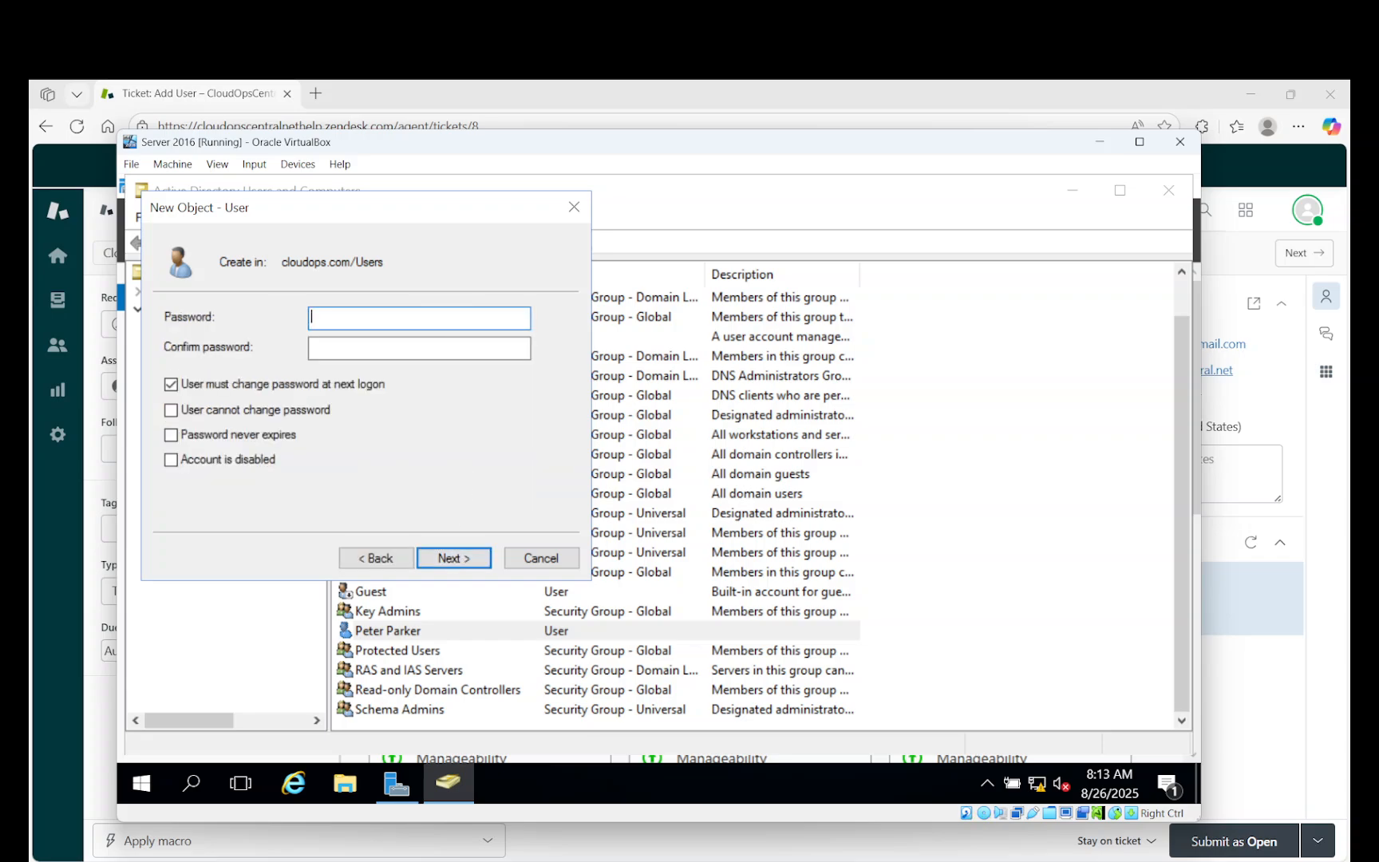
# Enter and confirm the initial password, keeping 'User must change password at next logon' checked.
pyautogui.write('P@ssw0rd123!')
pyautogui.press('Tab')
pyautogui.write('P@ssw0rd1')
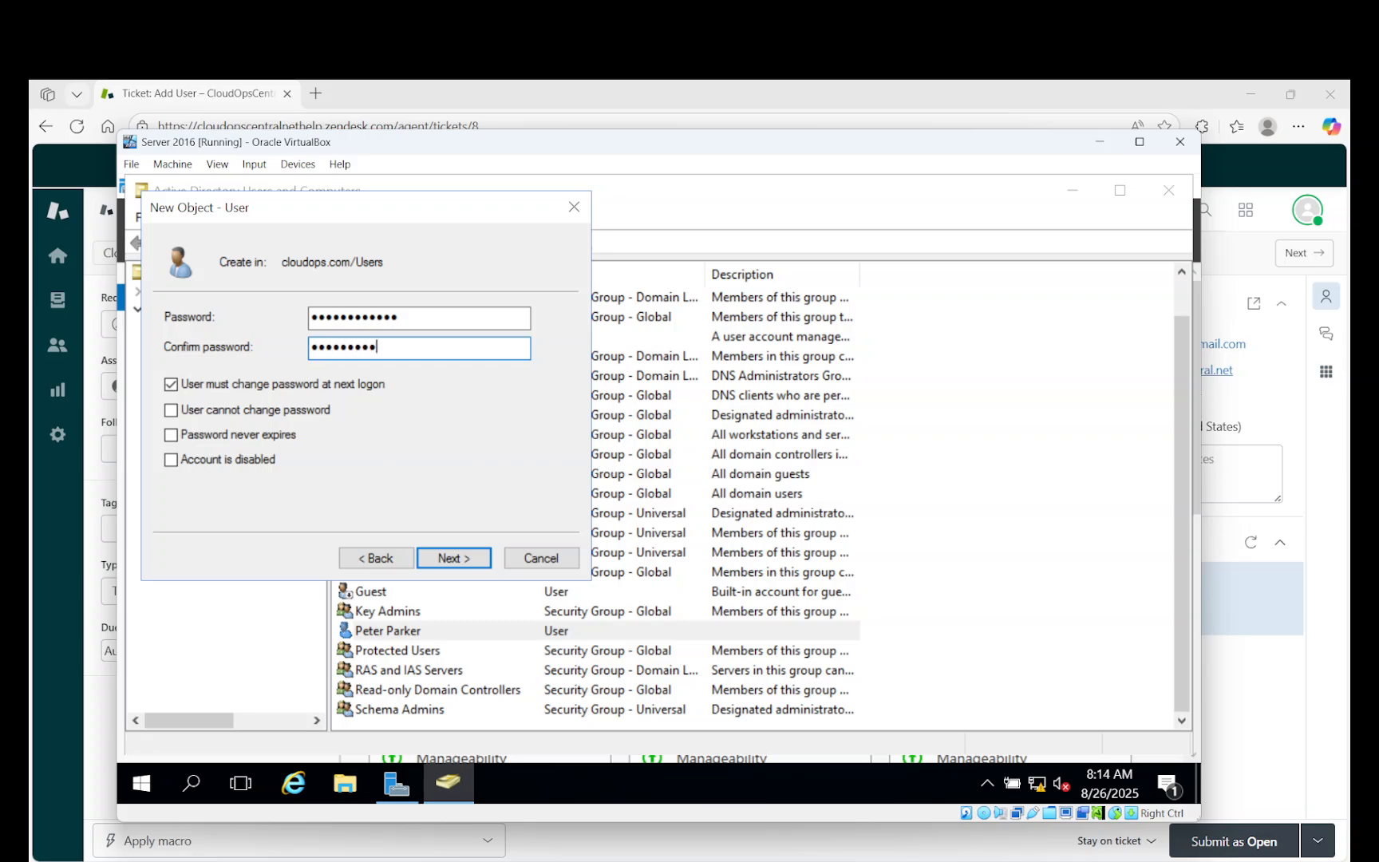
pyautogui.write('23!')
pyautogui.click(455, 558)
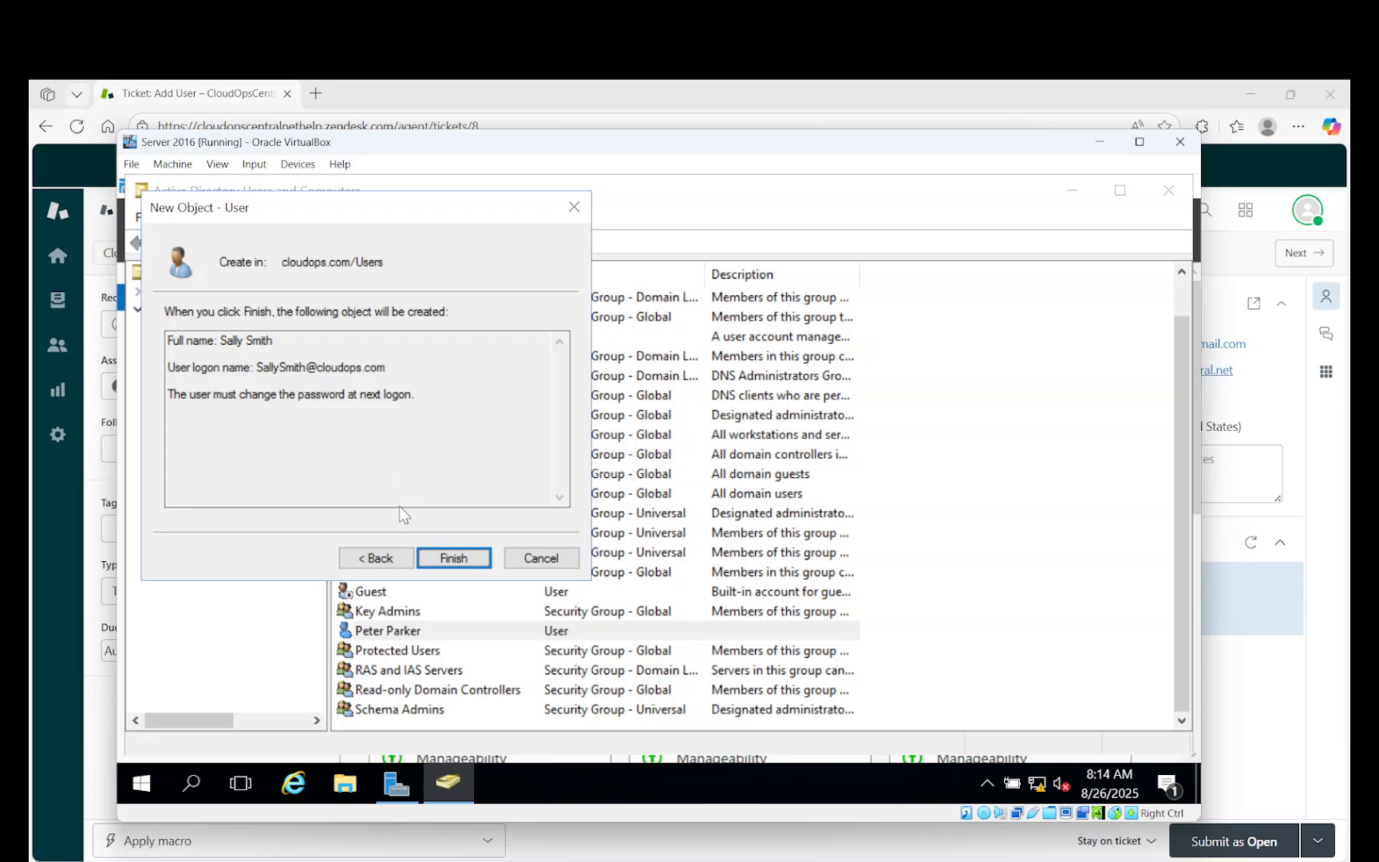
# Finish the wizard and select the newly created user in the Users list.
pyautogui.click(467, 560)
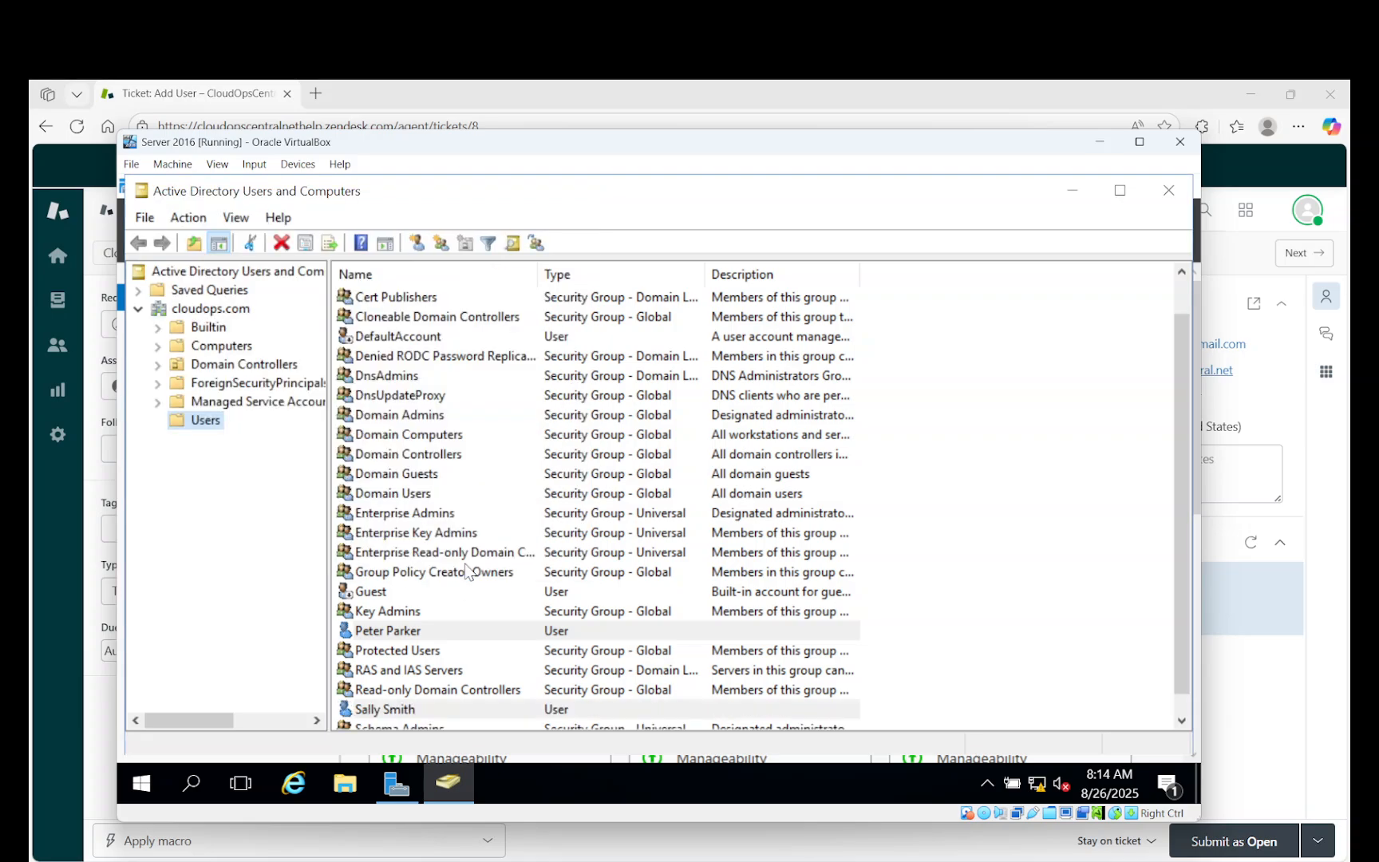
pyautogui.scroll(-1, 503, 518)
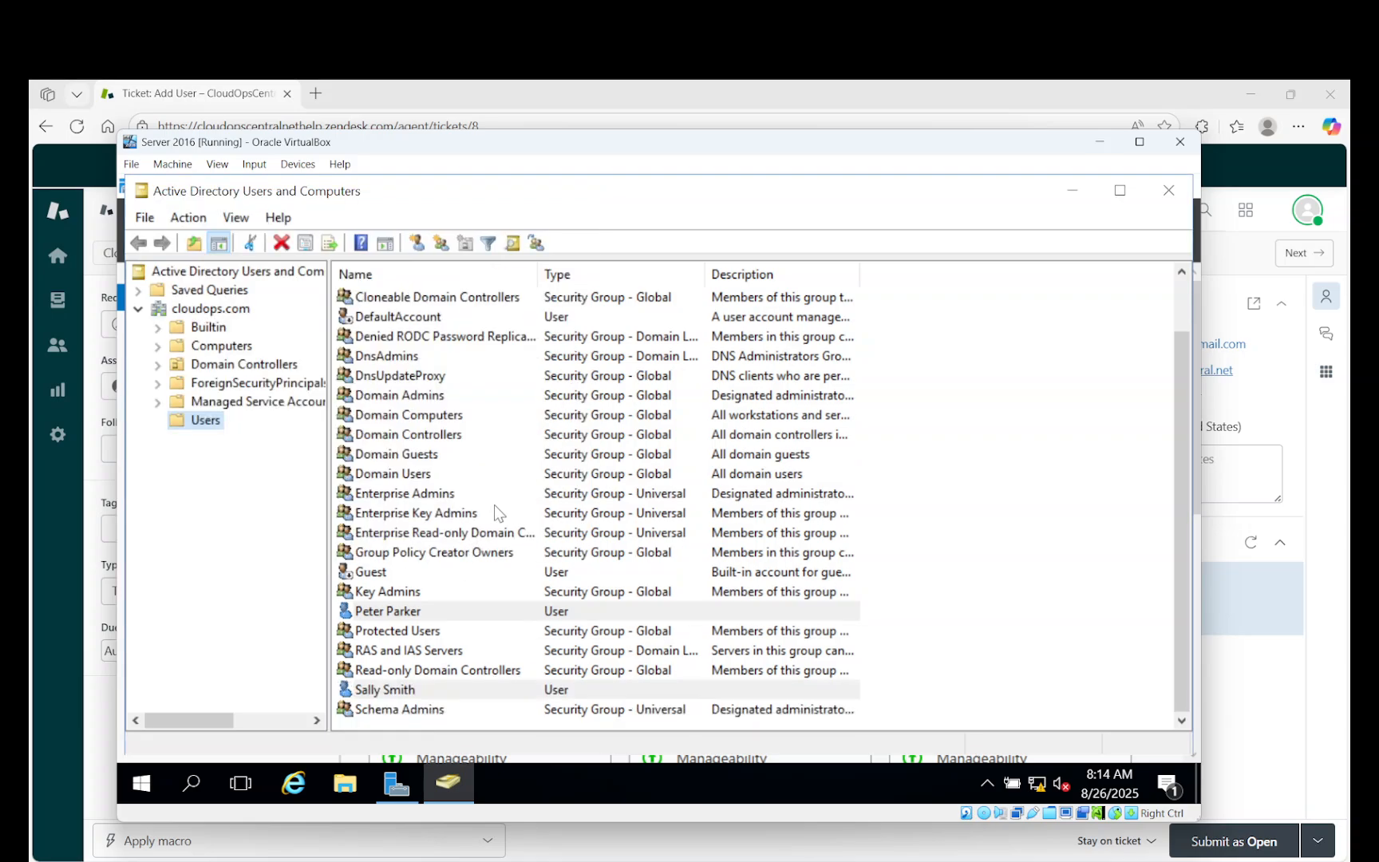
pyautogui.click(424, 690)
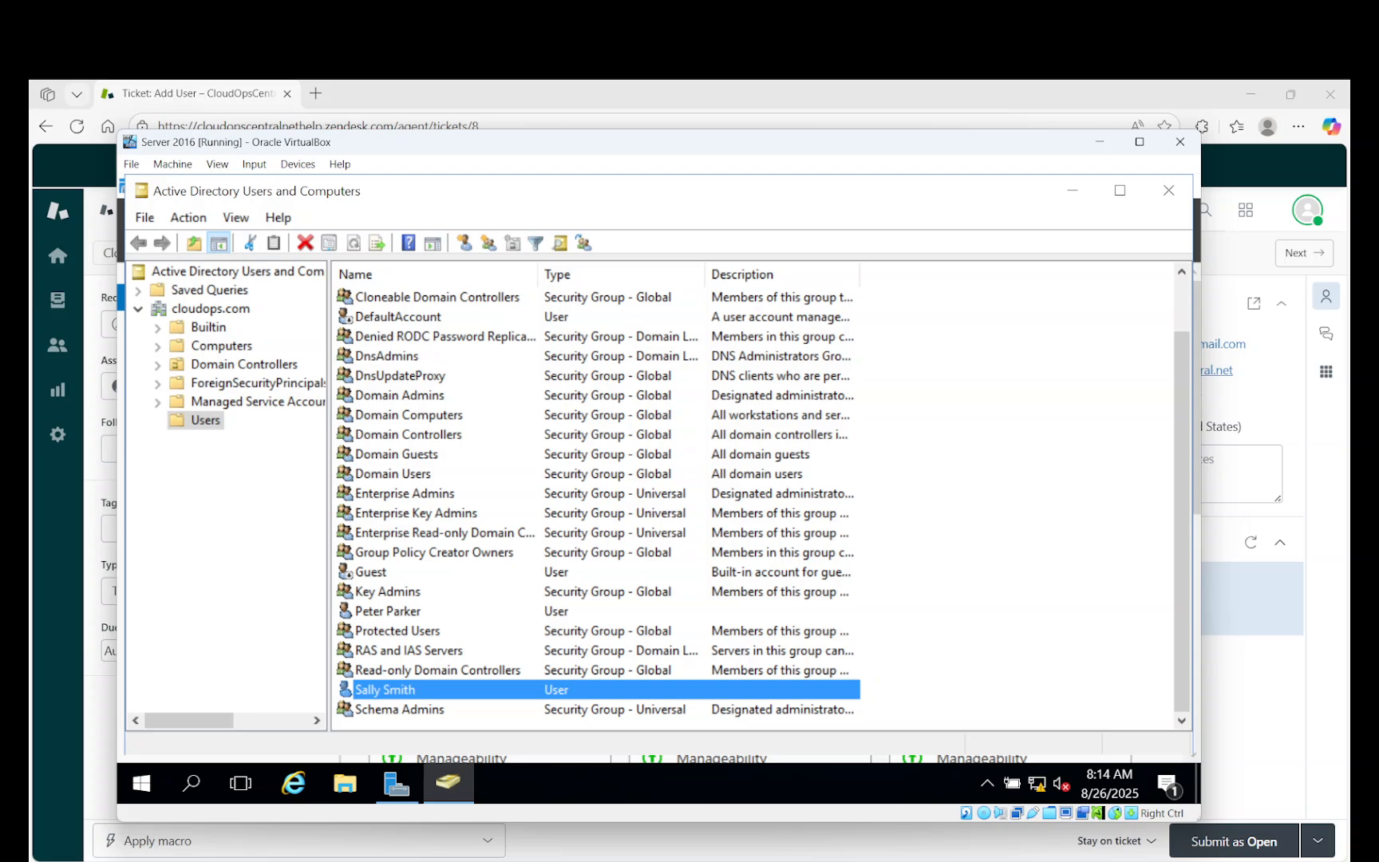
# On the Windows 11 VM, sign in as the new CLOUDOPS user with the initial password.
pyautogui.hotkey('alt', 'Tab')
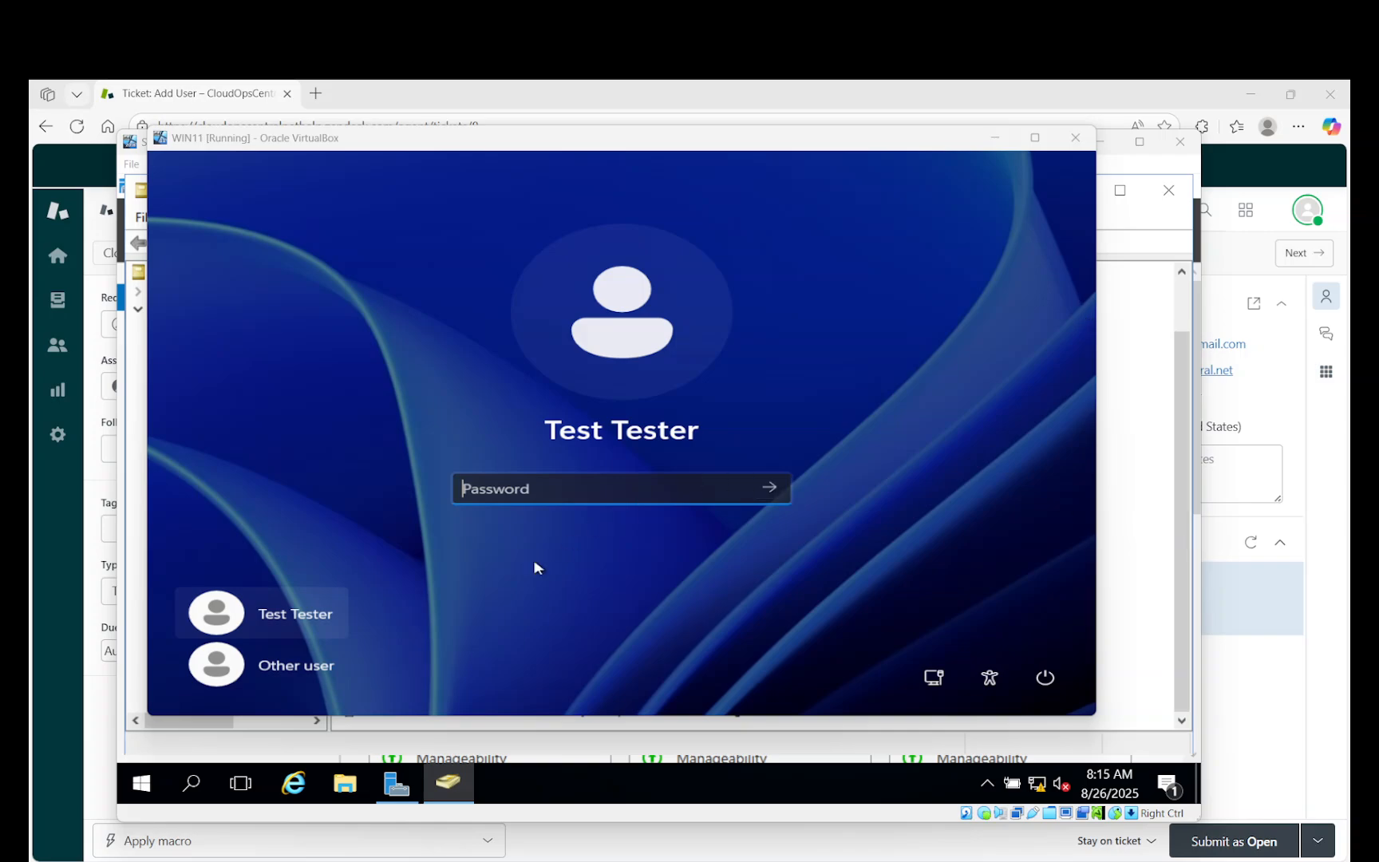
pyautogui.click(324, 673)
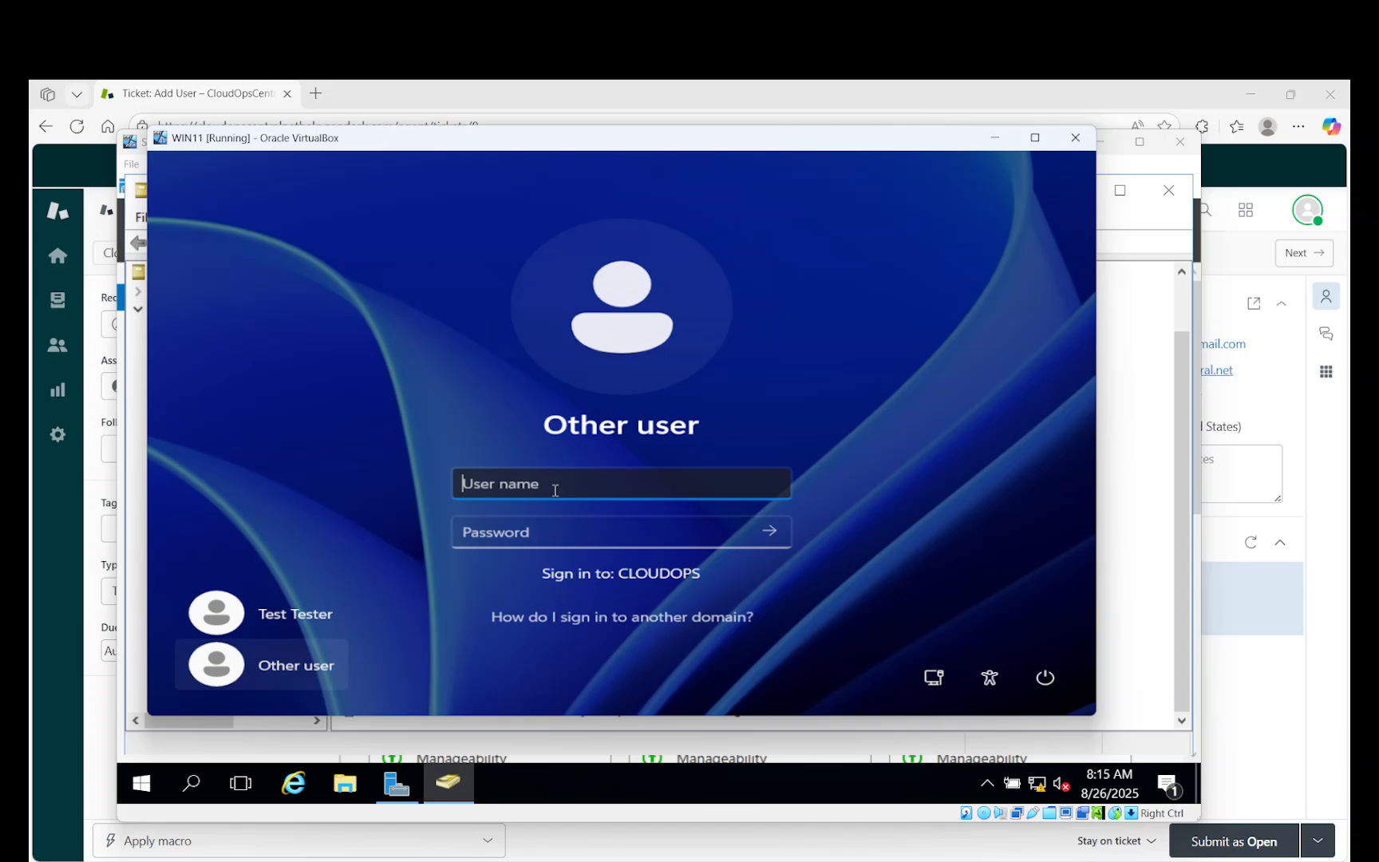
pyautogui.write('SallySmith')
pyautogui.press('Tab')
pyautogui.write('********')
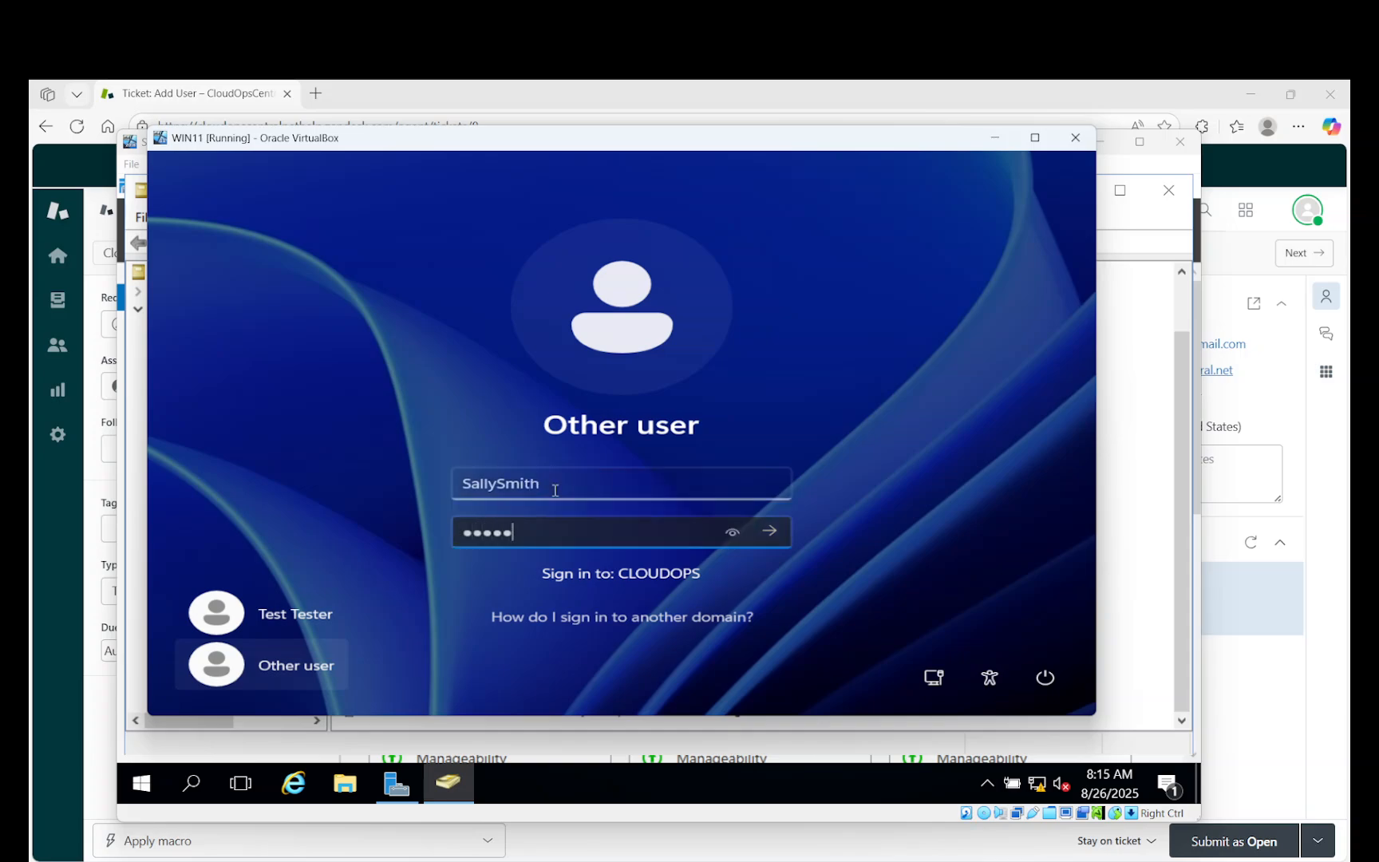
pyautogui.write('****')
pyautogui.press('Return')
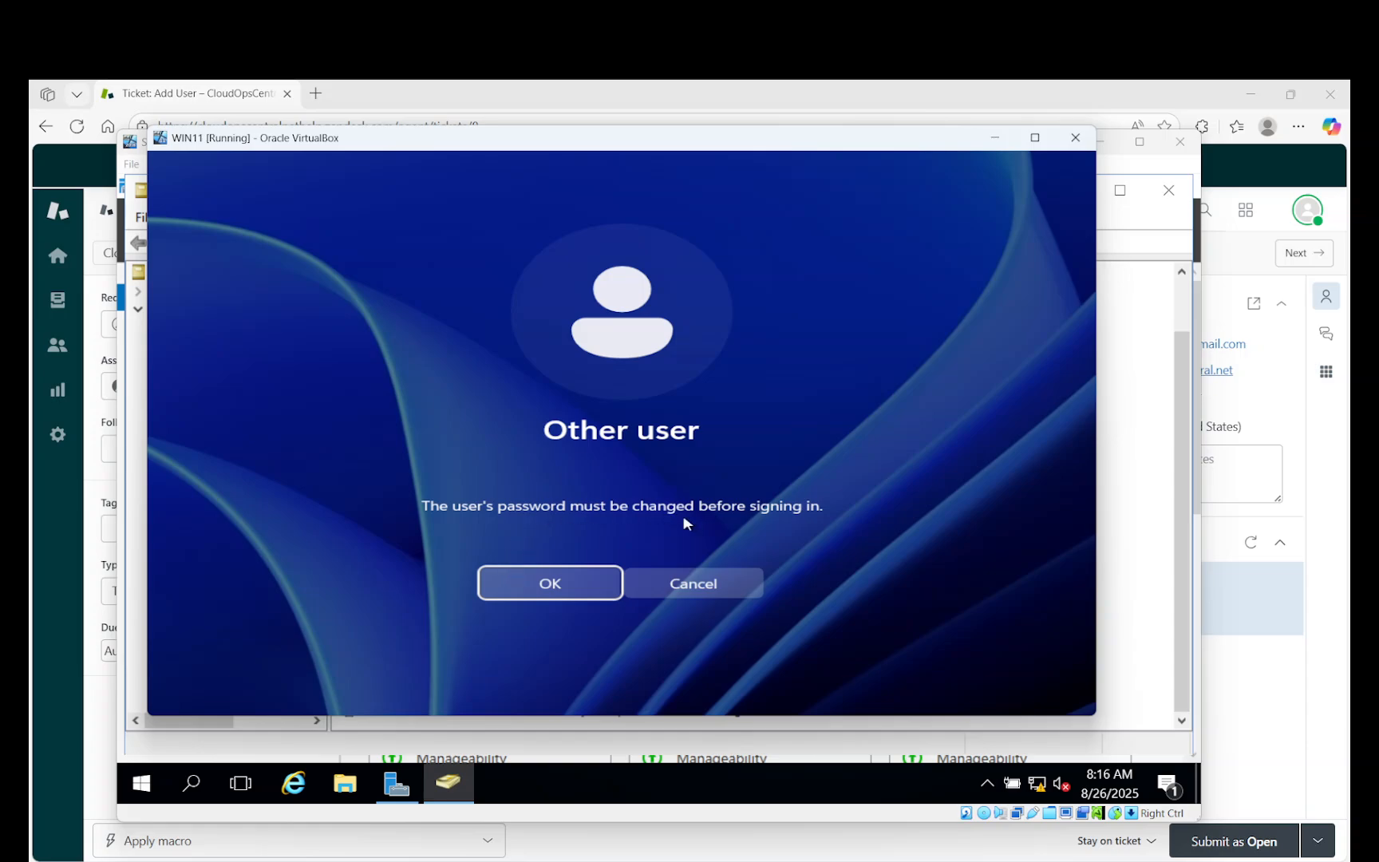
# Set and confirm the user's new password at first sign-in, then minimize the Windows 11 VM.
pyautogui.click(570, 583)
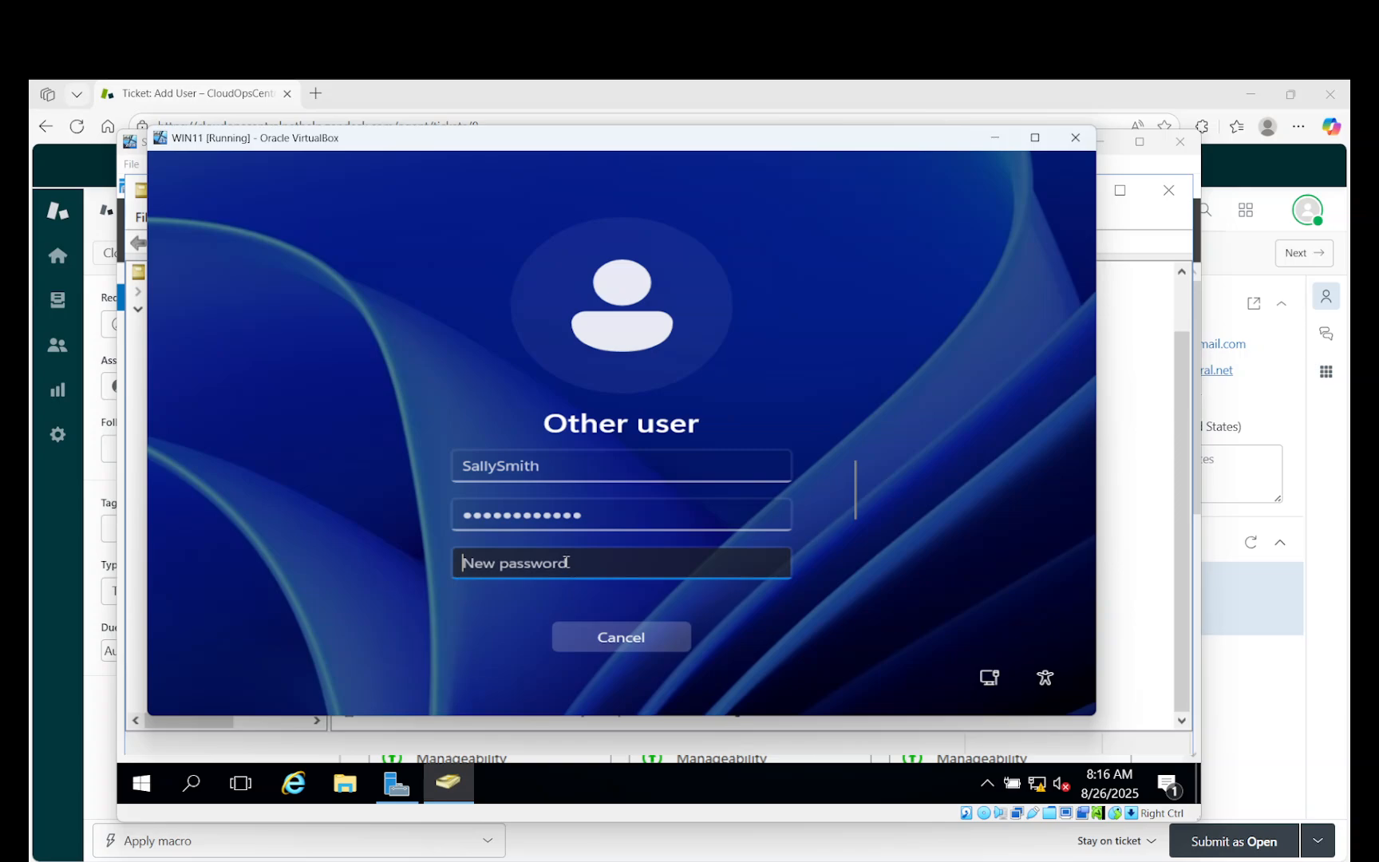
pyautogui.scroll(-3, 651, 510)
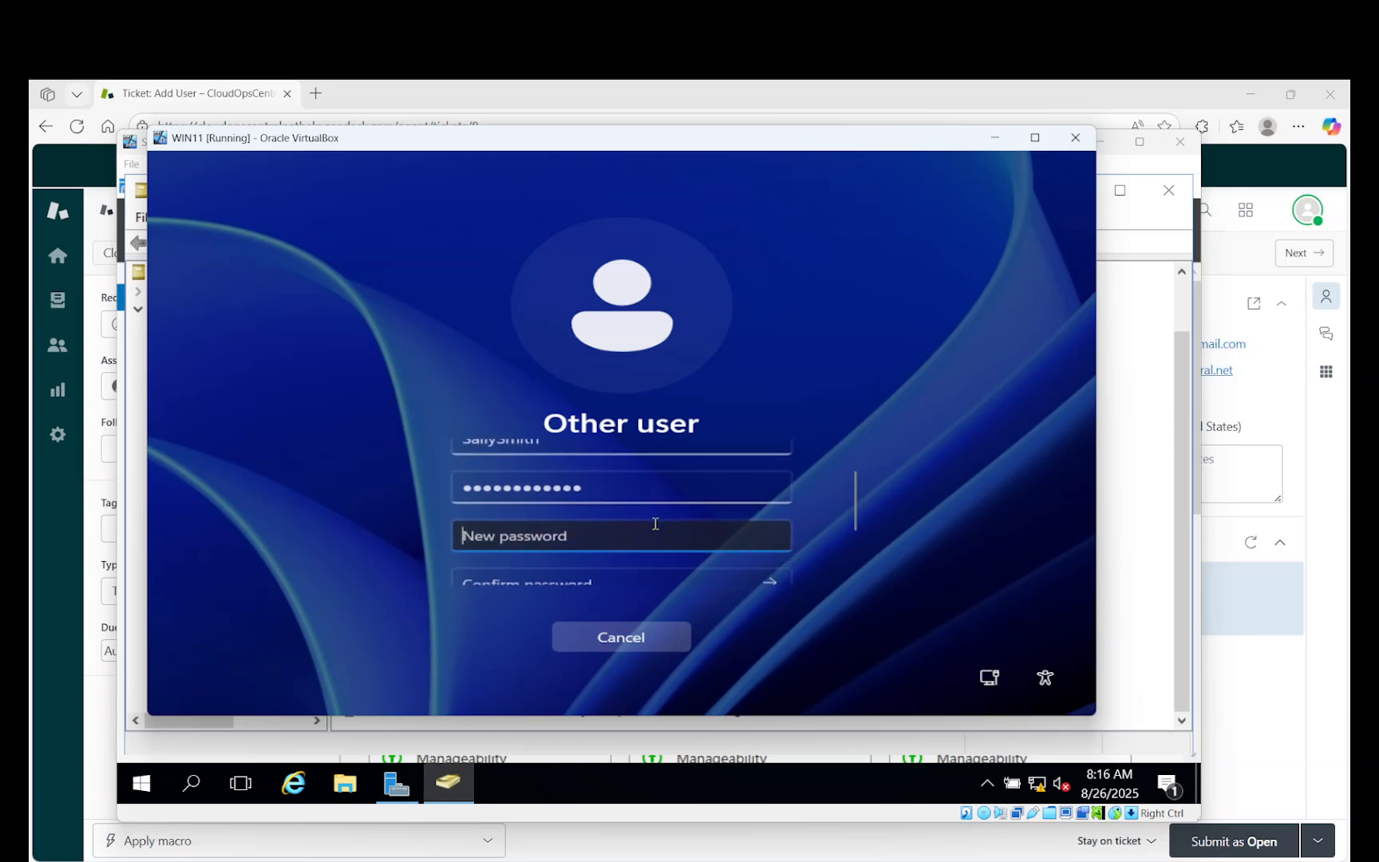
pyautogui.scroll(3, 653, 528)
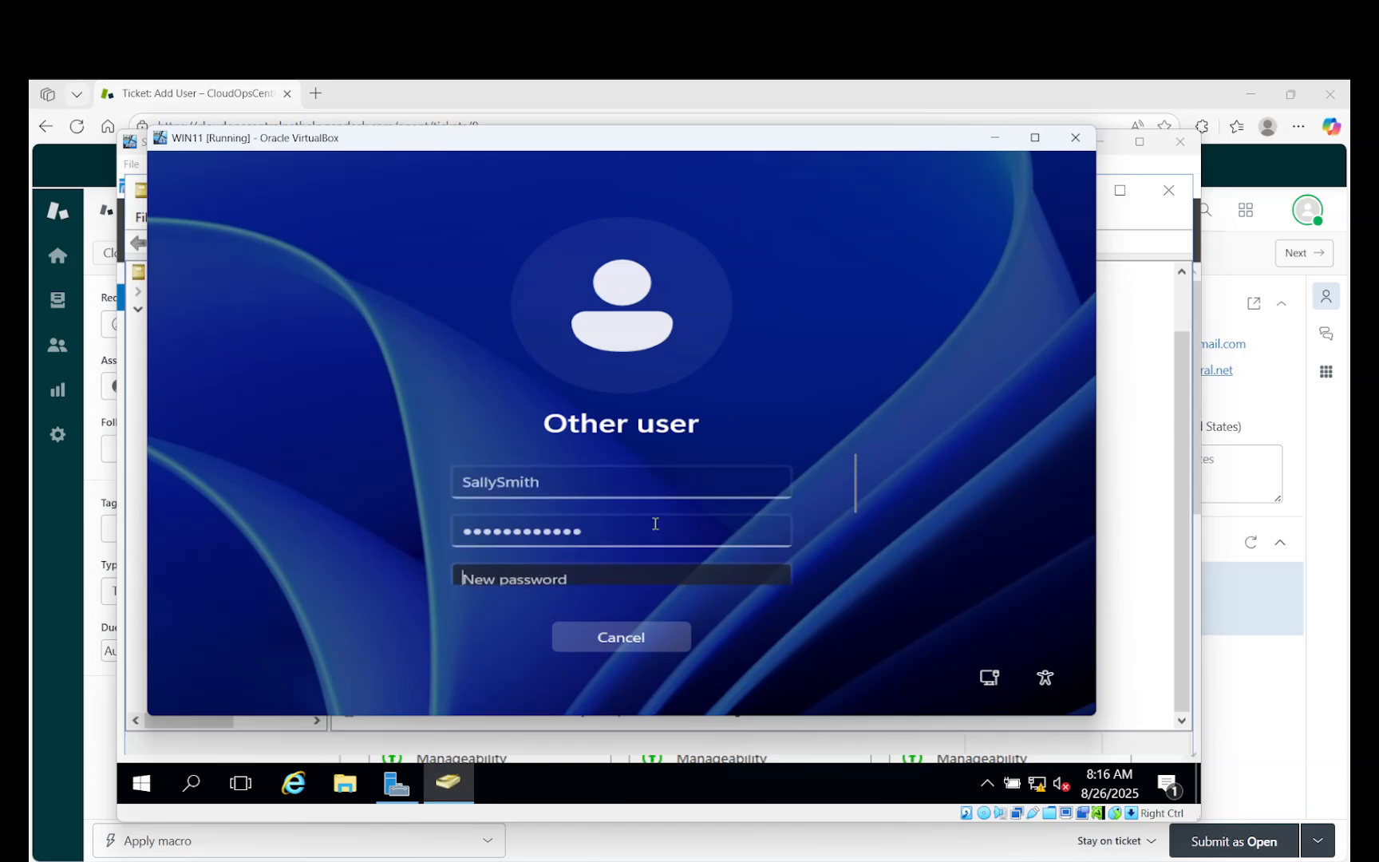
pyautogui.scroll(-3, 632, 523)
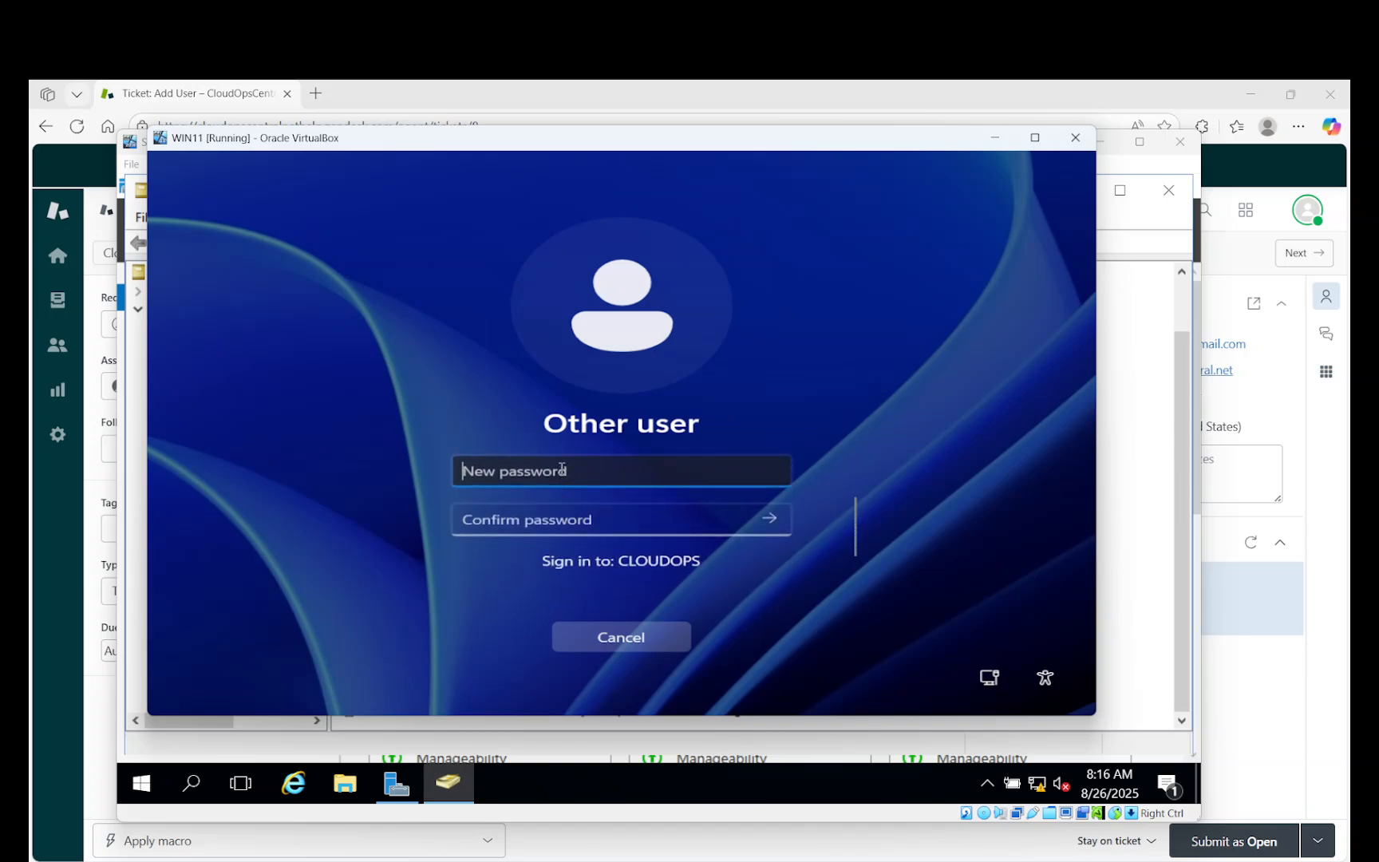
pyautogui.write('••••••••')
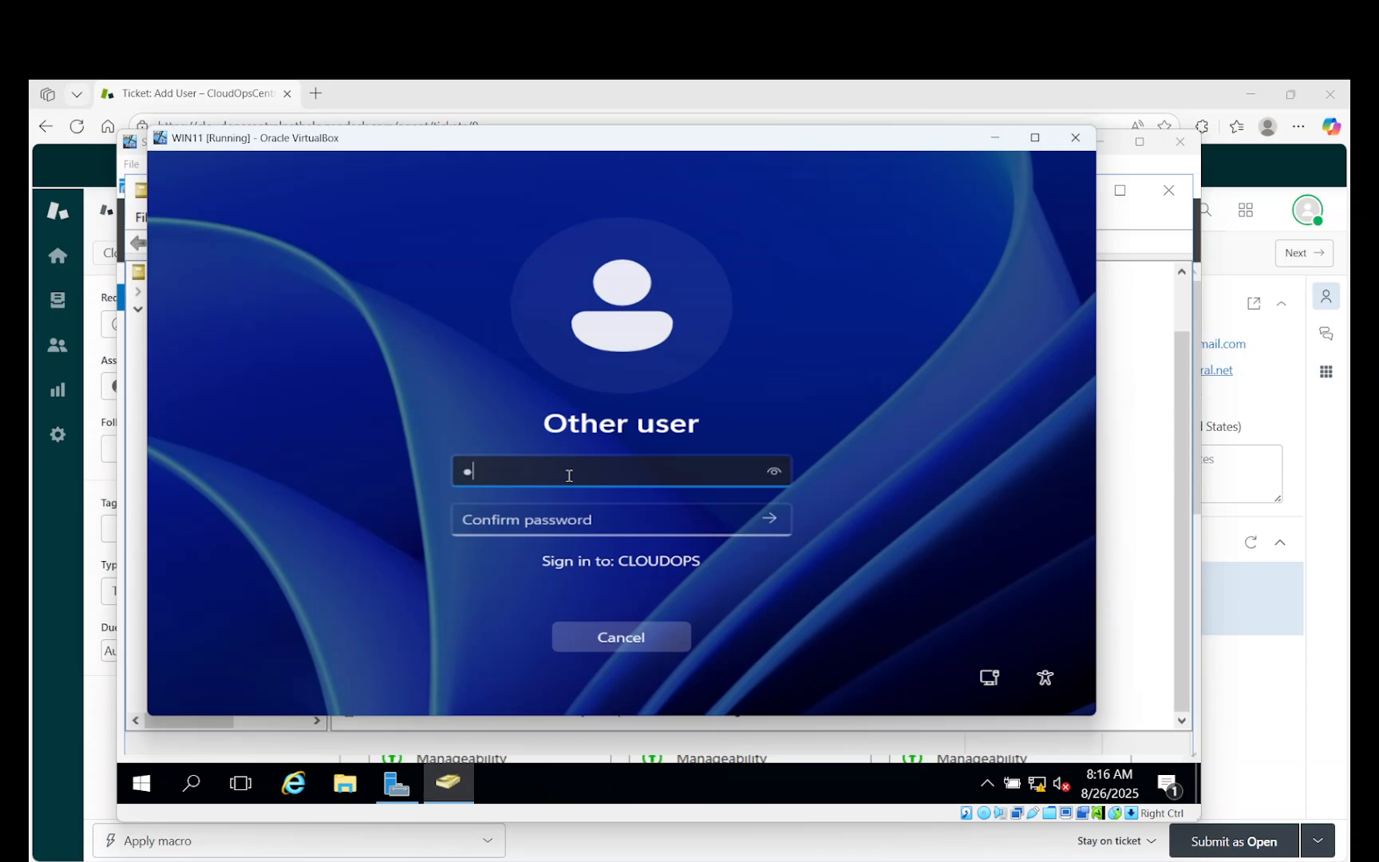
pyautogui.write('••••')
pyautogui.press('Tab')
pyautogui.write('•••••••••')
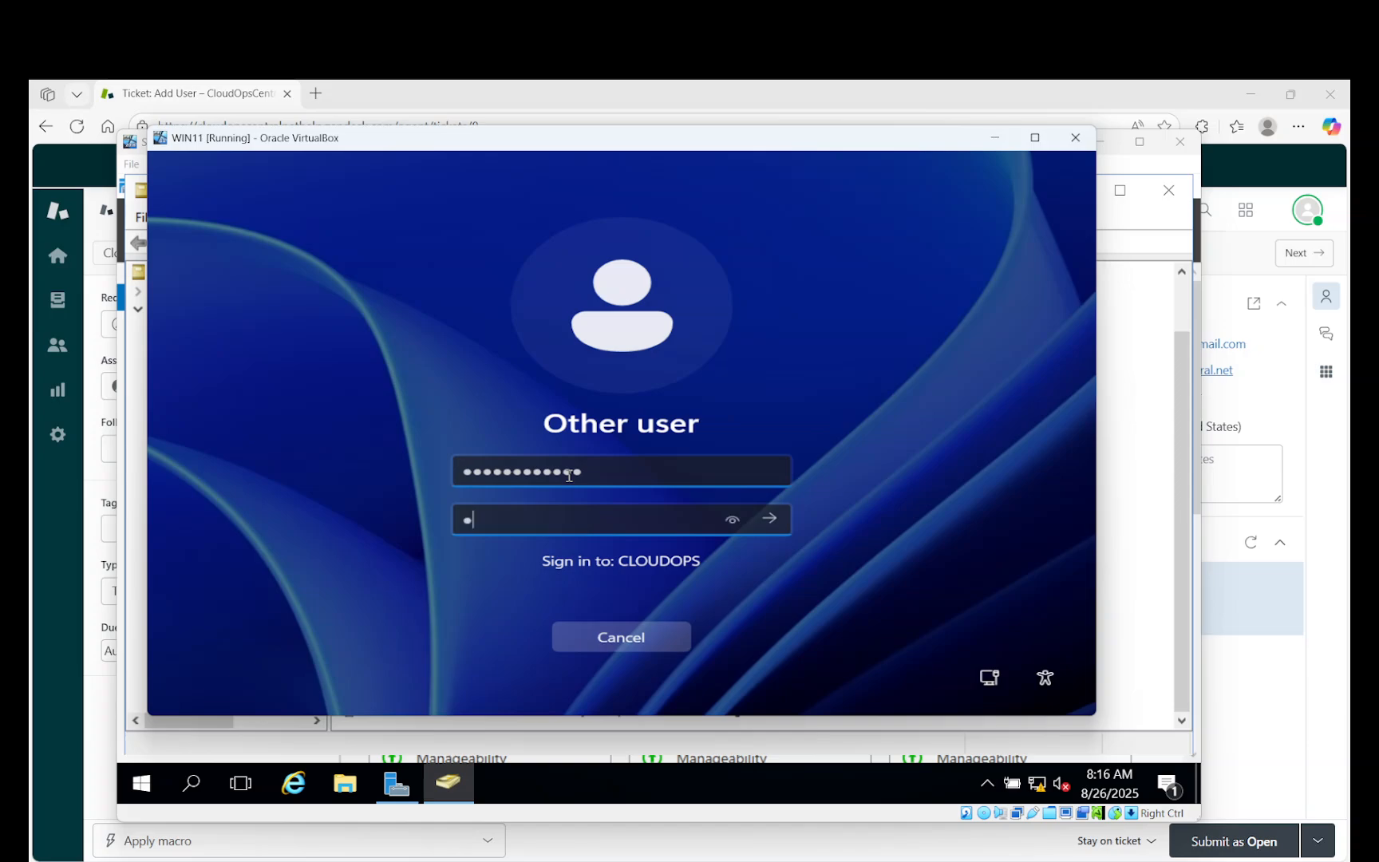
pyautogui.write('•••')
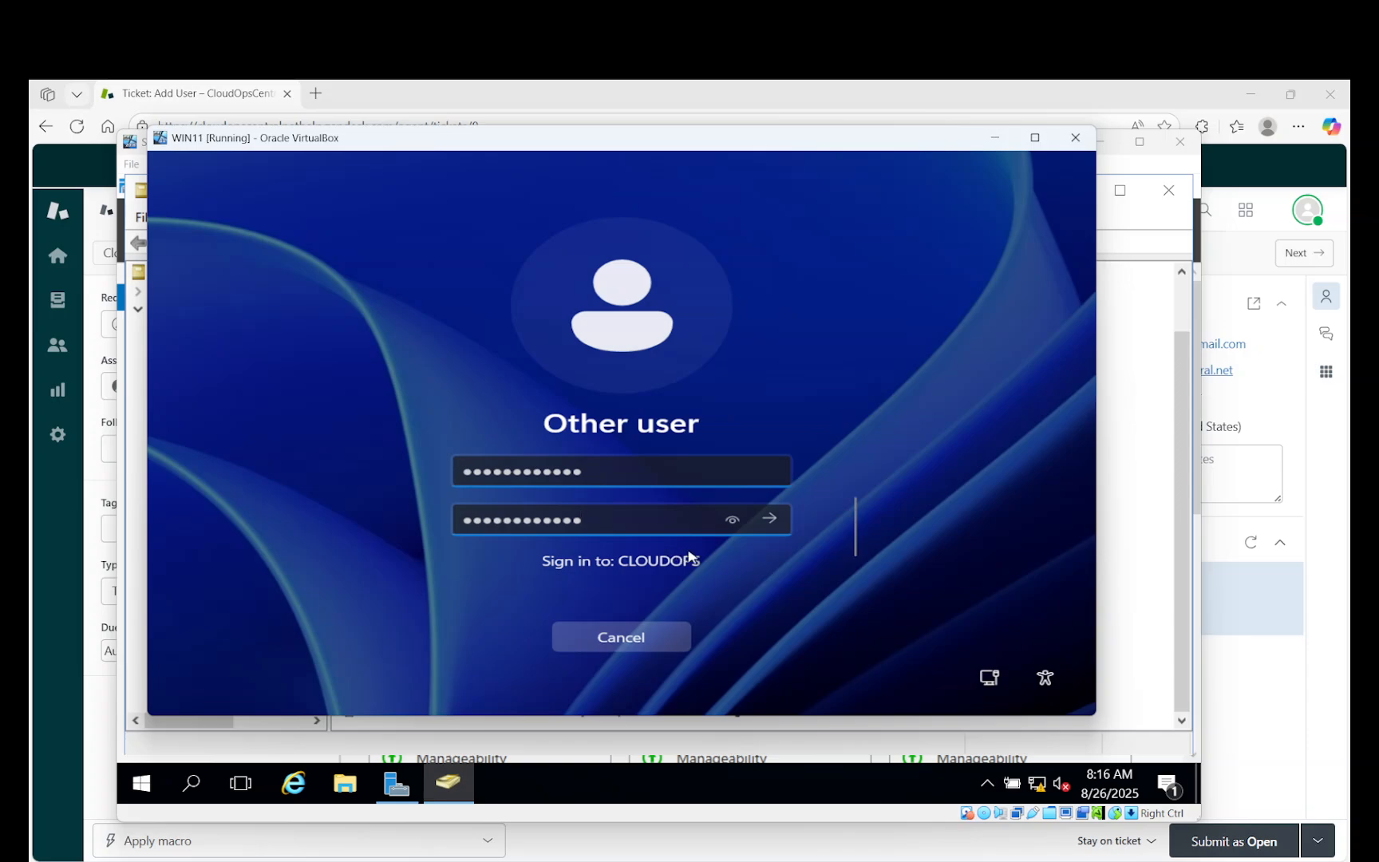
pyautogui.click(768, 519)
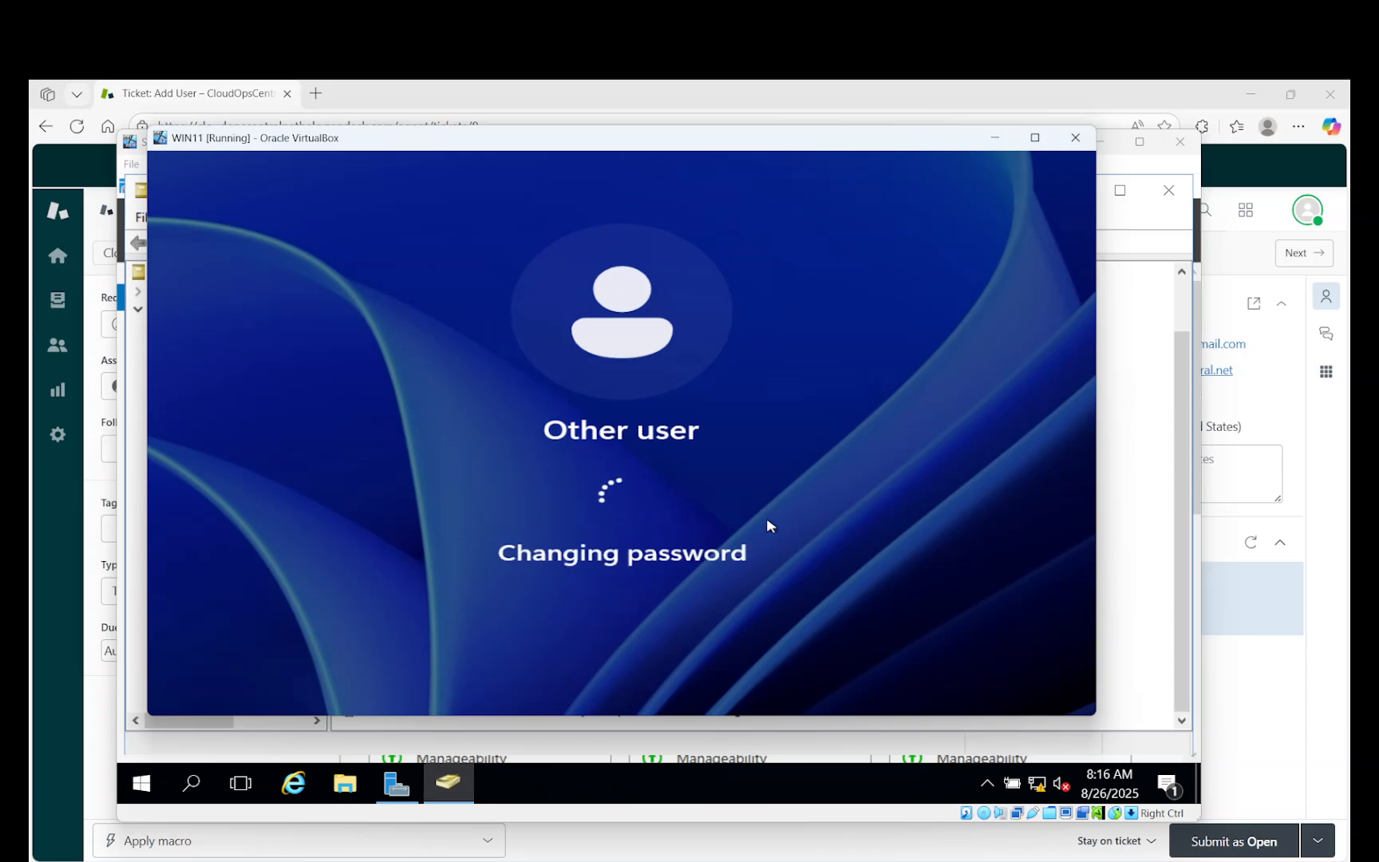
pyautogui.click(650, 568)
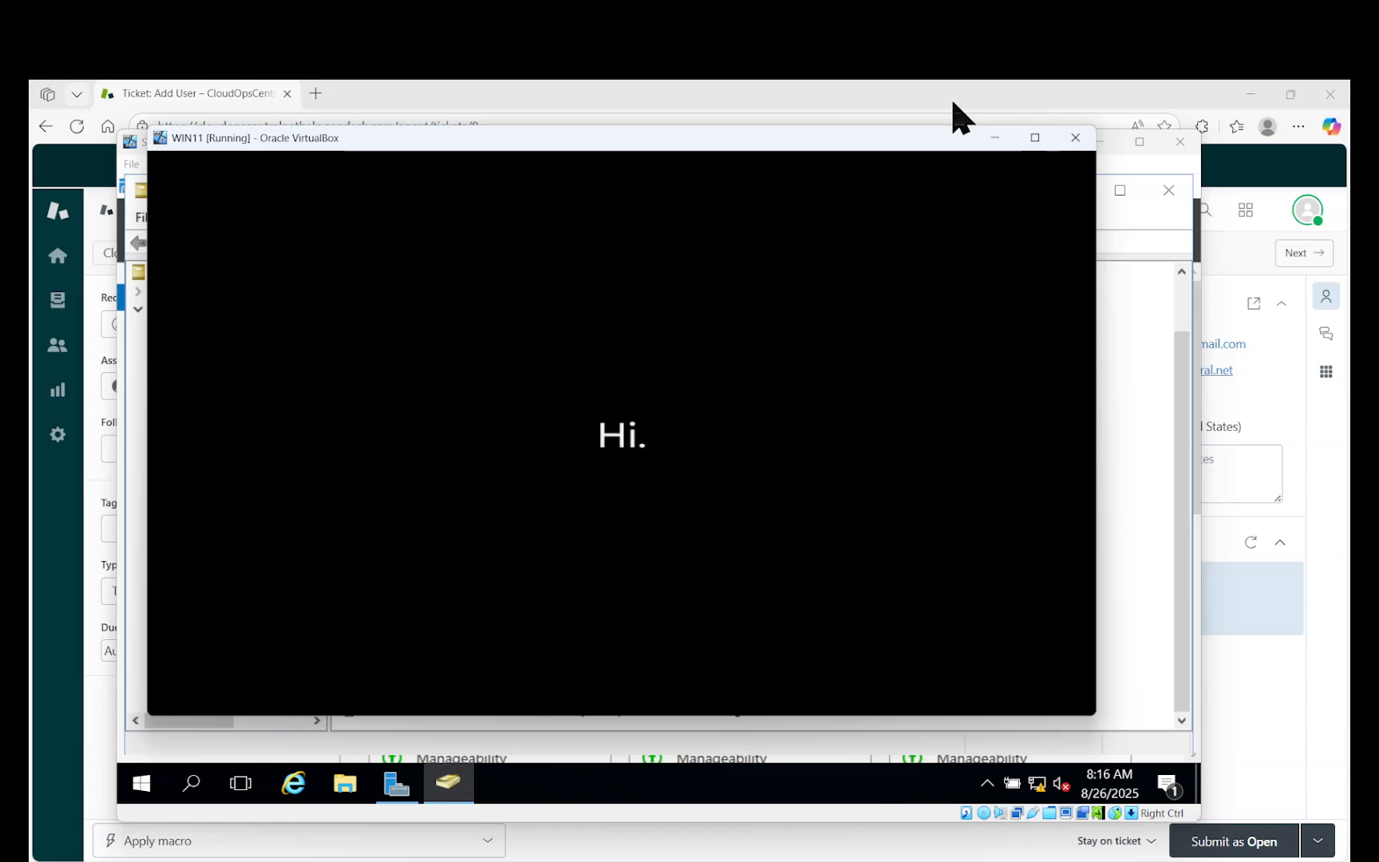
pyautogui.click(997, 138)
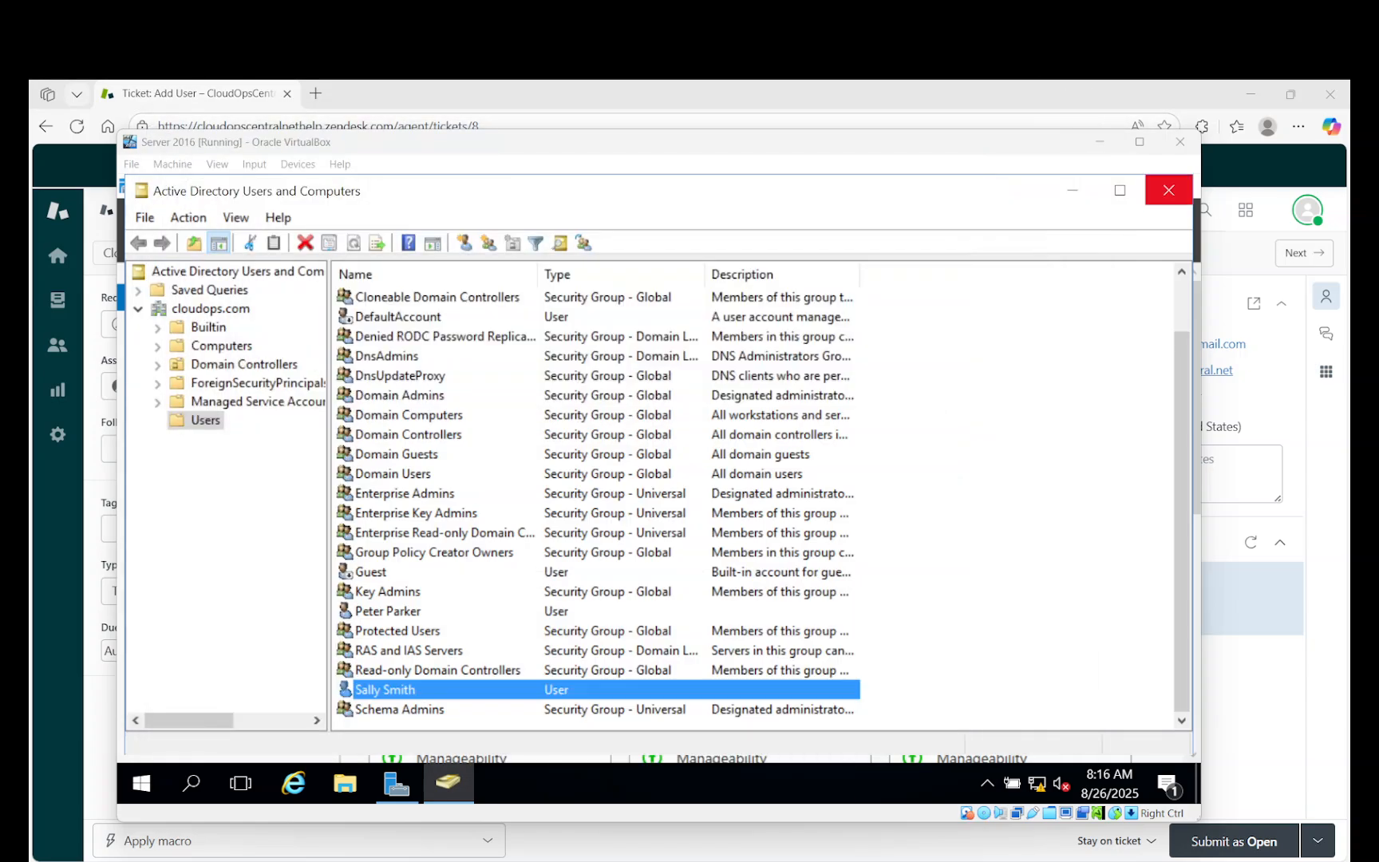
# Minimize the Server 2016 VM and the Zendesk Edge window to reveal the CloudOpsCentral page.
pyautogui.click(1100, 141)
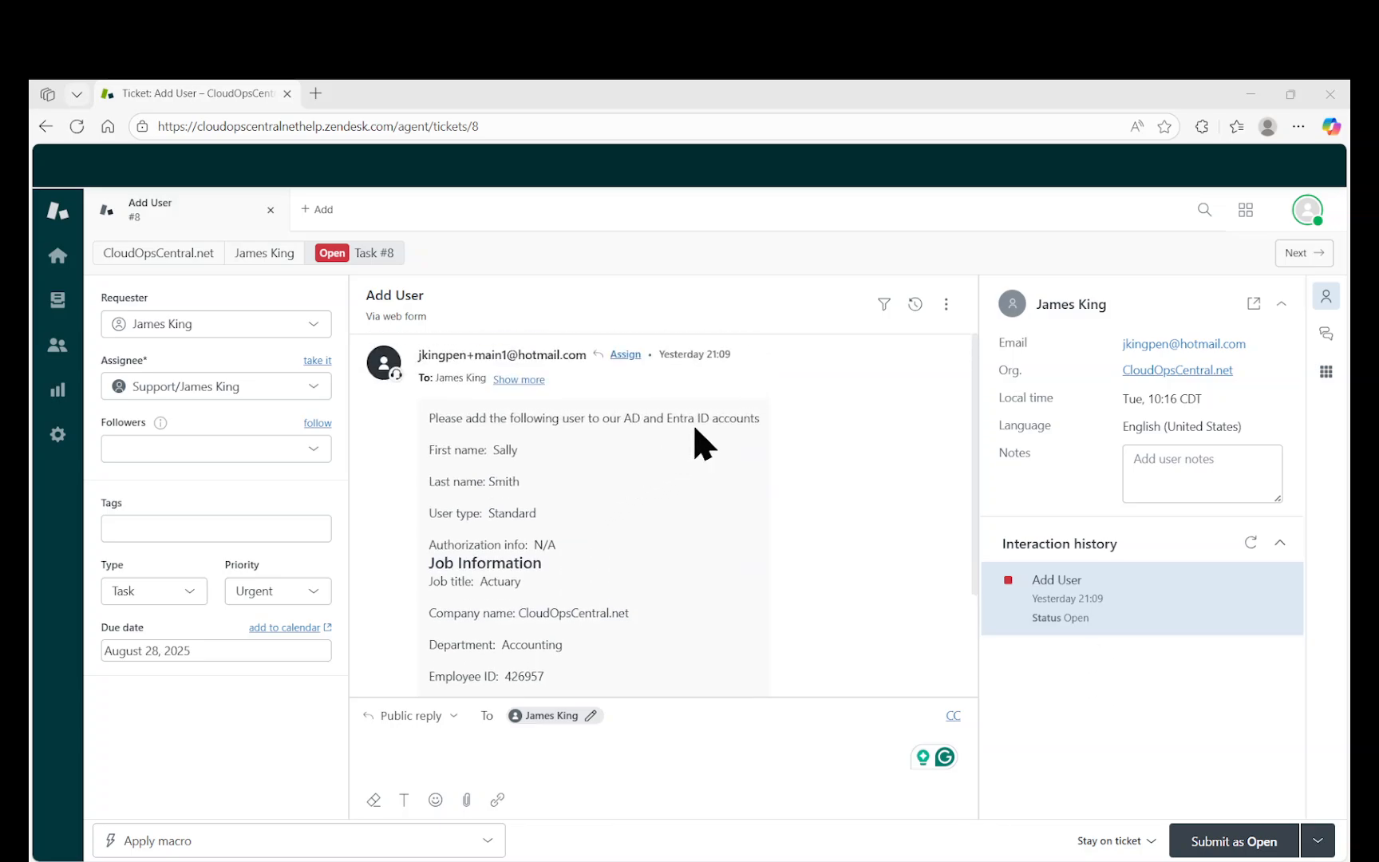
pyautogui.rightClick(1064, 165)
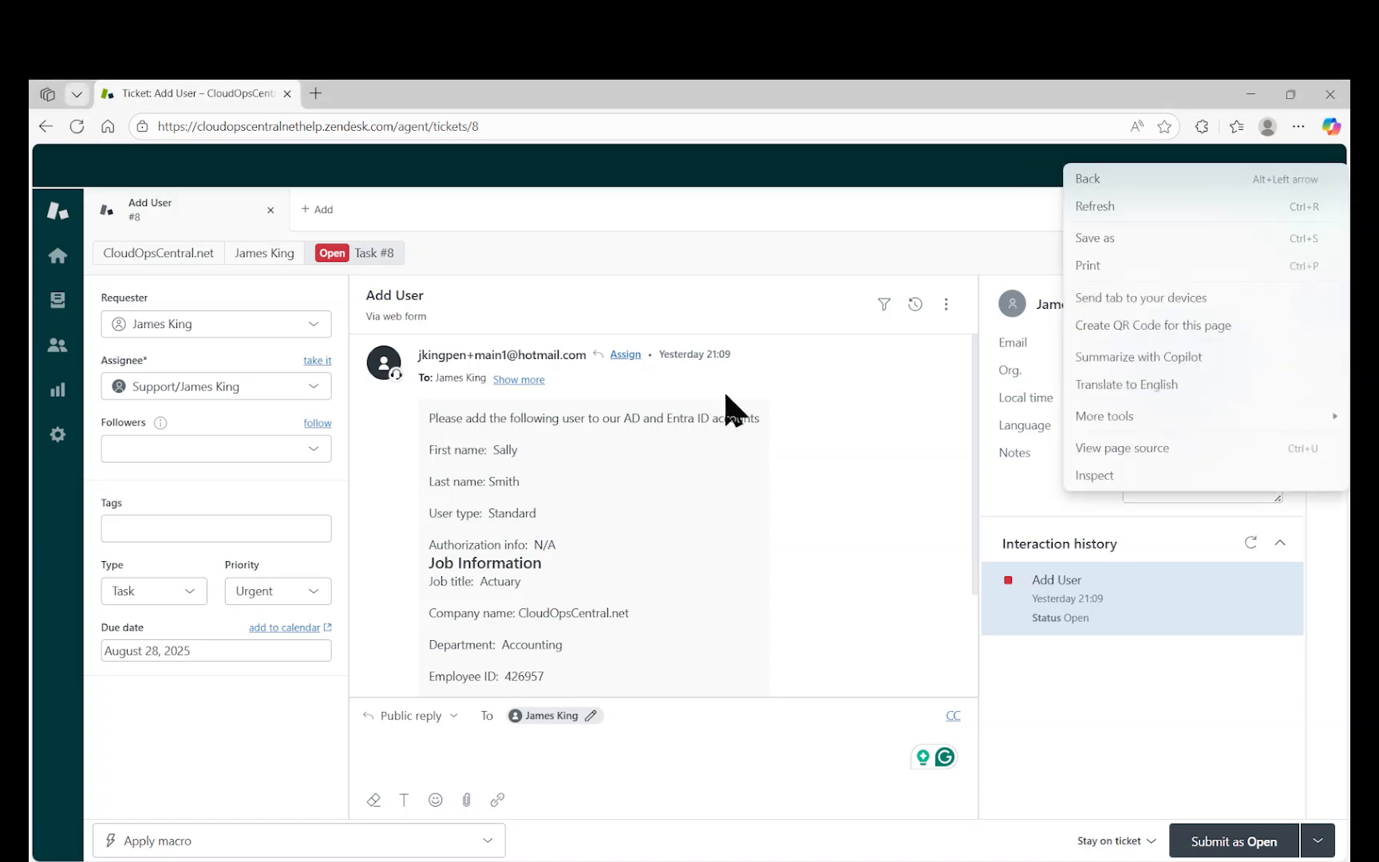
pyautogui.click(1252, 98)
pyautogui.click(1255, 100)
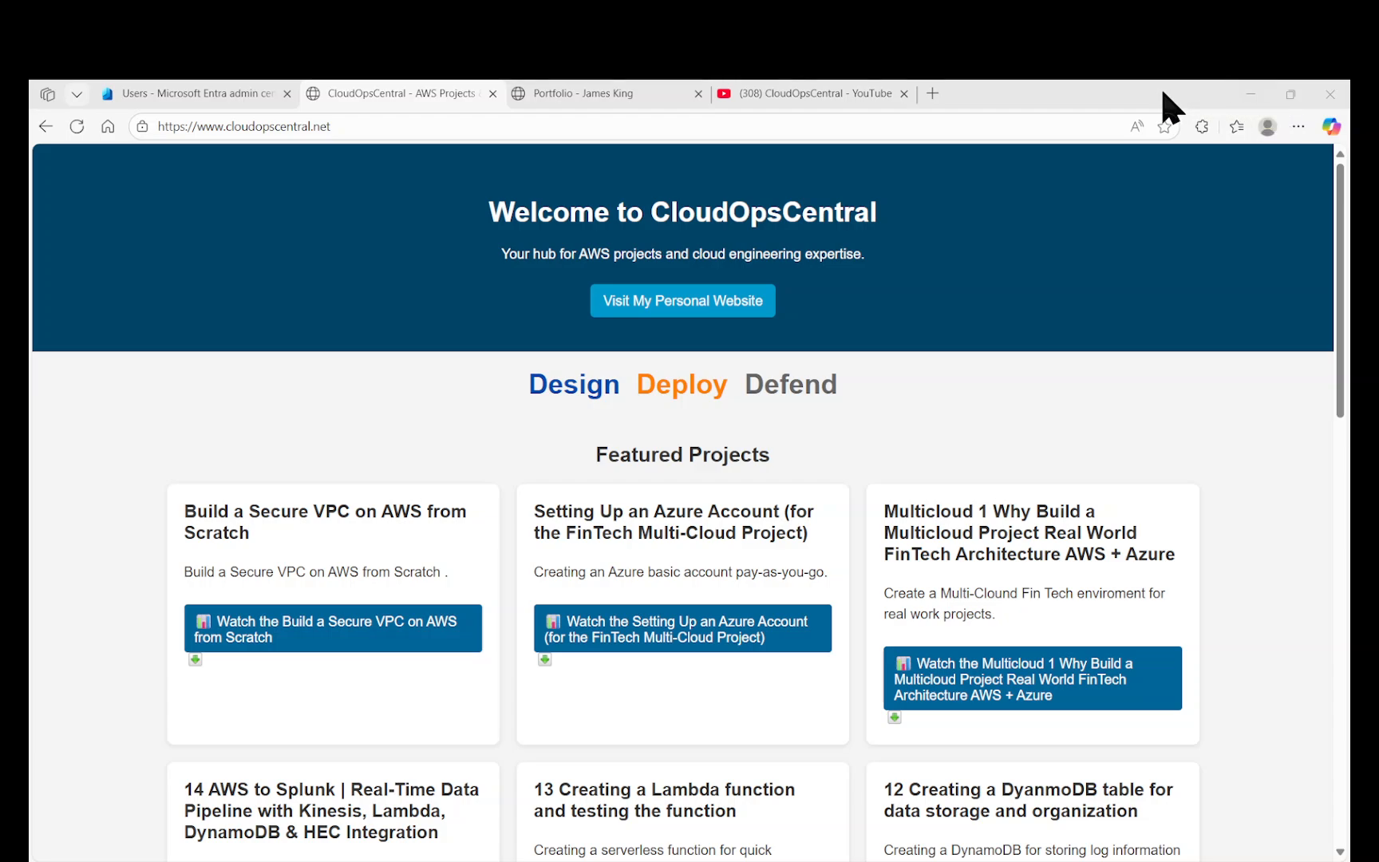
# Go to the Entra admin center Users page and open the New user choices.
pyautogui.click(242, 110)
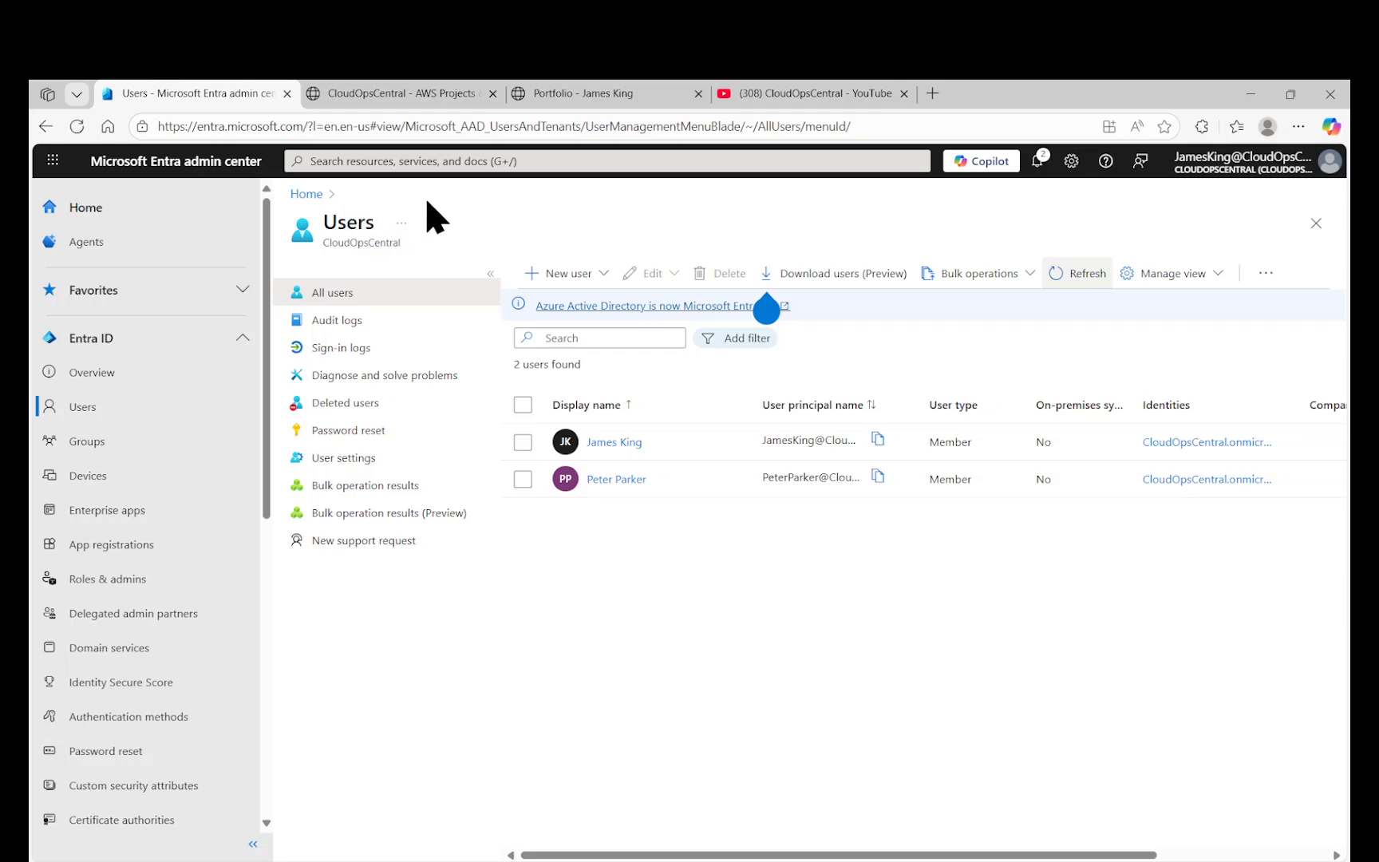
pyautogui.click(558, 276)
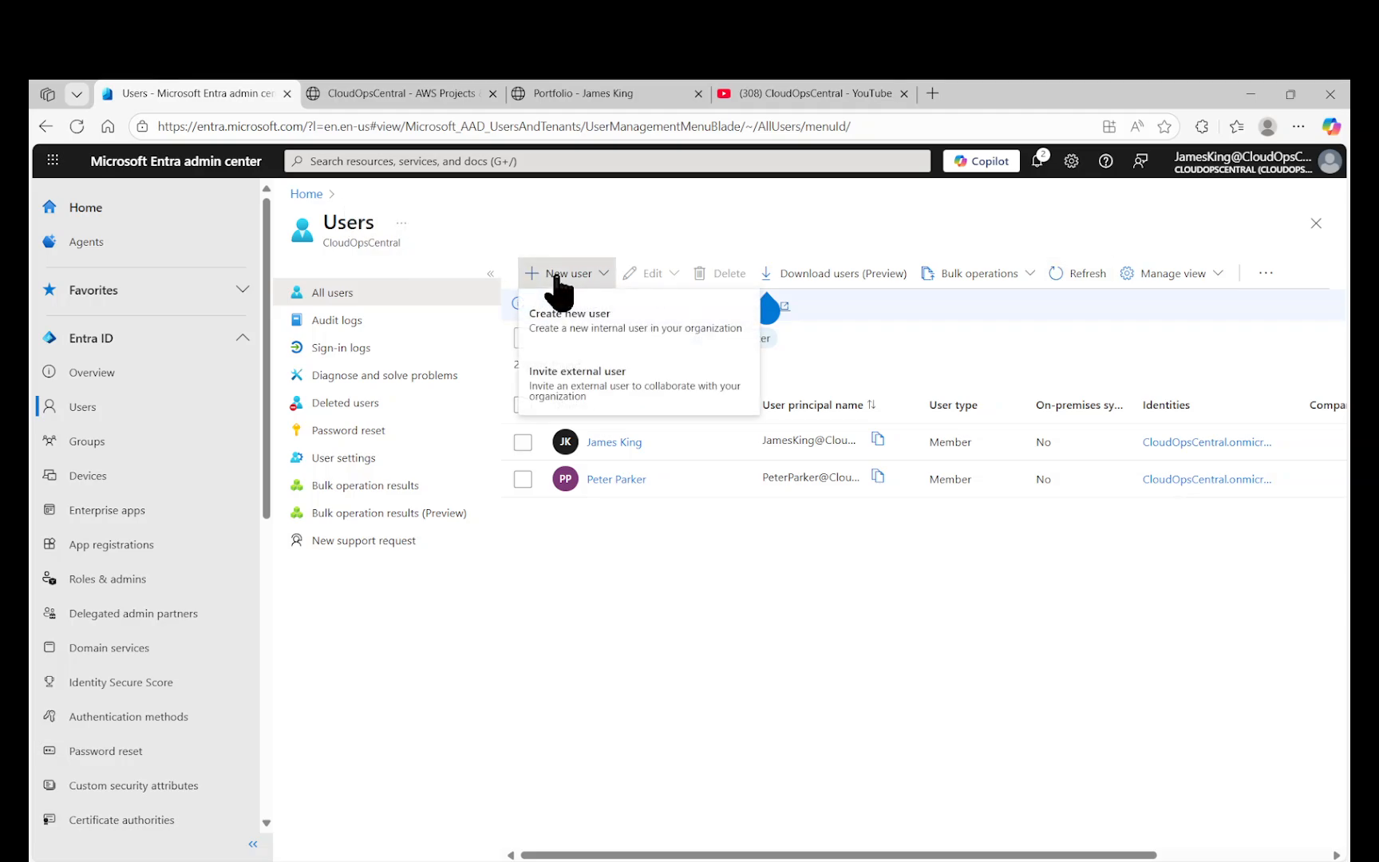
# Start a new internal user named SallySmith with a manually entered password instead of auto-generated.
pyautogui.click(569, 327)
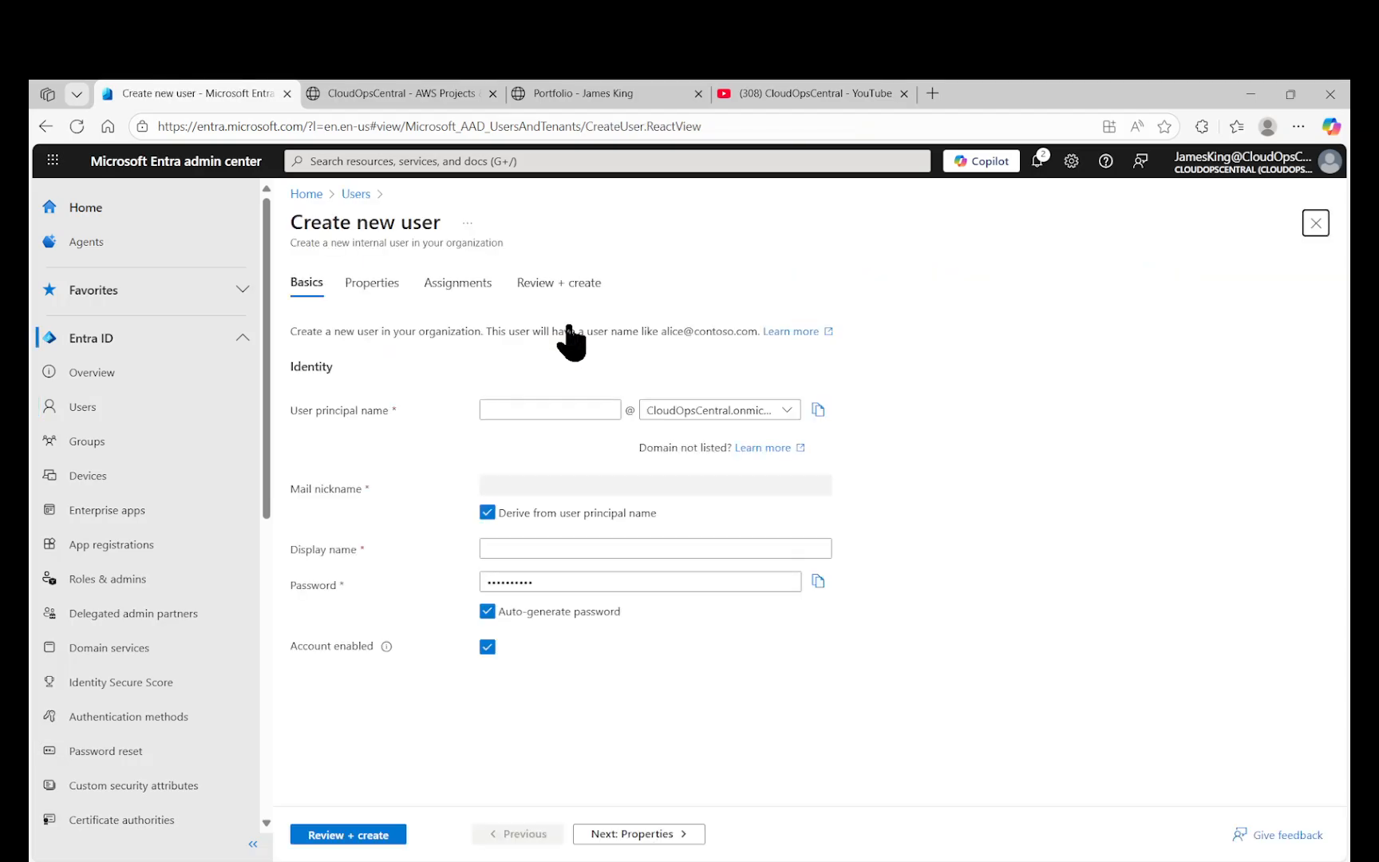
pyautogui.click(561, 410)
pyautogui.write('Sall')
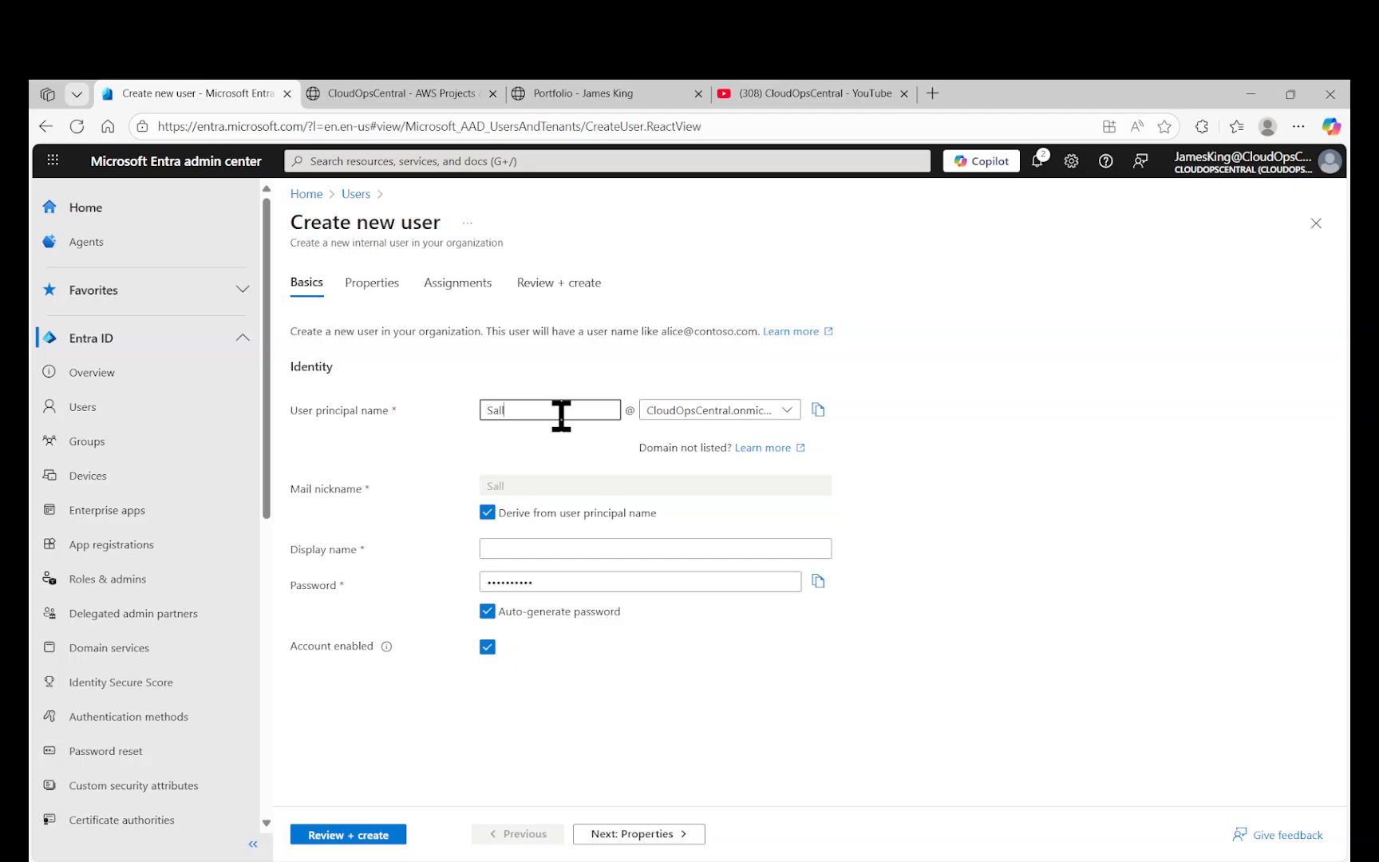
pyautogui.write('ySmith')
pyautogui.click(487, 611)
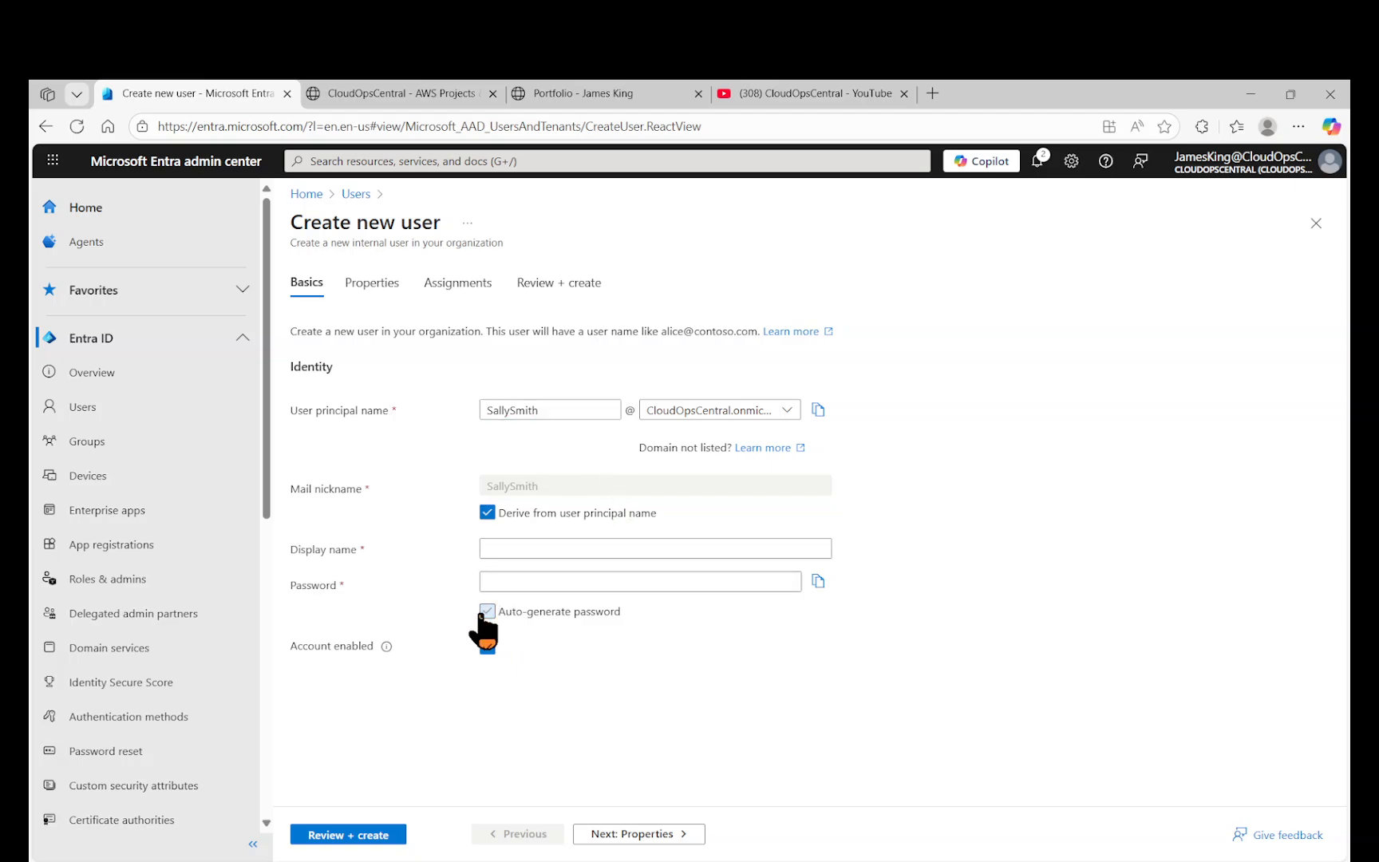
pyautogui.click(530, 581)
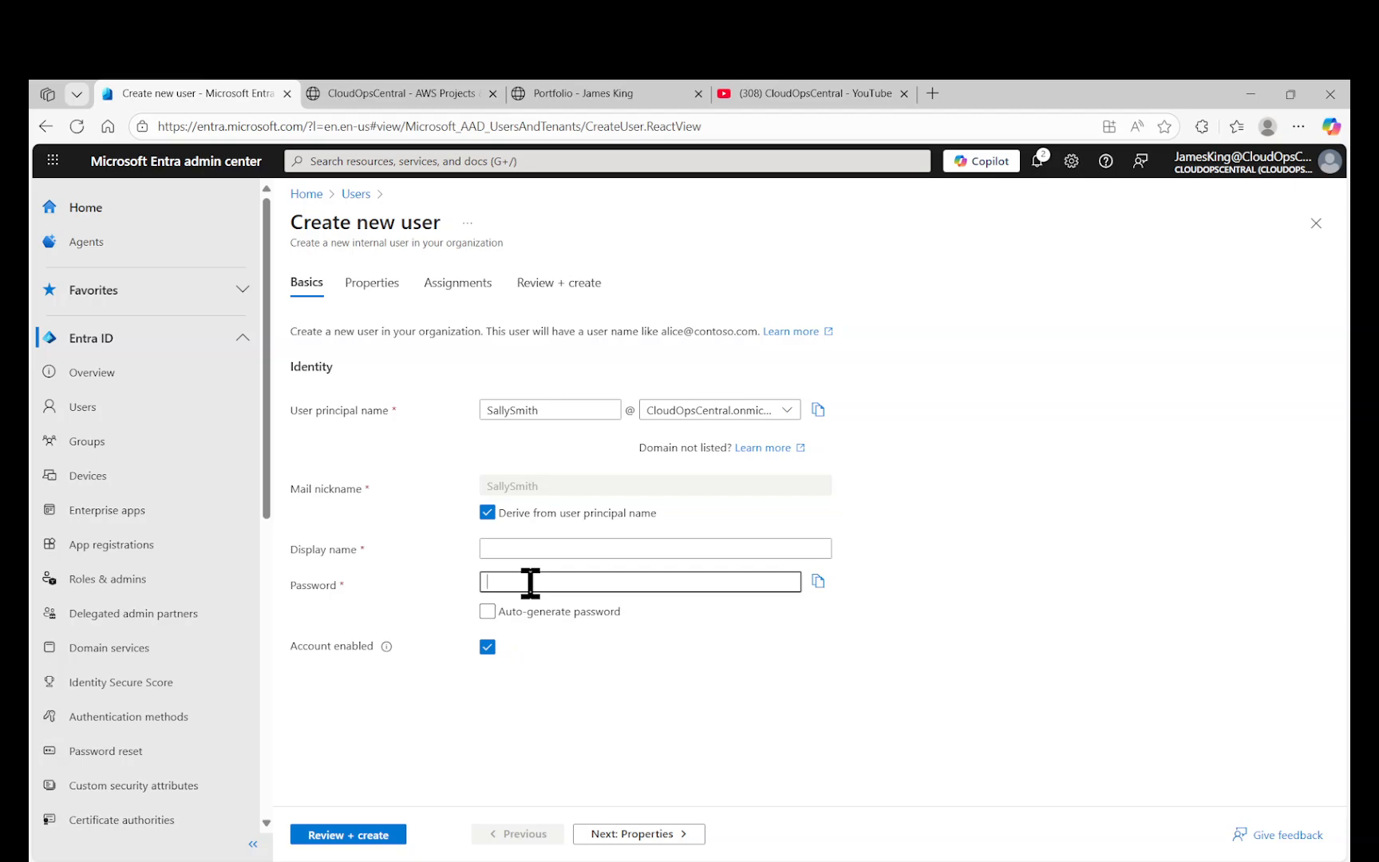
pyautogui.write('••••••••')
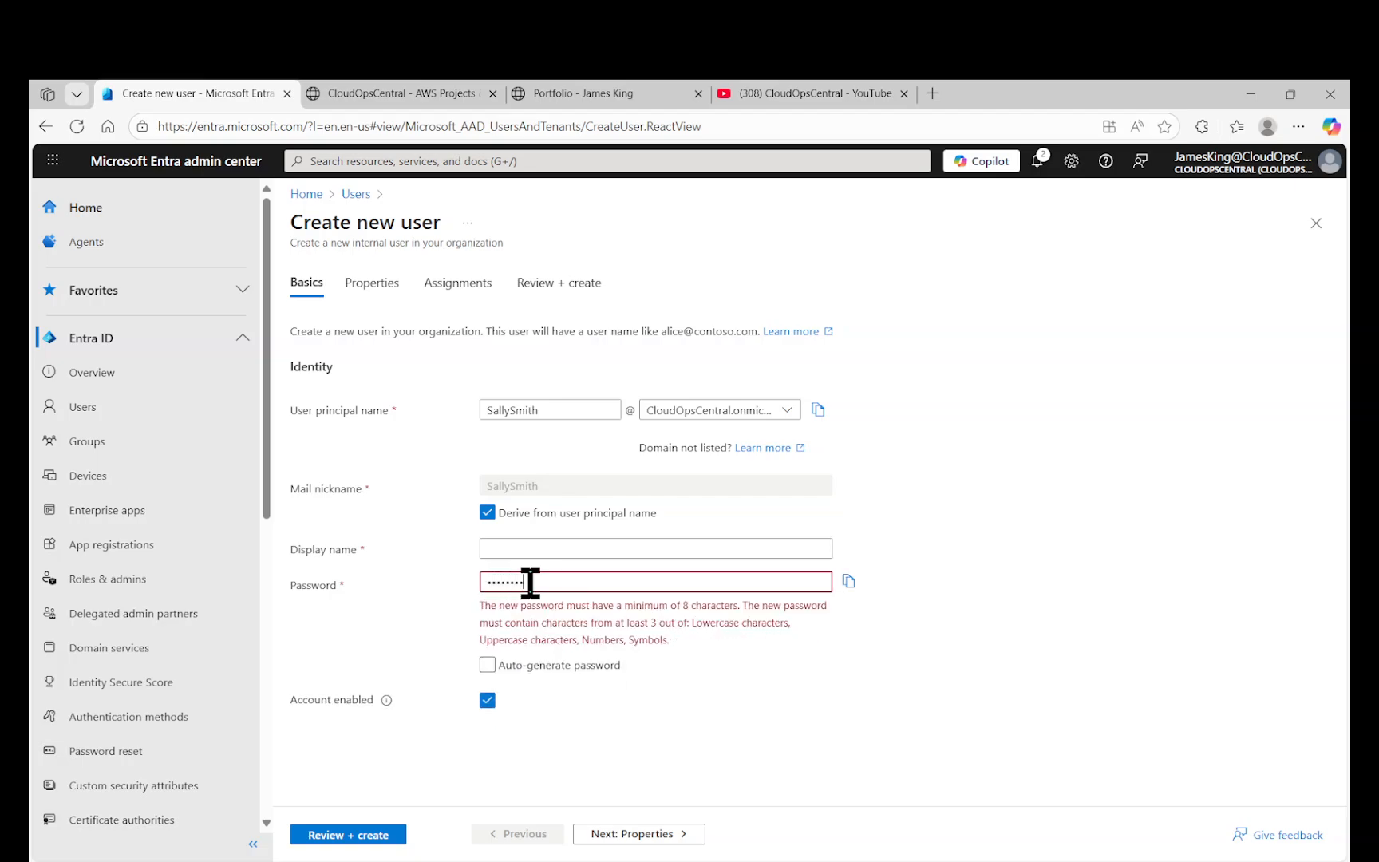
pyautogui.write('••••')
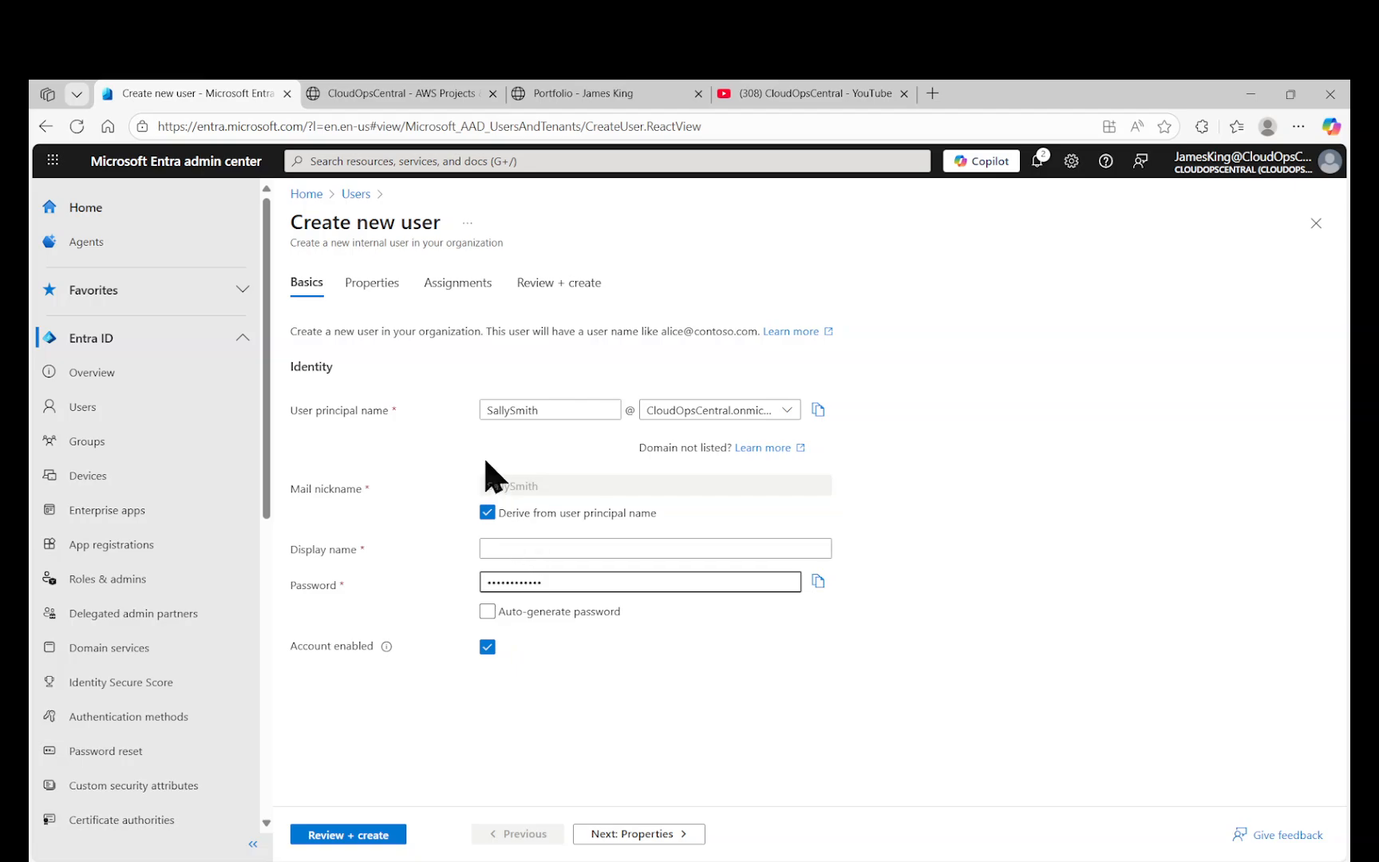
pyautogui.click(372, 286)
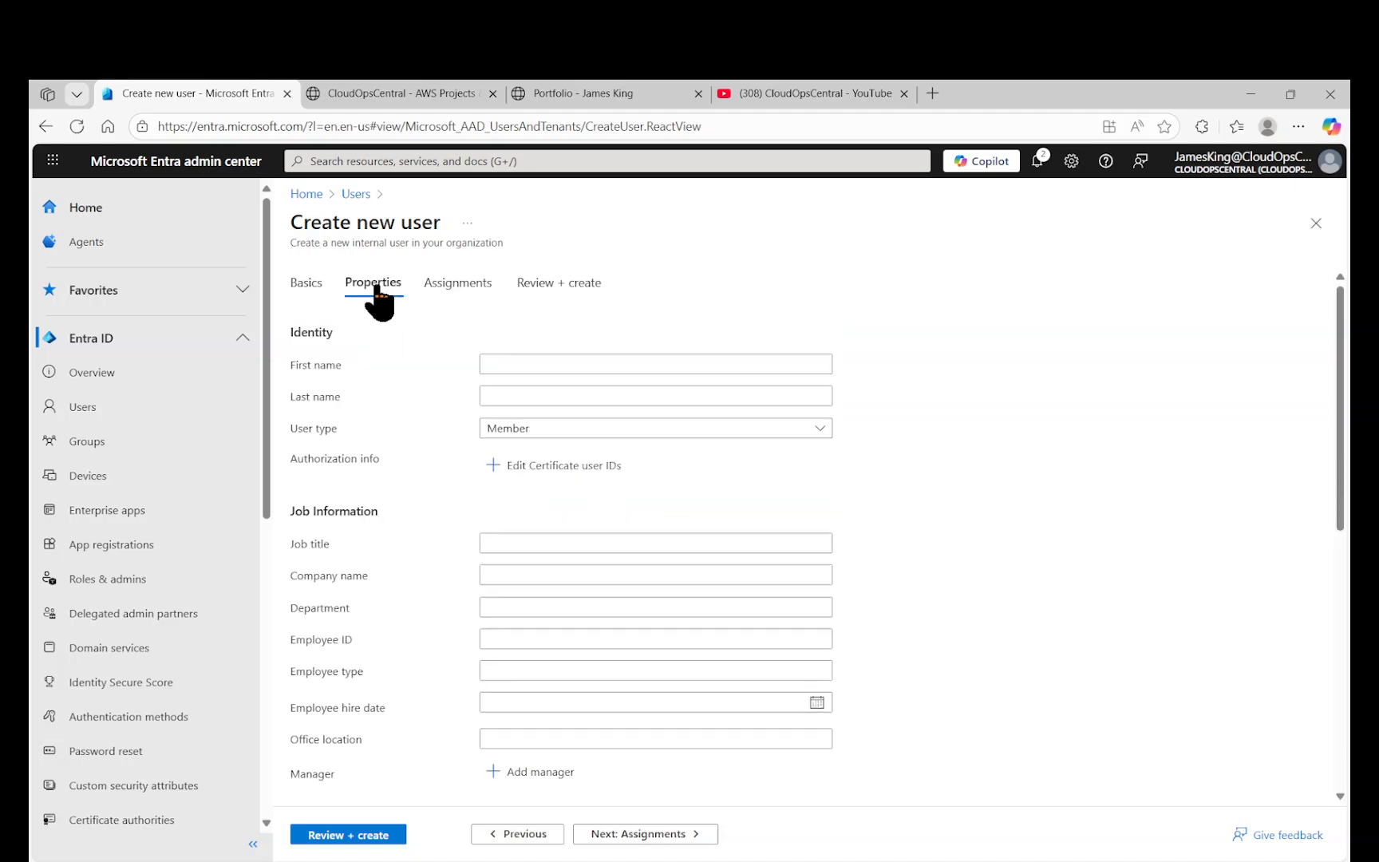
pyautogui.scroll(-4, 502, 475)
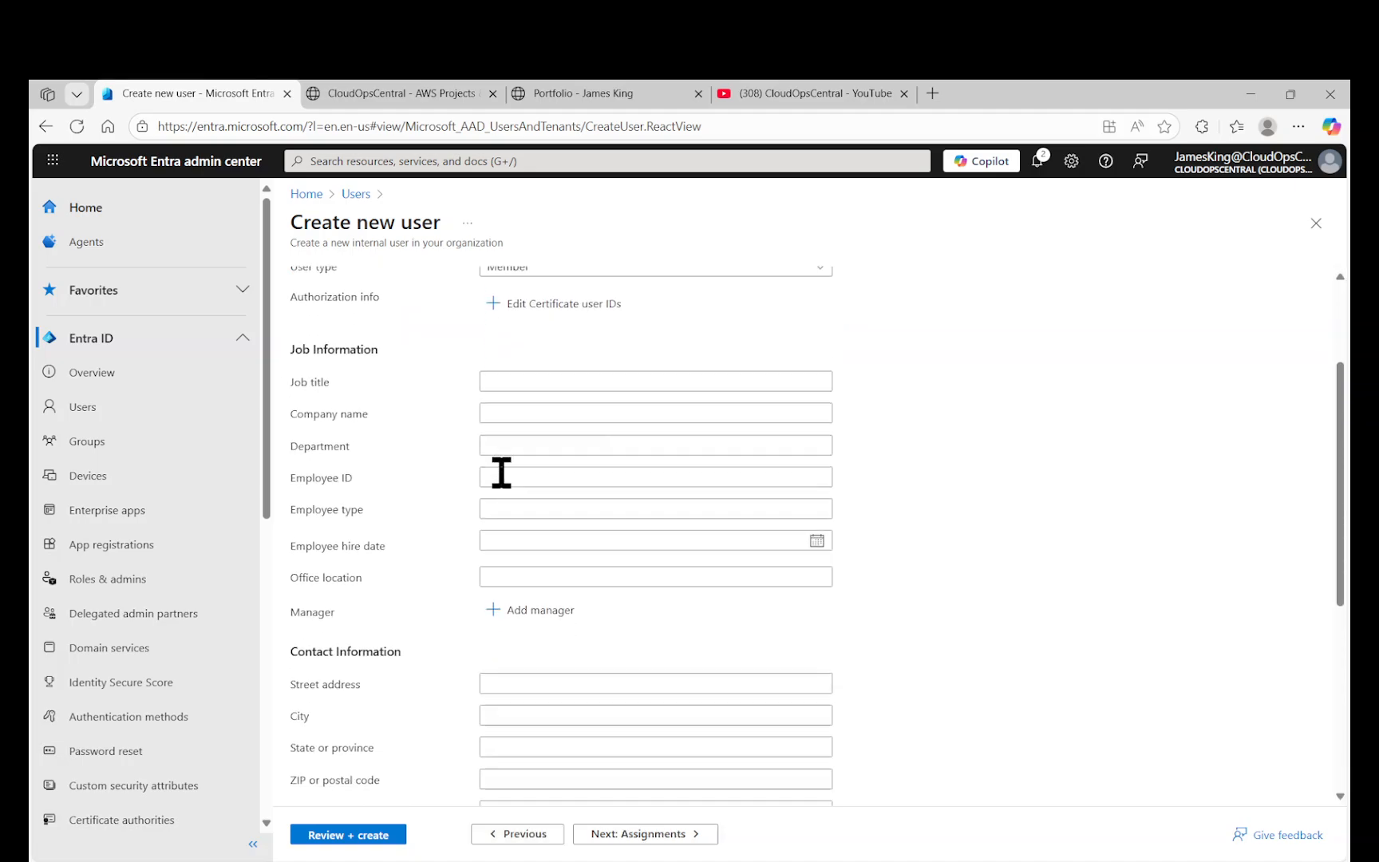
pyautogui.scroll(5, 501, 495)
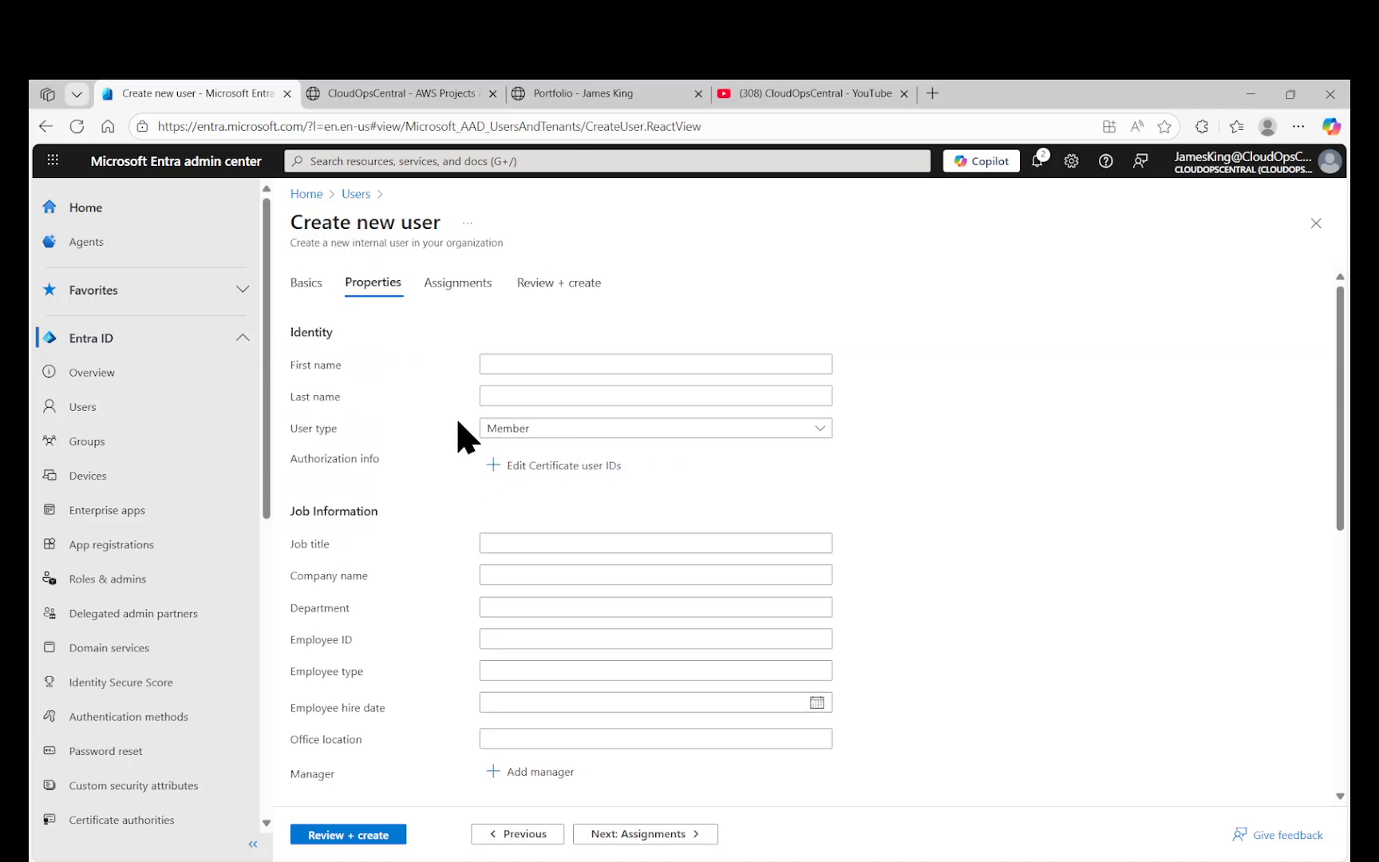
pyautogui.click(299, 286)
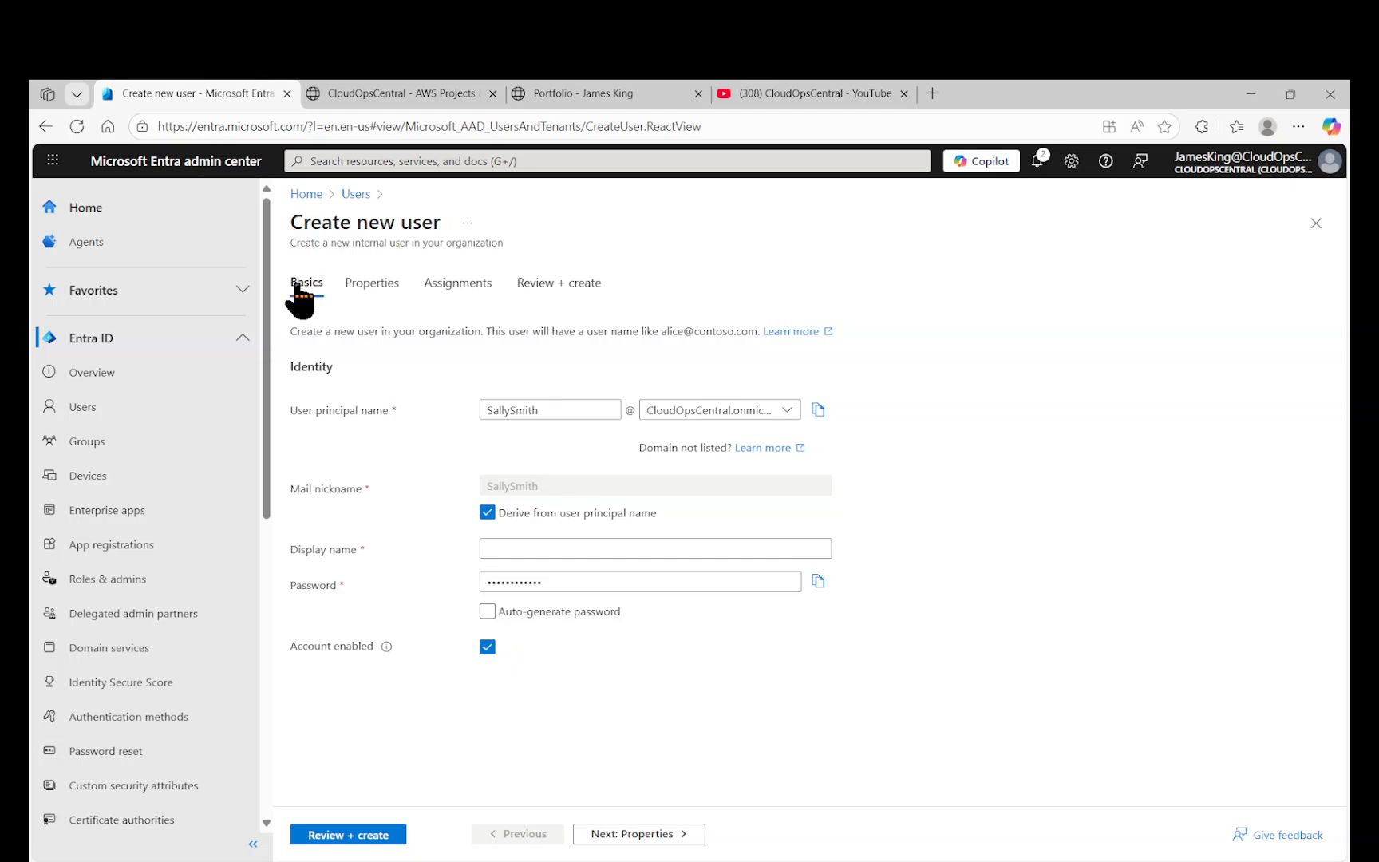
# Add the missing display name 'Sally Smith' and reopen the Review + create summary.
pyautogui.click(347, 834)
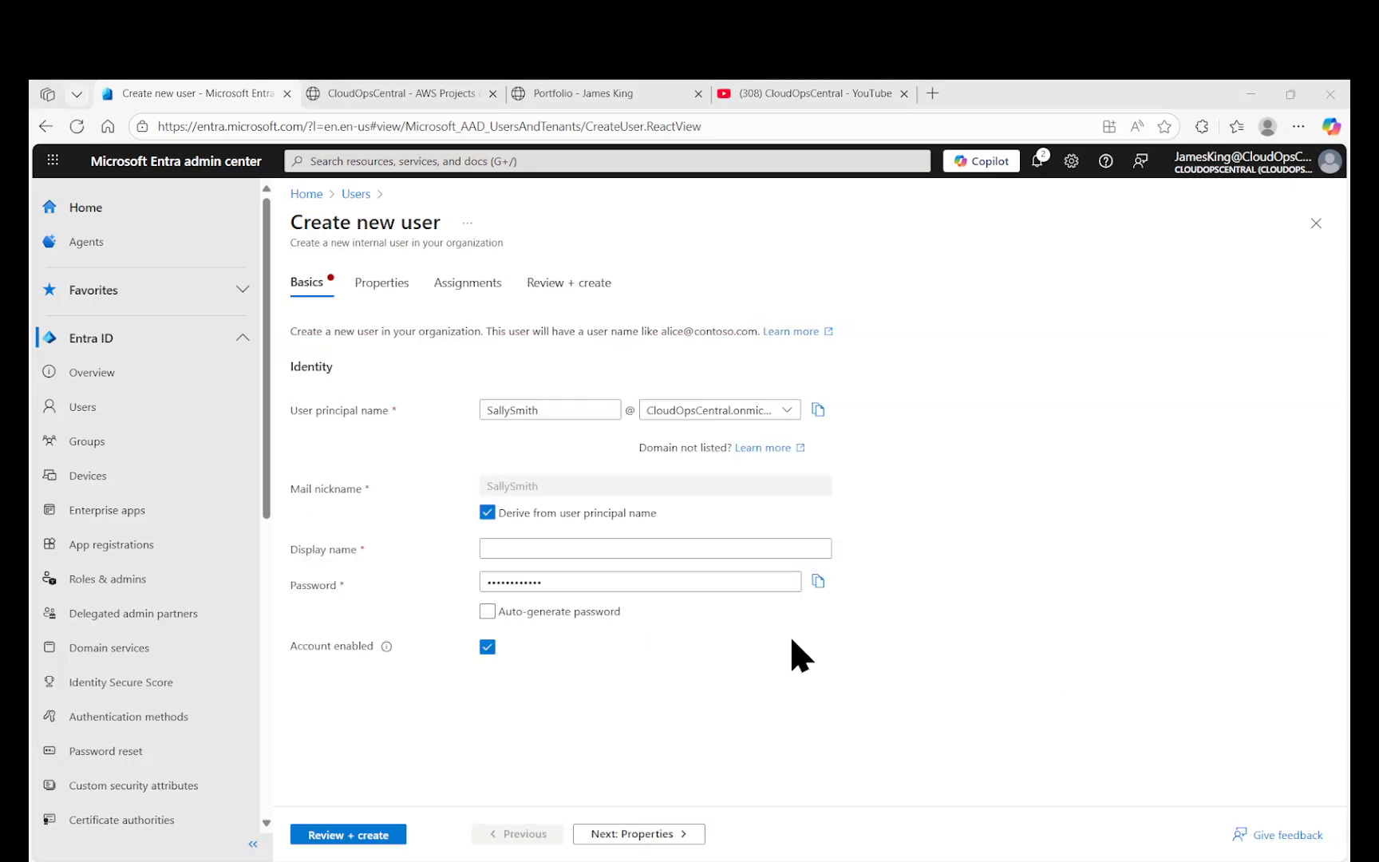
pyautogui.click(593, 556)
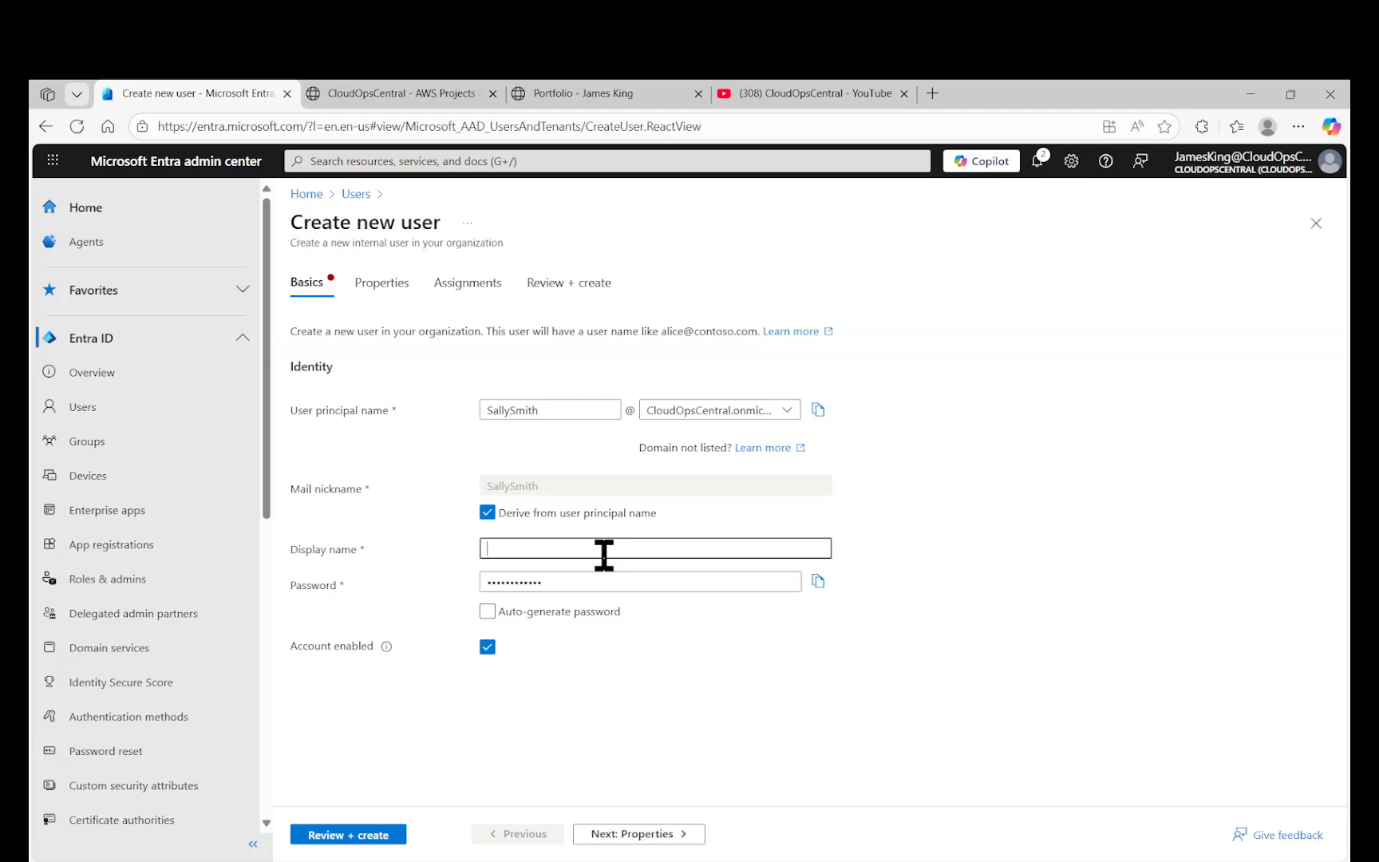
pyautogui.write('Sally Smit')
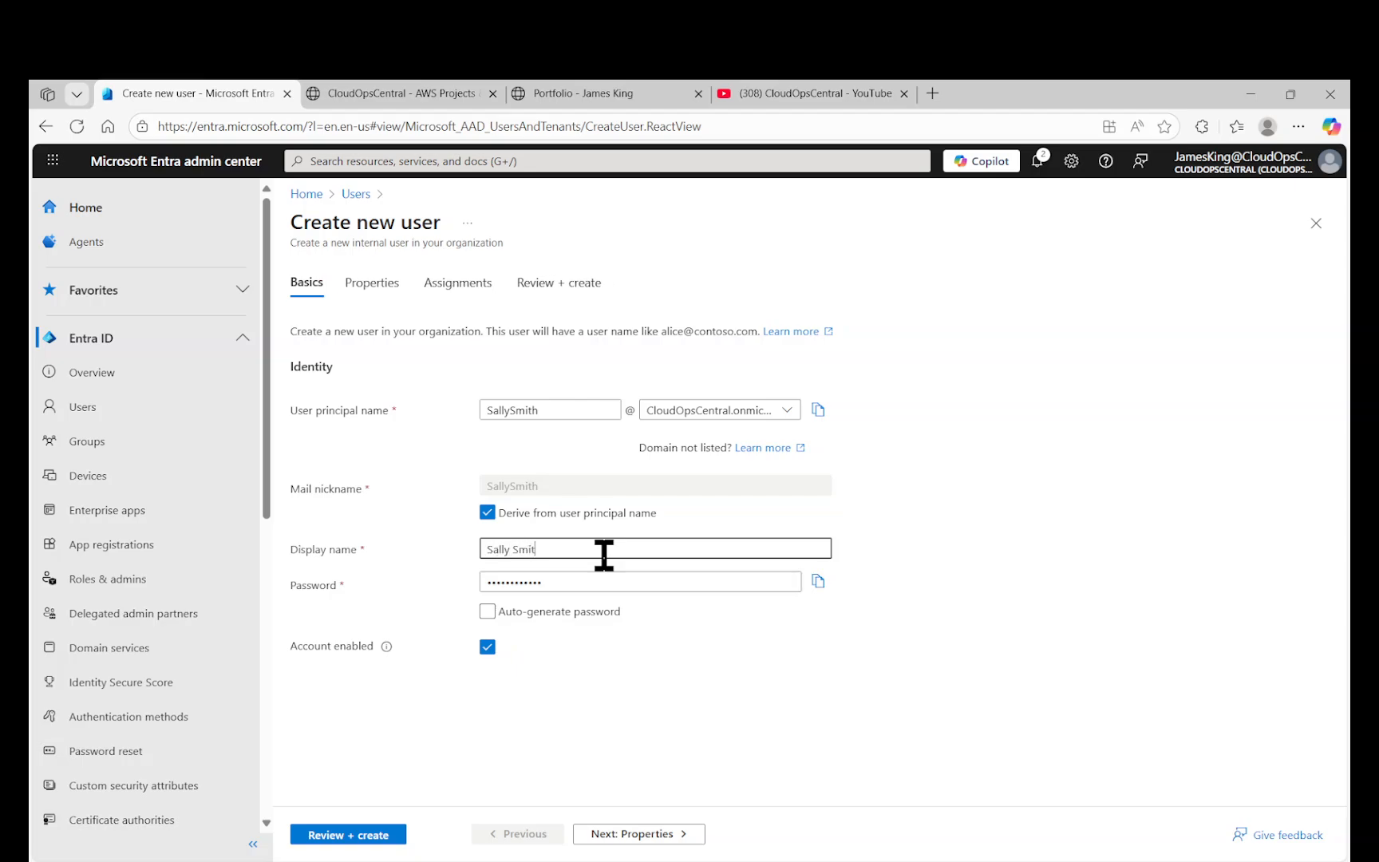
pyautogui.write('h')
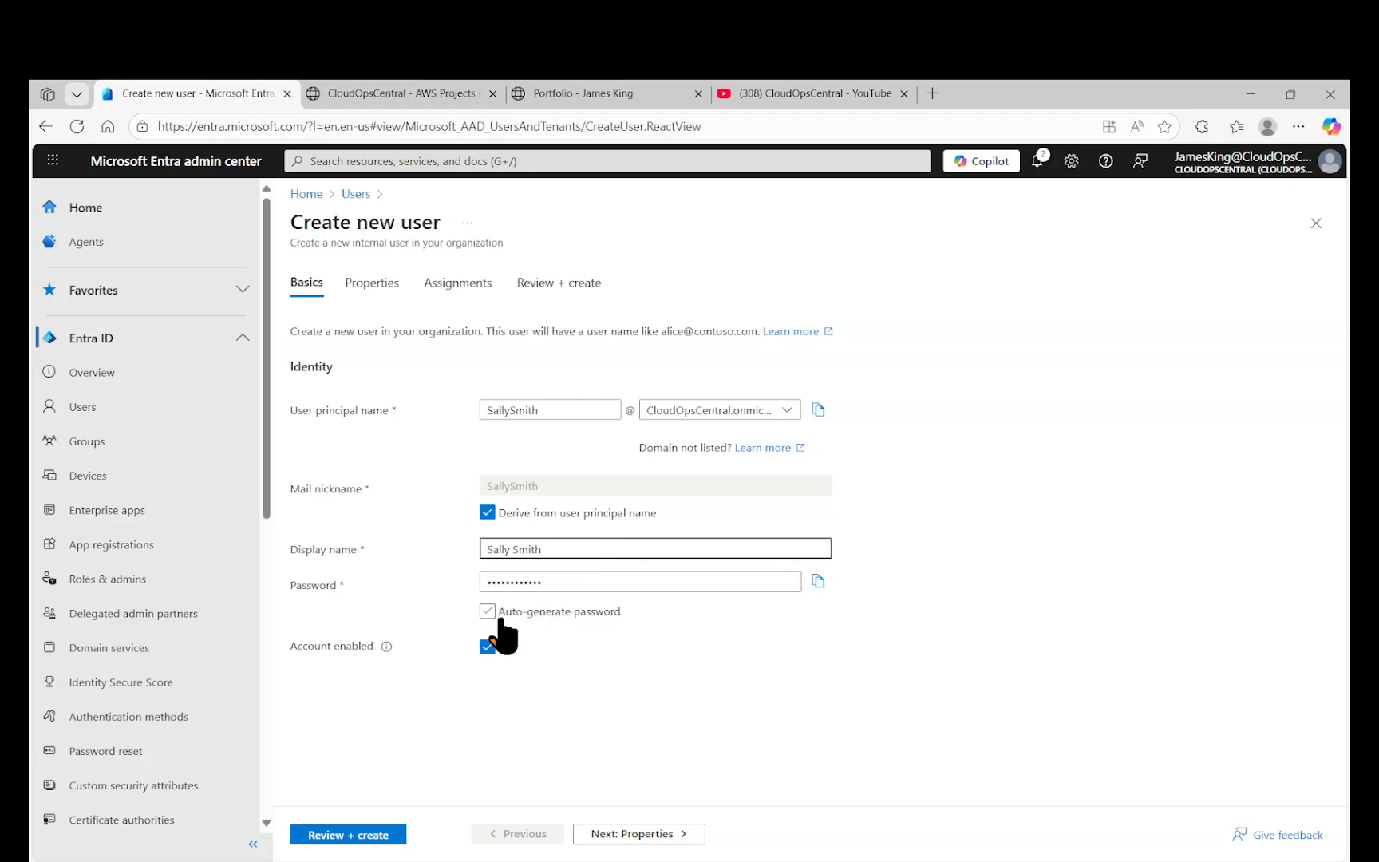
pyautogui.click(367, 834)
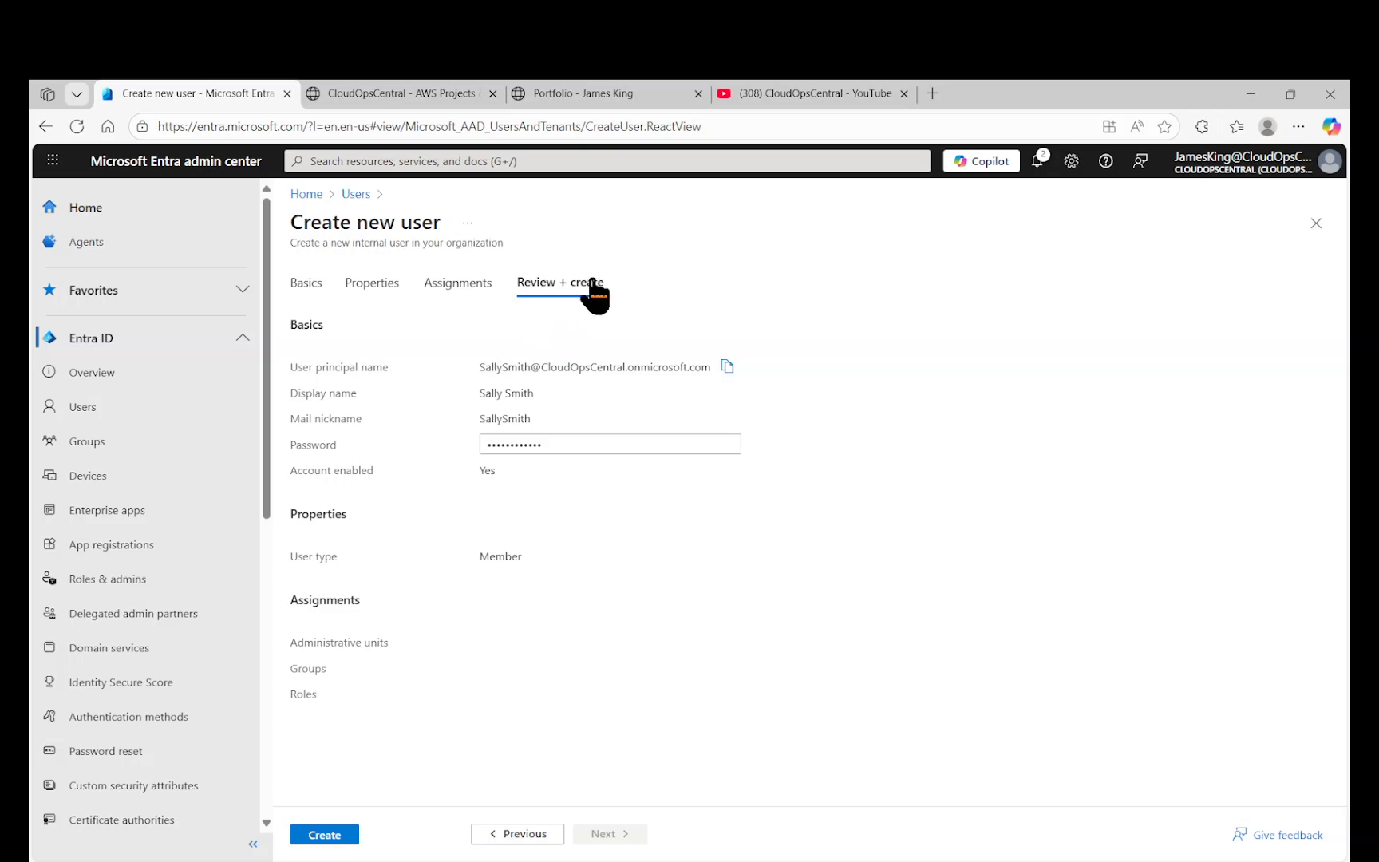
# Create the Sally Smith account, refresh the Users list, and dismiss the bulk download tip.
pyautogui.click(325, 835)
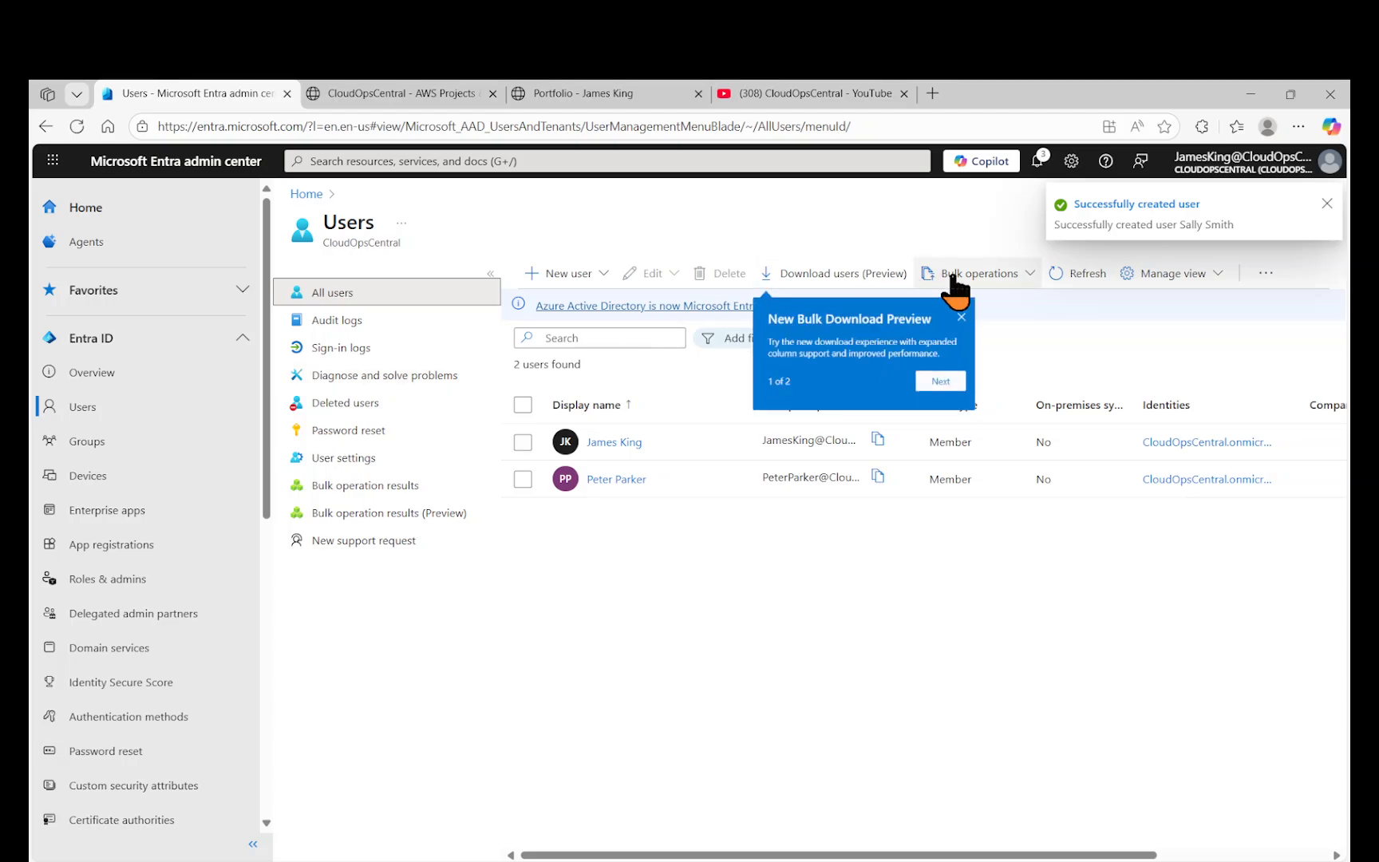
pyautogui.click(1057, 274)
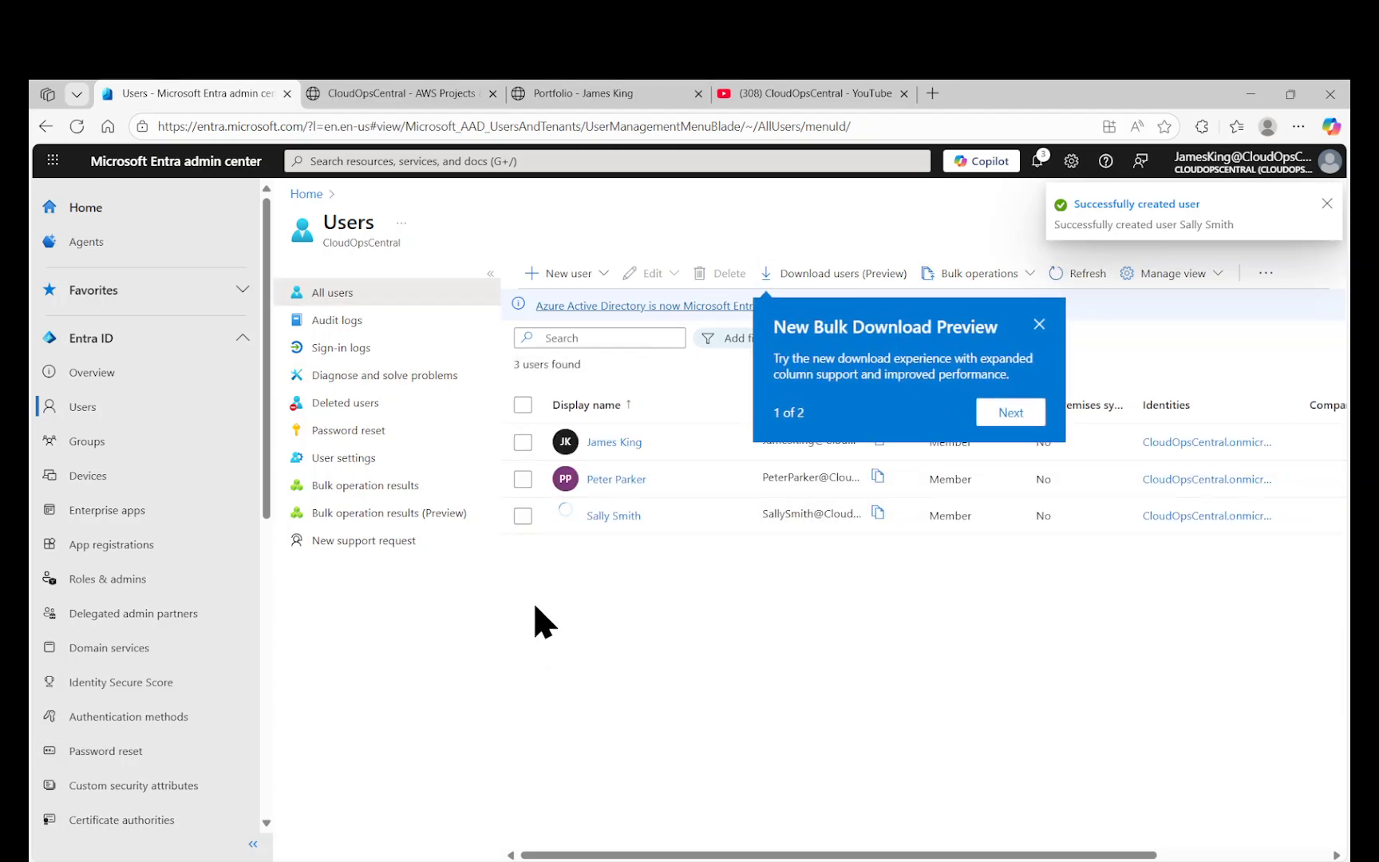
pyautogui.click(1038, 324)
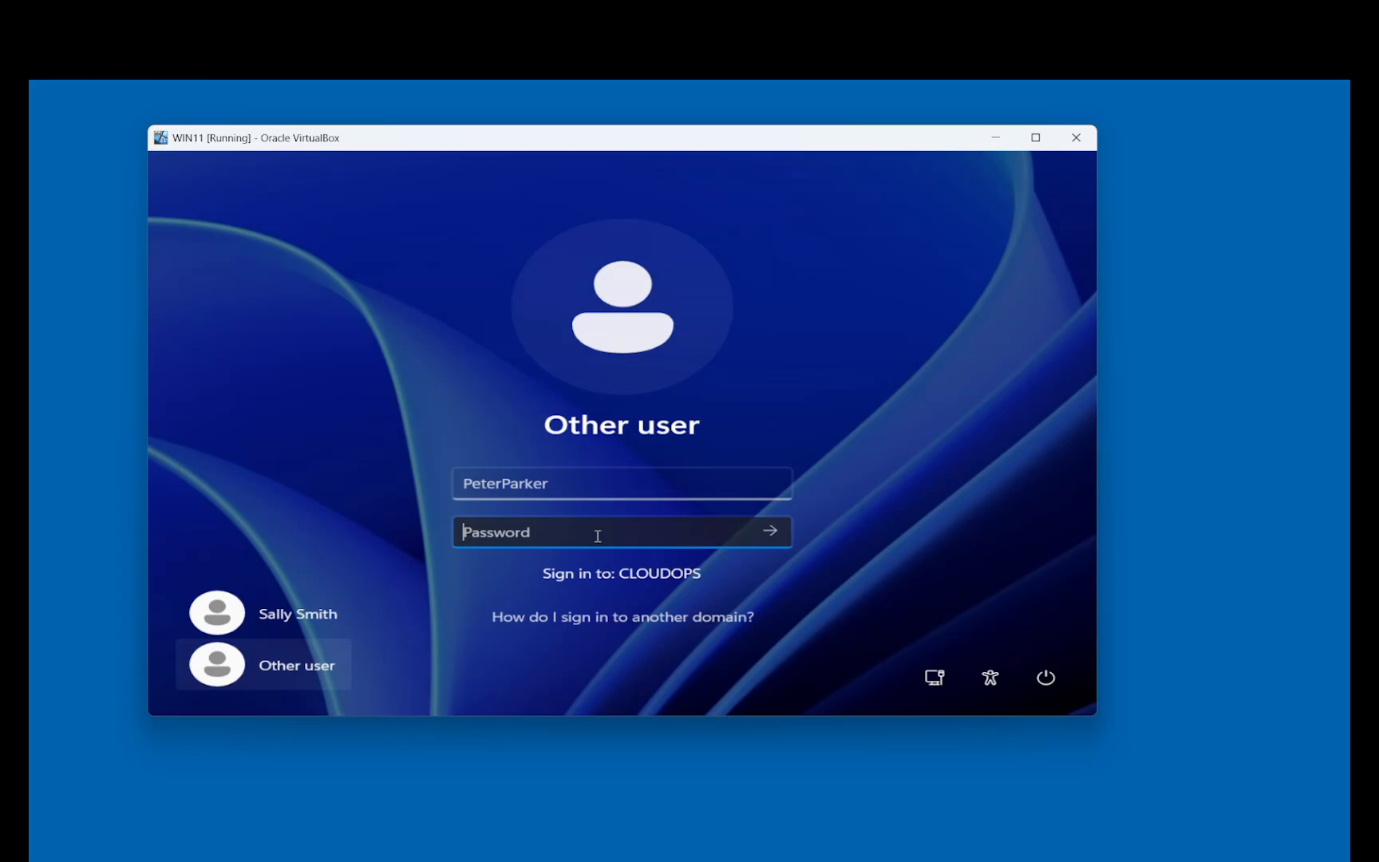
# Attempt the PeterParker sign-in on Windows 11 and dismiss the incorrect-password error.
pyautogui.write('************')
pyautogui.press('Return')
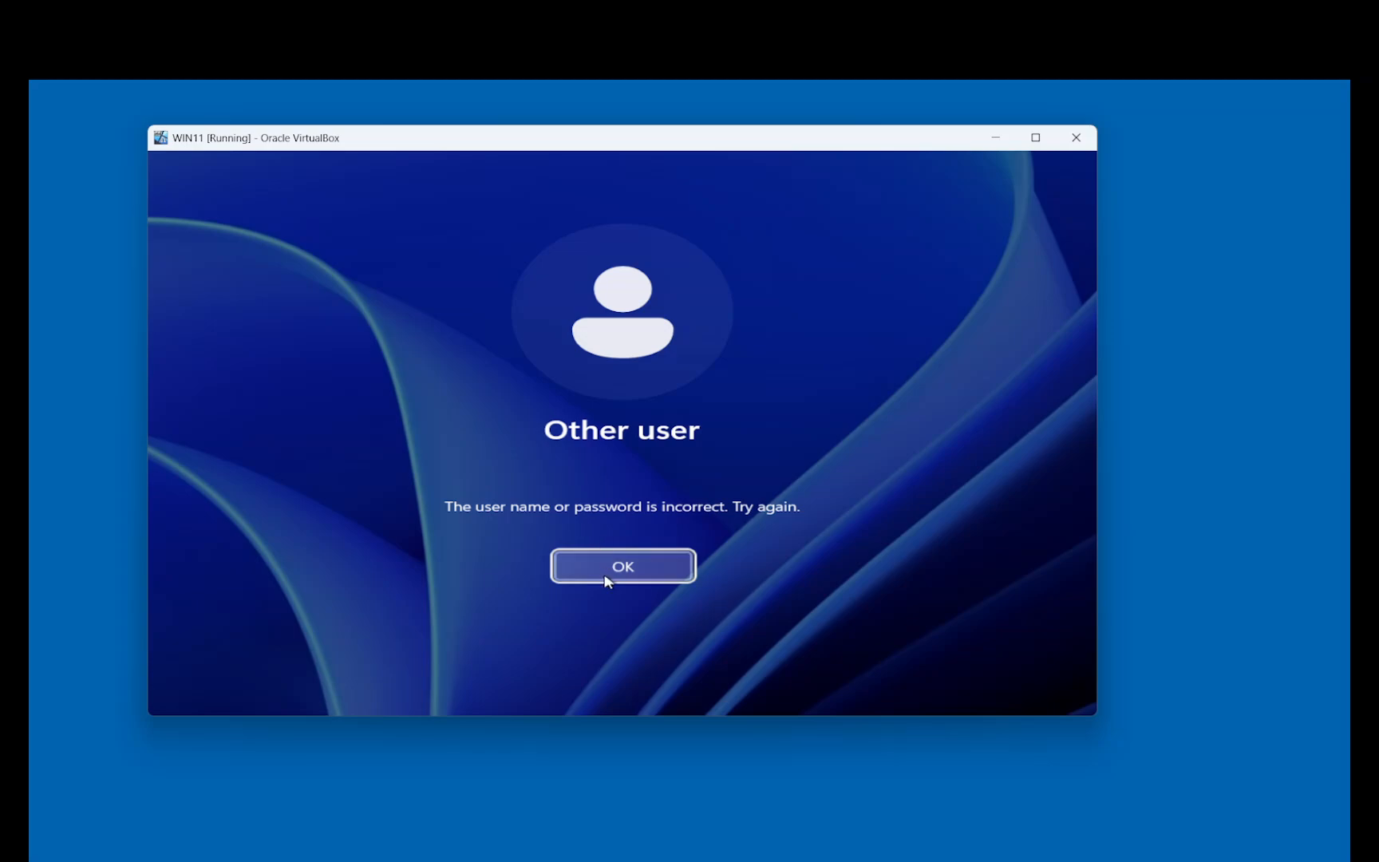
pyautogui.click(606, 576)
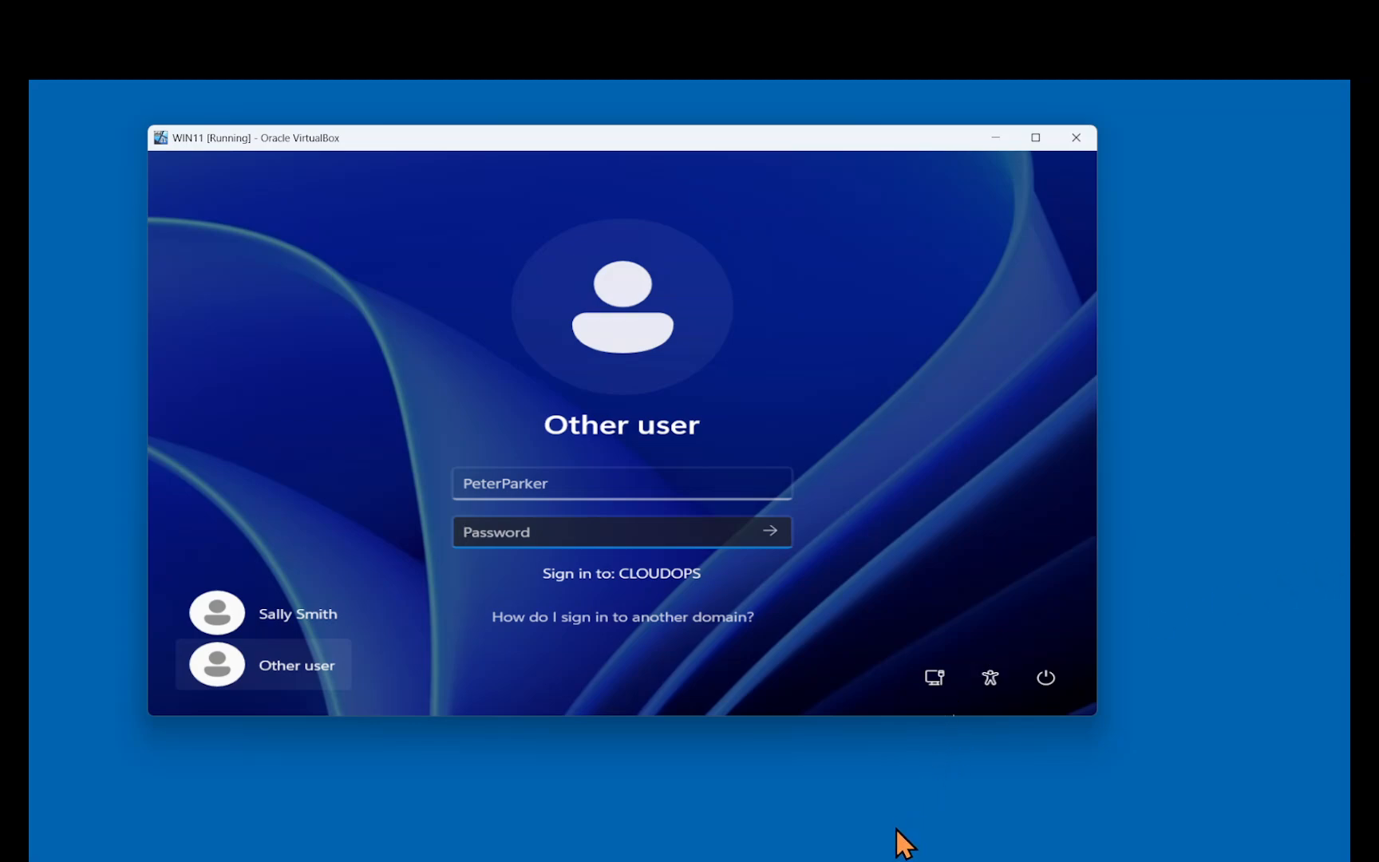
# Reset Peter Parker's password with change required at next logon and account unlocked, then acknowledge.
pyautogui.click(1001, 855)
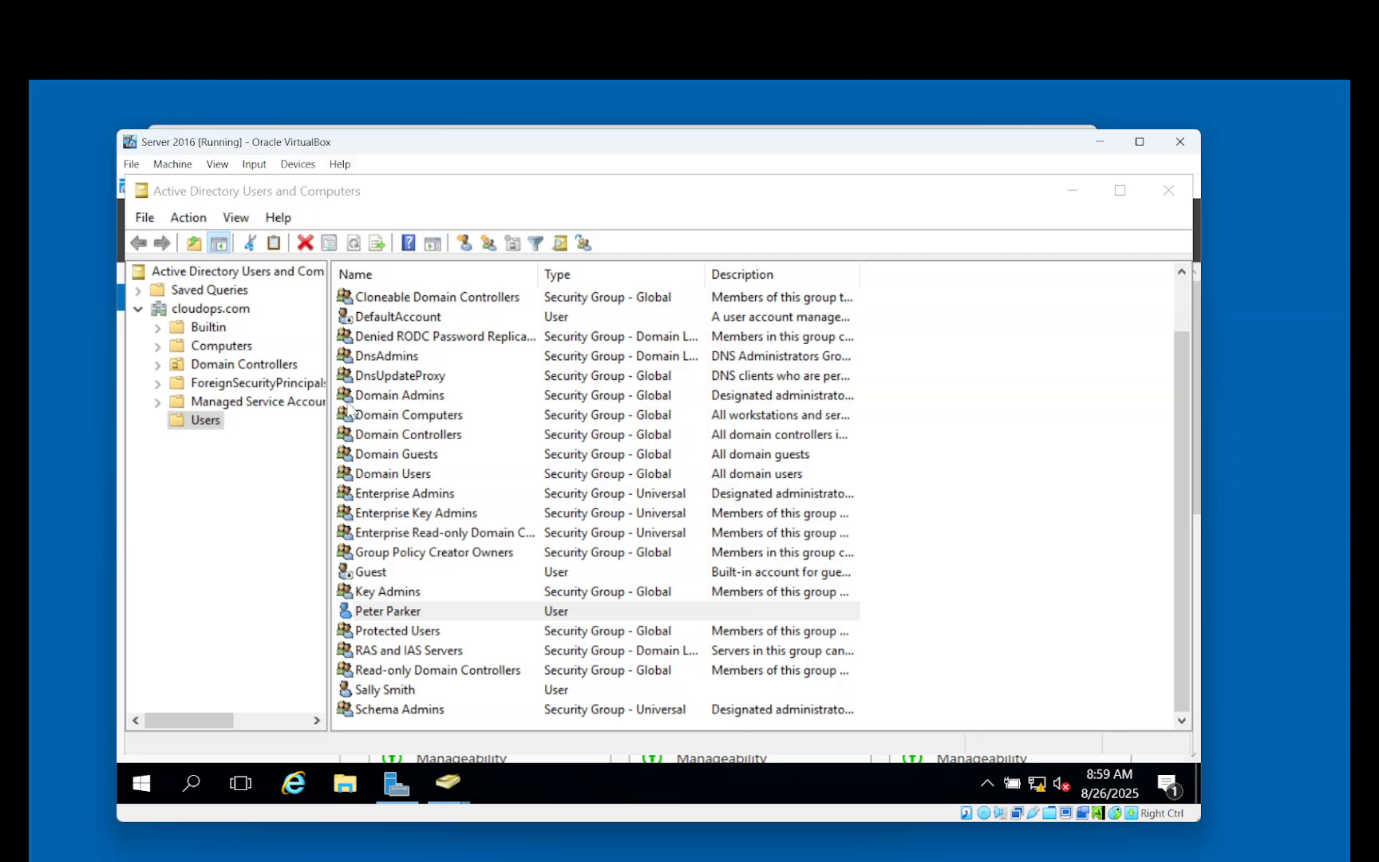
pyautogui.click(372, 612)
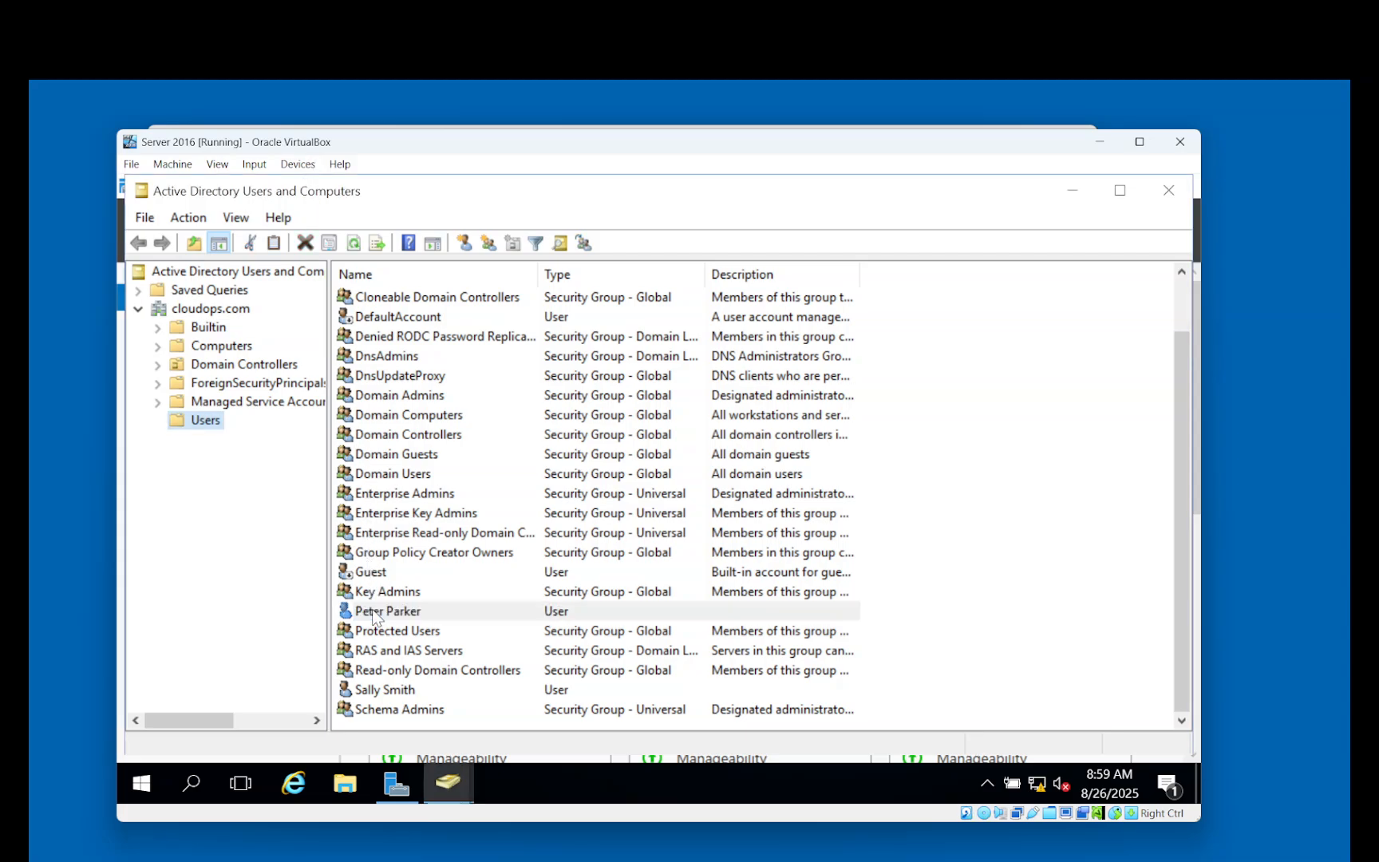
pyautogui.rightClick(373, 612)
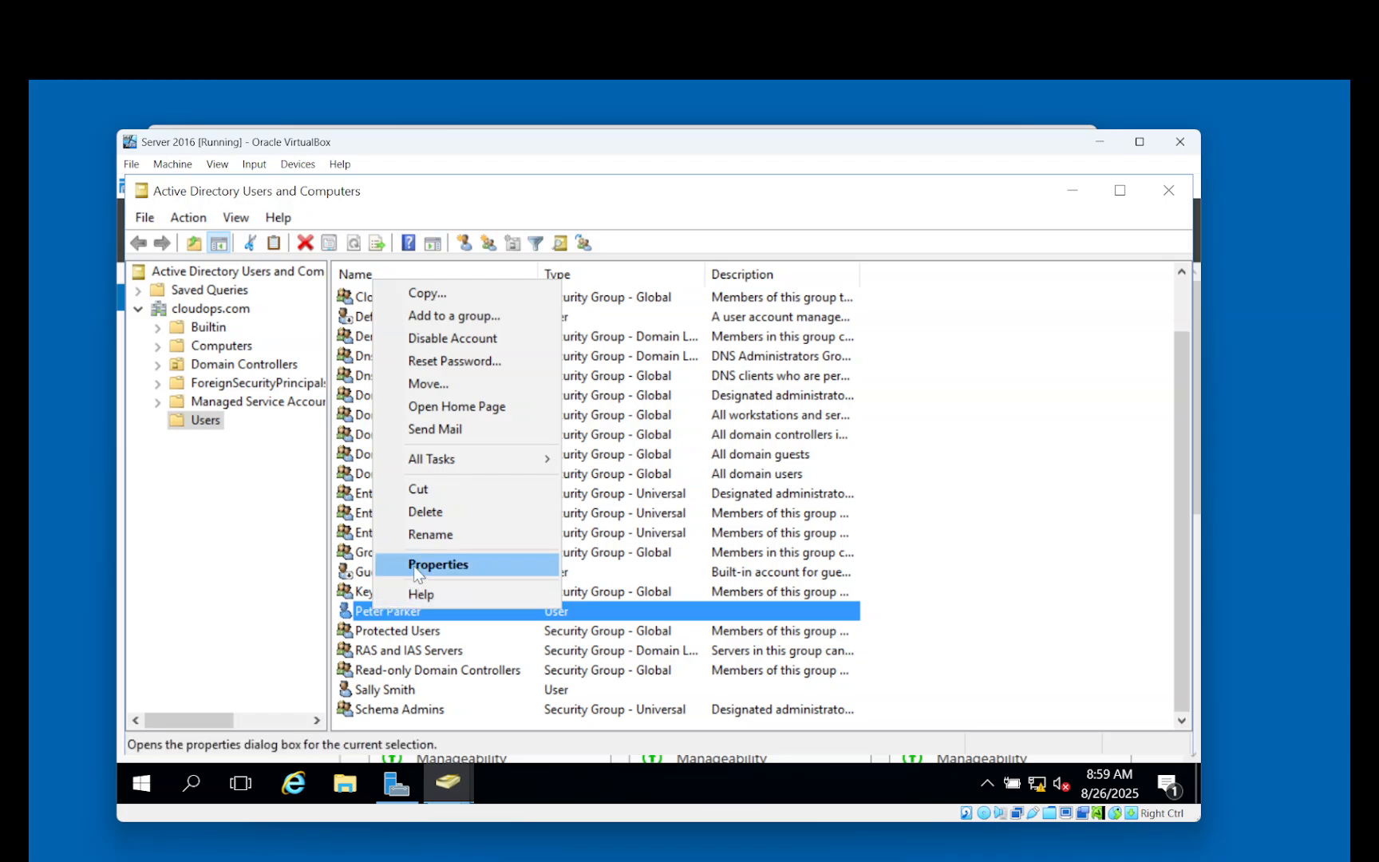
pyautogui.click(456, 366)
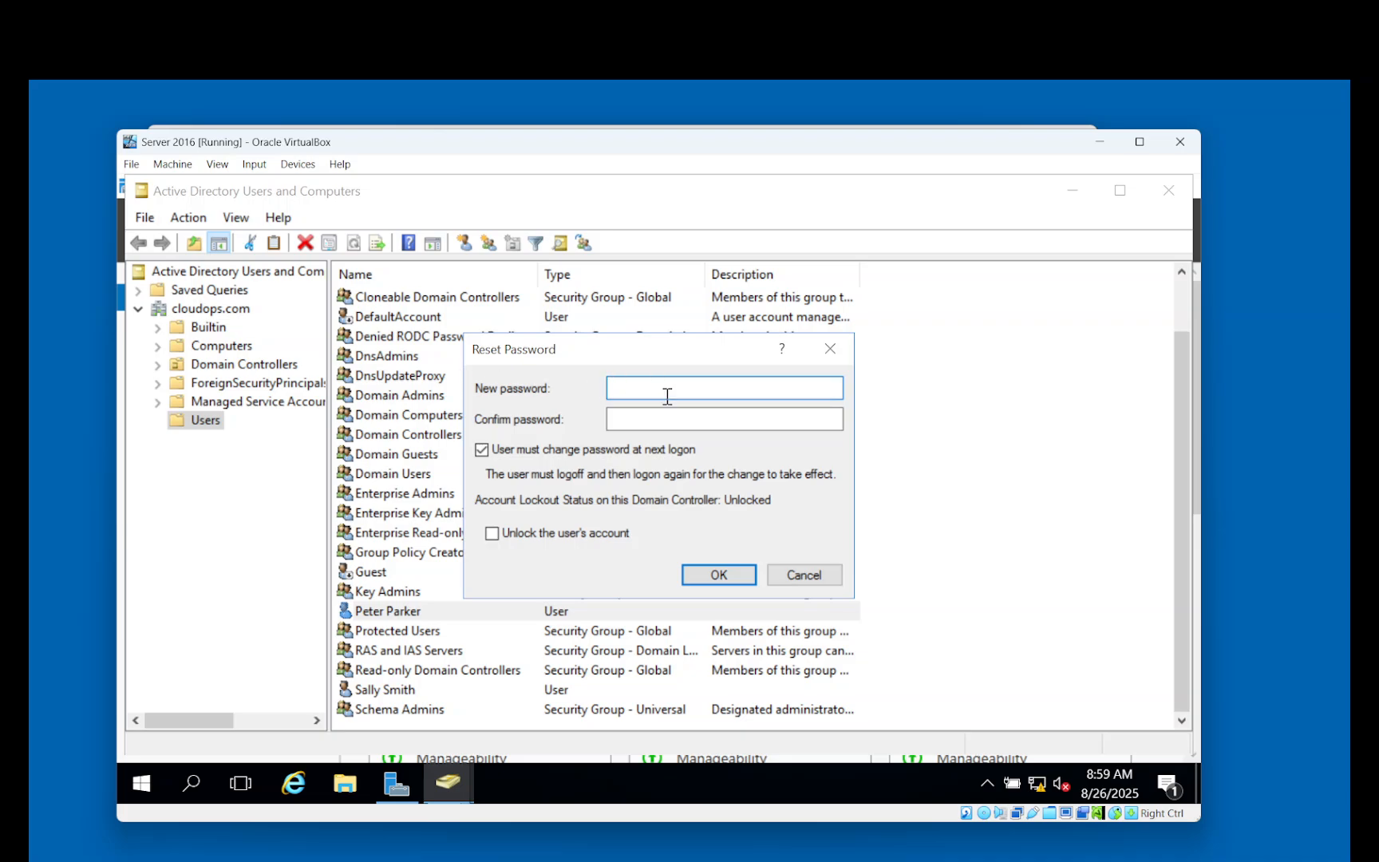
pyautogui.write('P@ssw0rd!123')
pyautogui.press('Tab')
pyautogui.write('P@ssw0rd')
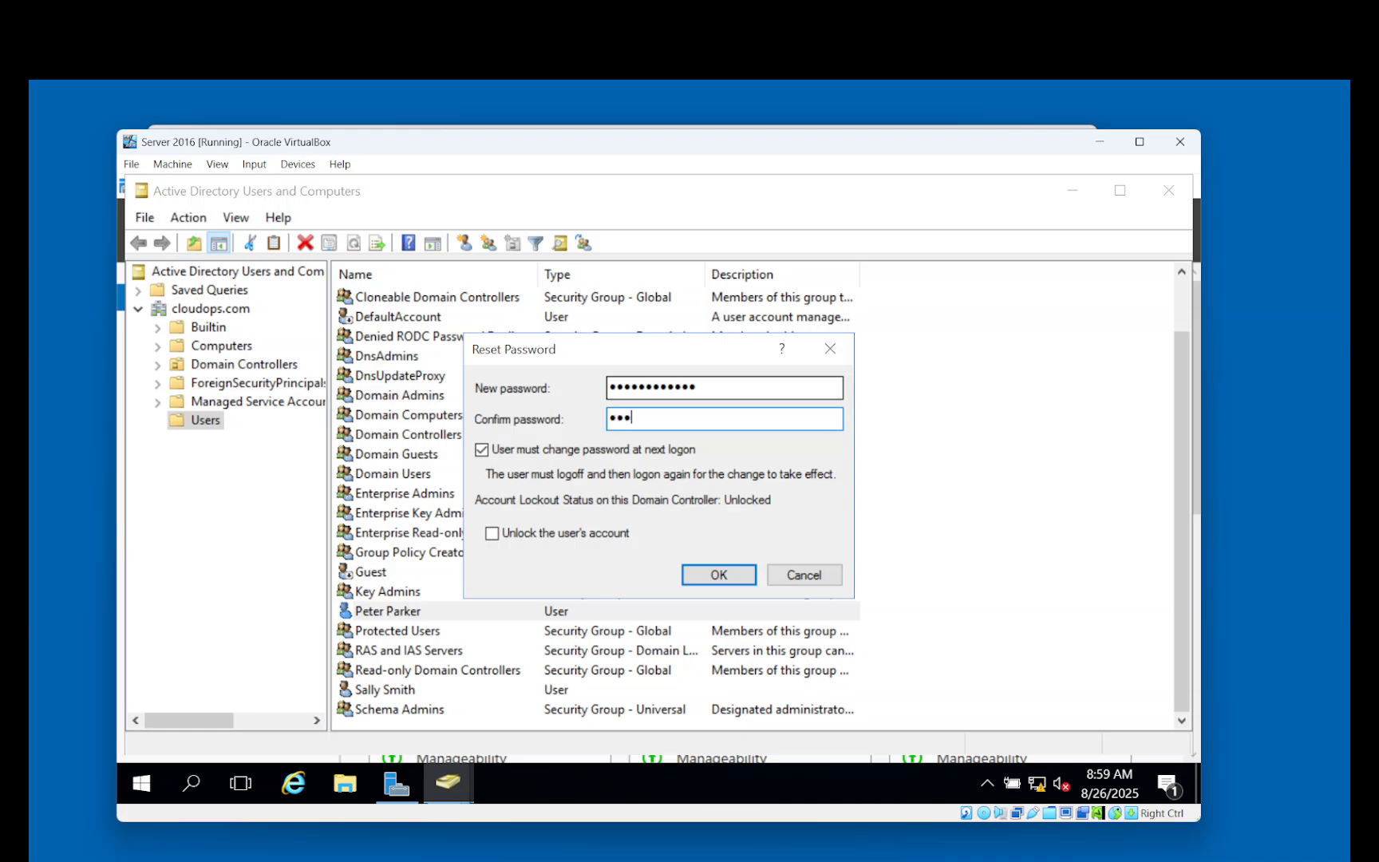
pyautogui.write('!123')
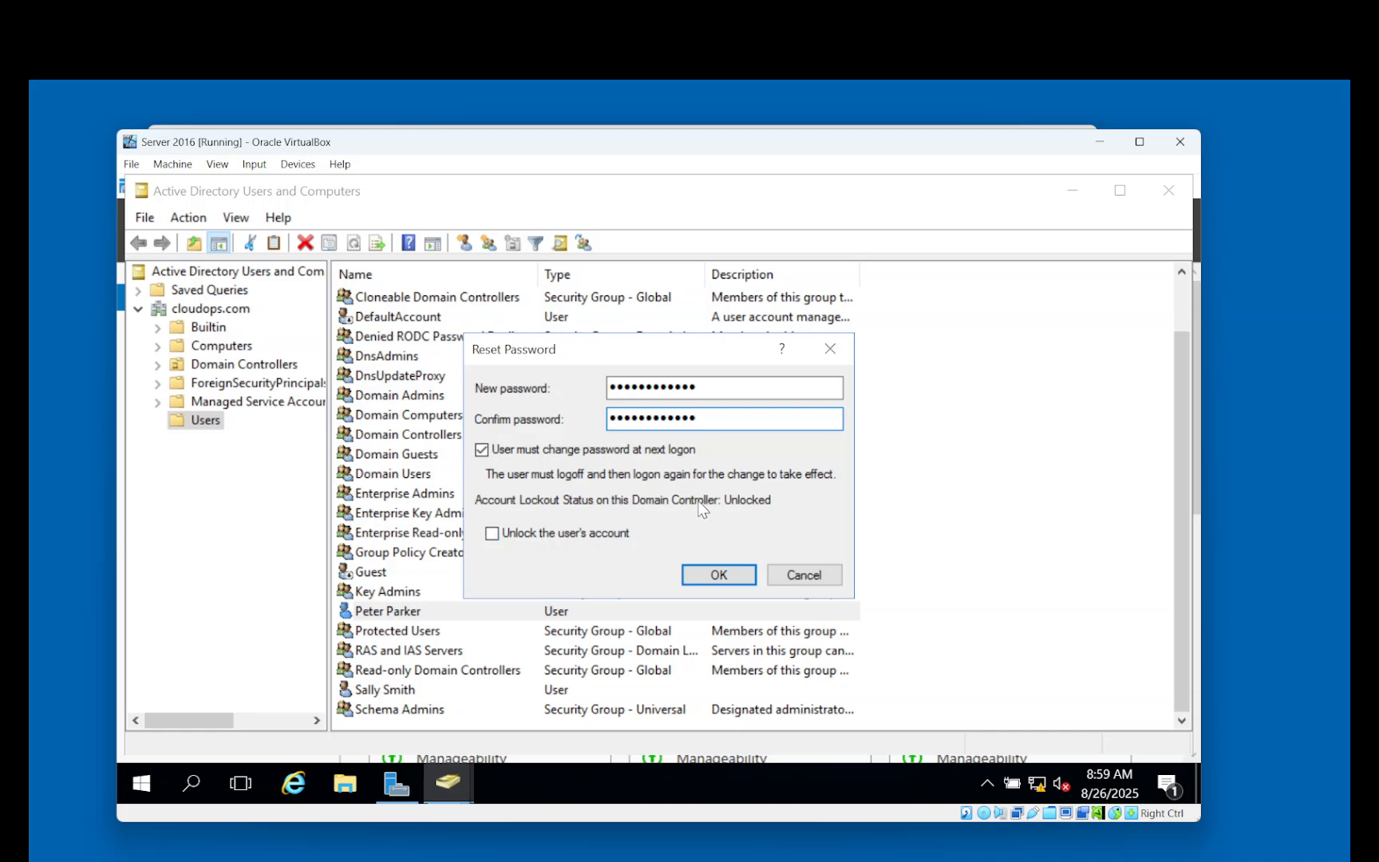
pyautogui.click(497, 535)
pyautogui.click(718, 575)
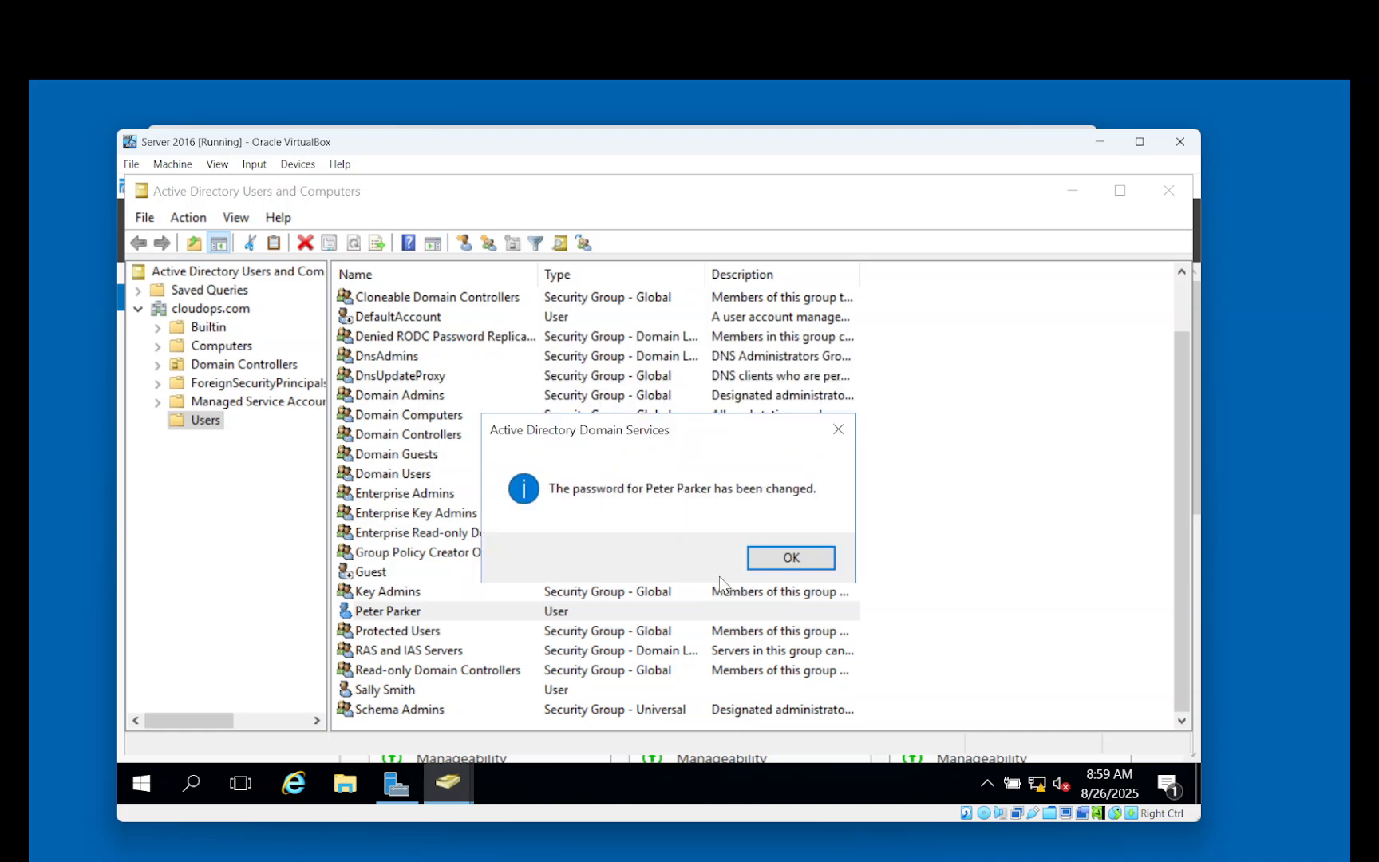
pyautogui.click(792, 558)
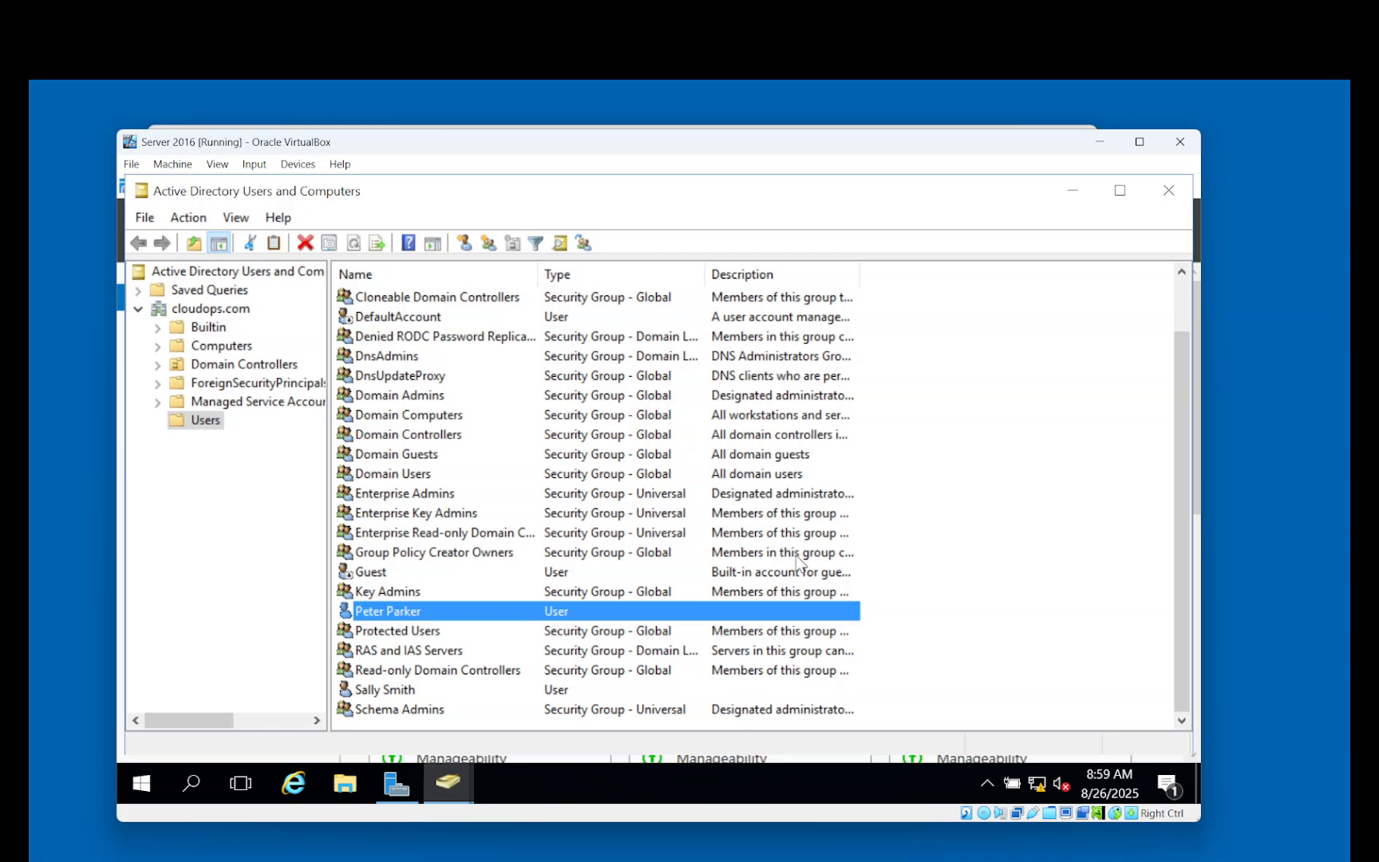
pyautogui.click(766, 788)
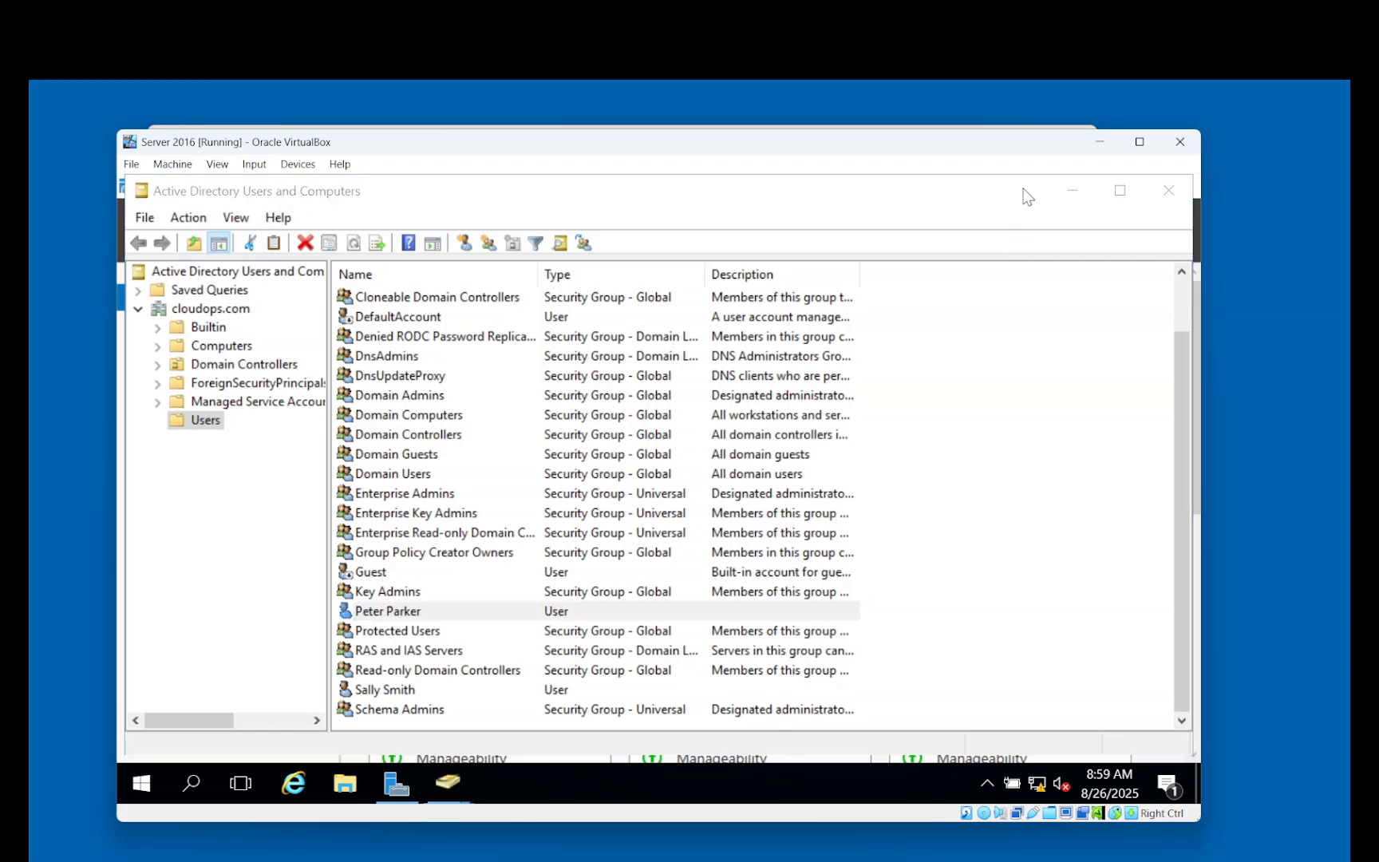
# On Windows 11, choose Other user and enter PeterParker, then return to the server VM.
pyautogui.click(1104, 140)
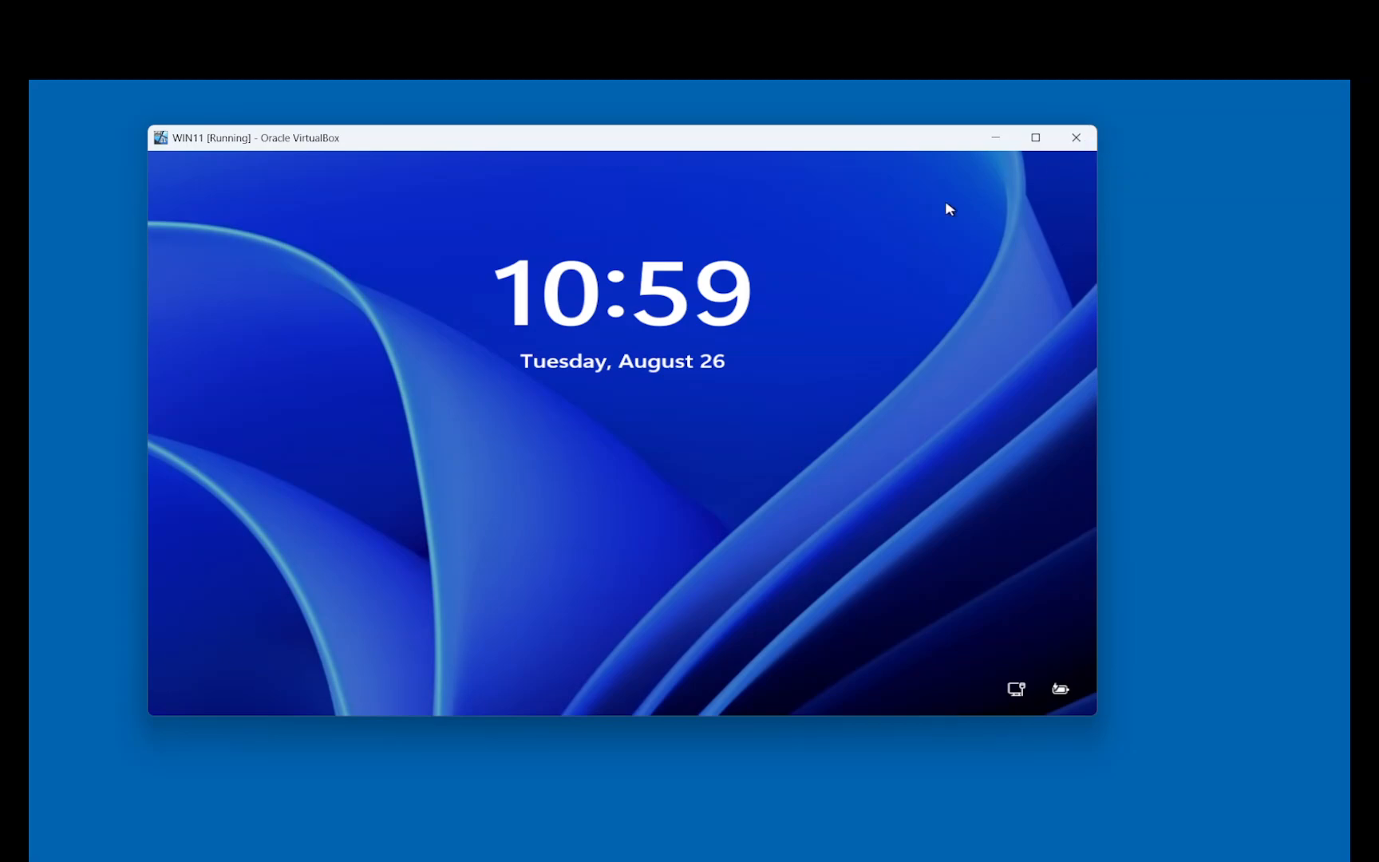
pyautogui.click(605, 360)
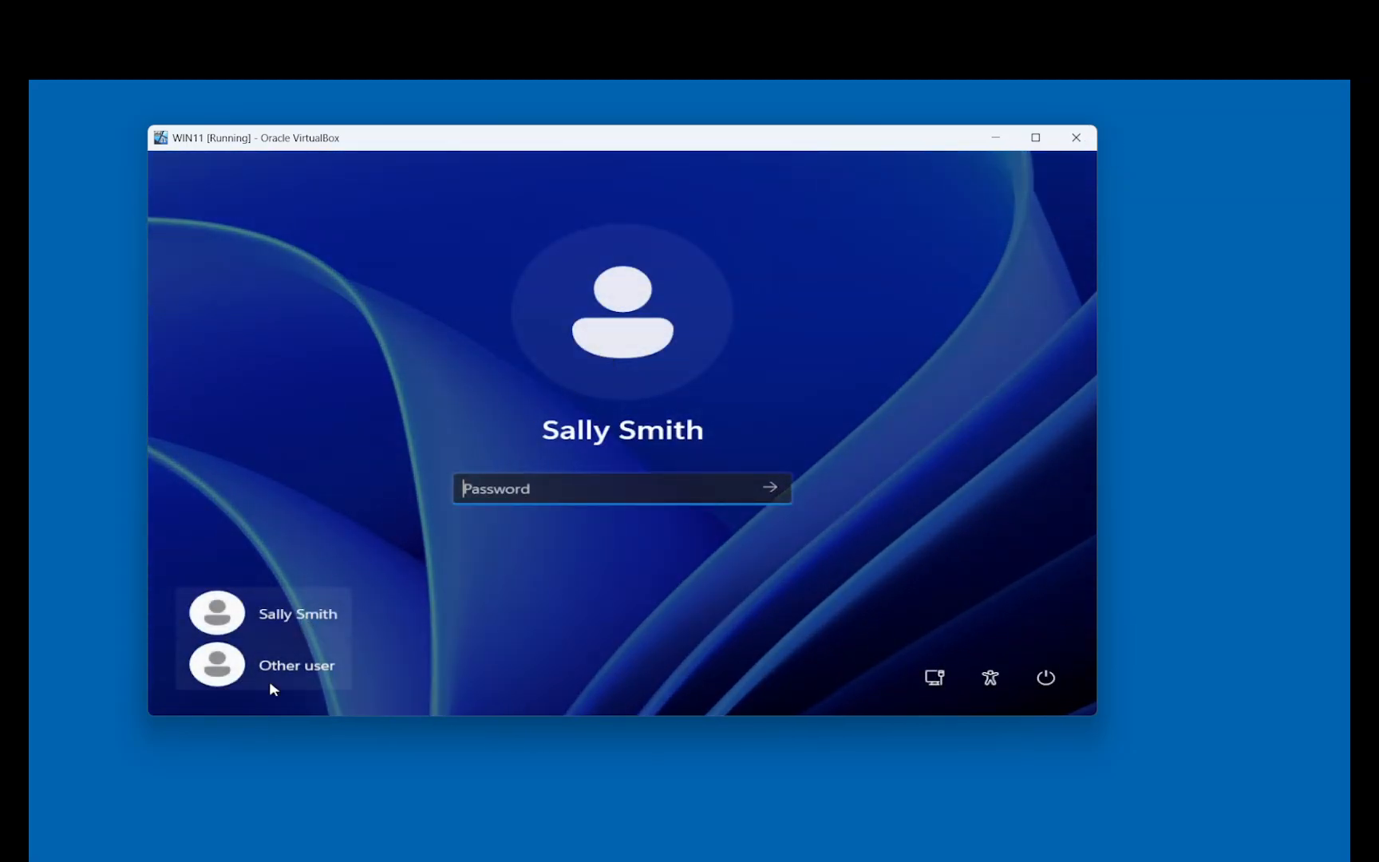
pyautogui.click(275, 668)
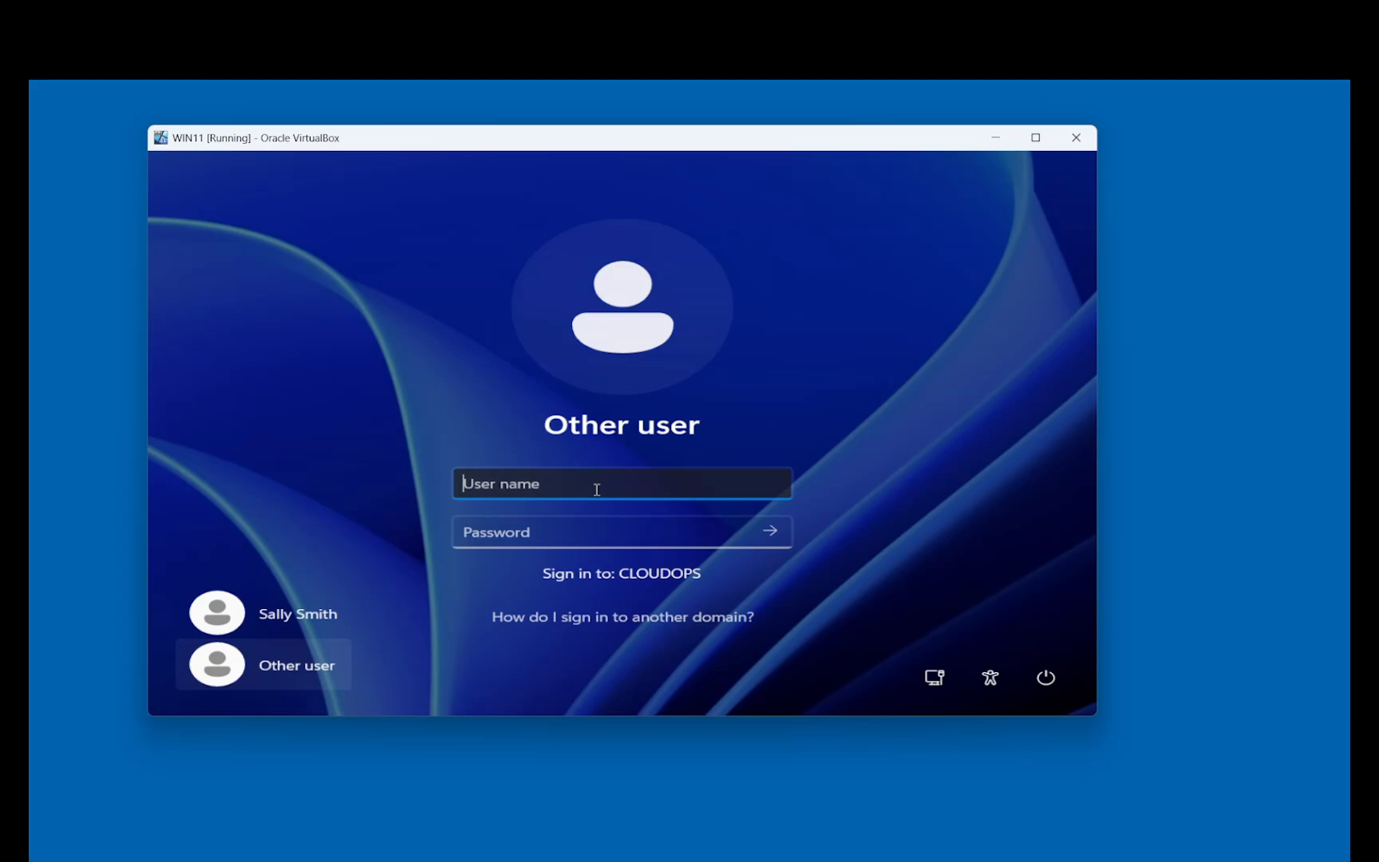
pyautogui.write('PeterParker')
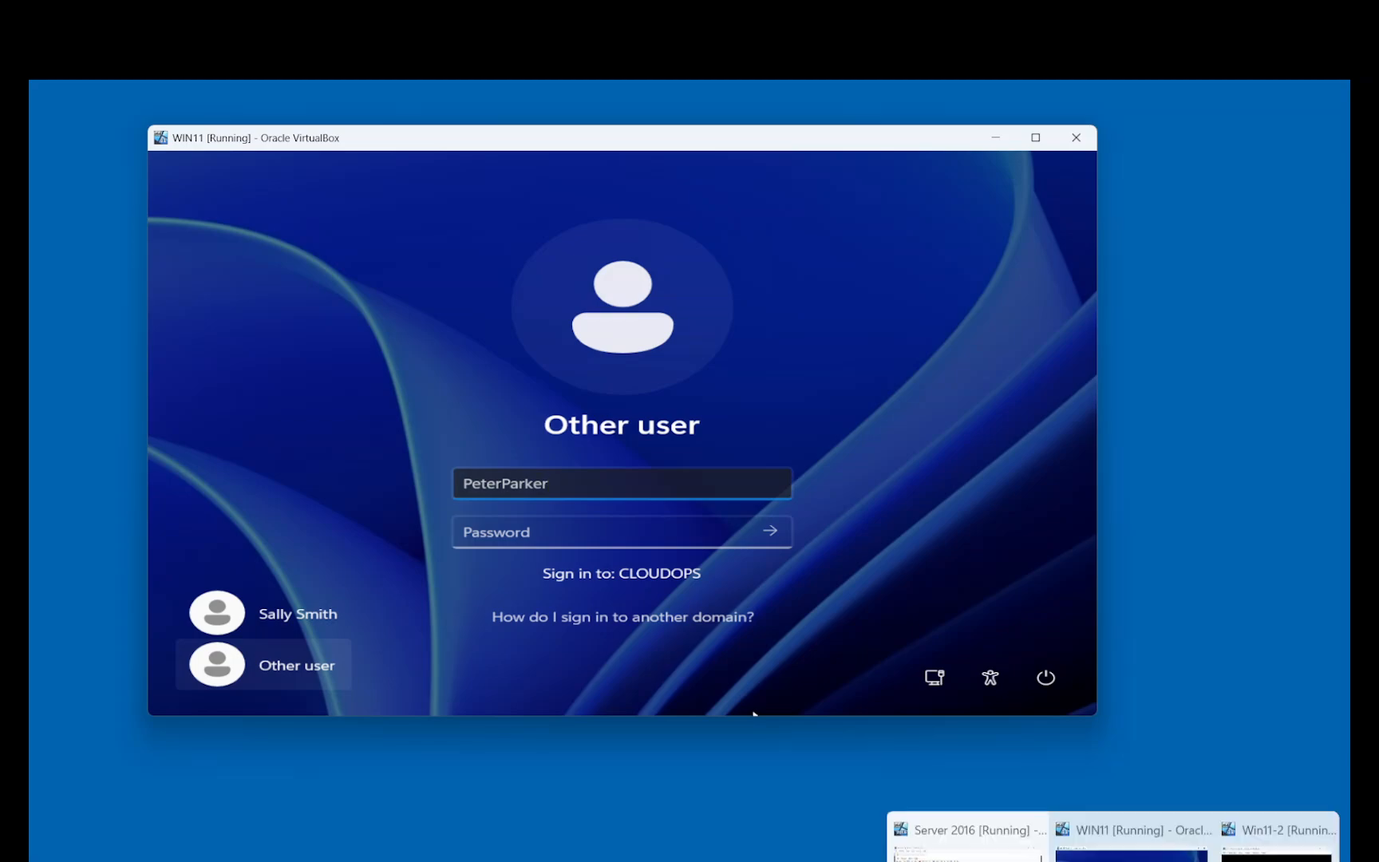
pyautogui.click(950, 829)
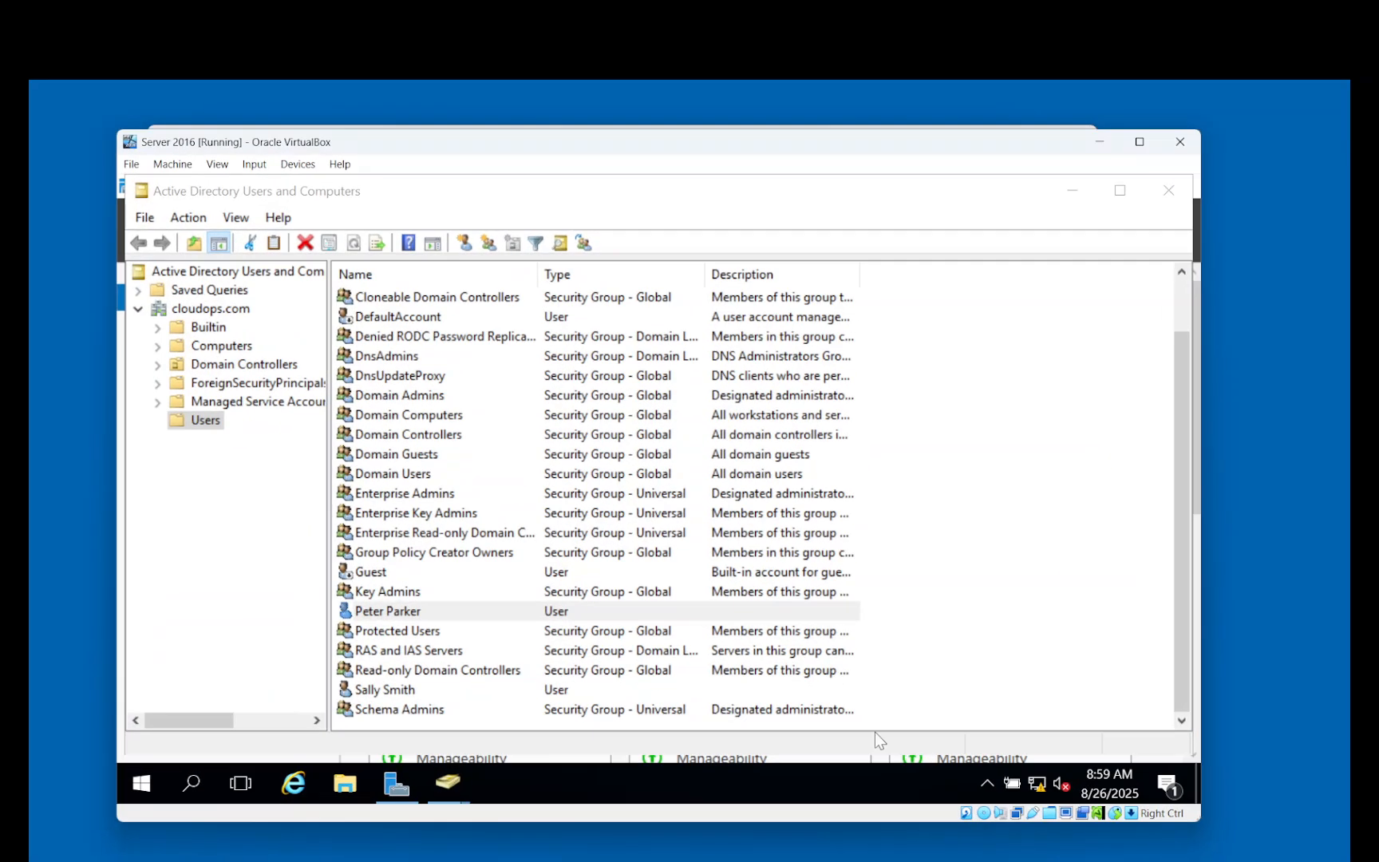
# Open Peter Parker's Properties to view his Account tab settings.
pyautogui.doubleClick(427, 620)
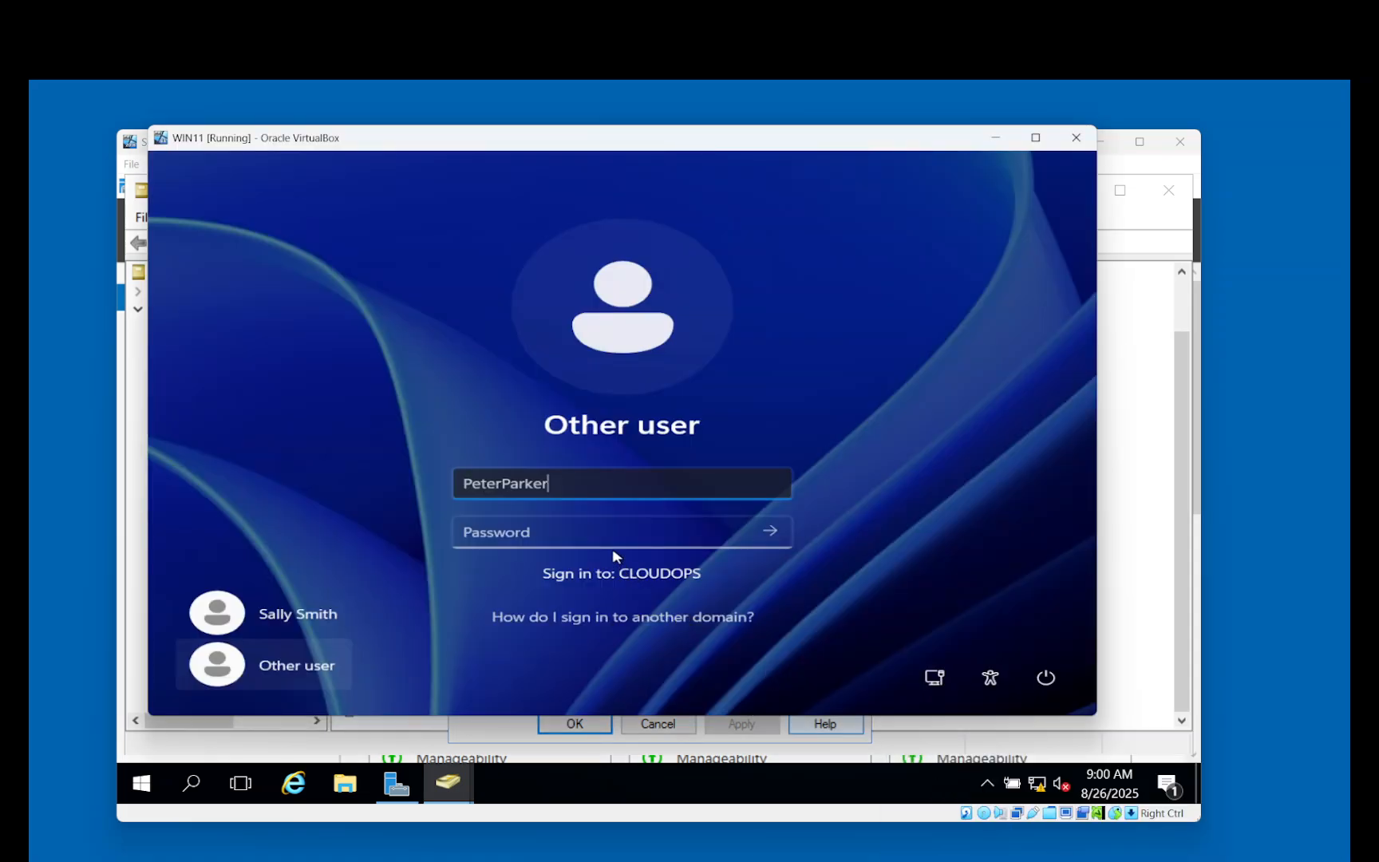
# Sign in to Windows 11 as PeterParker using the reset password.
pyautogui.click(605, 533)
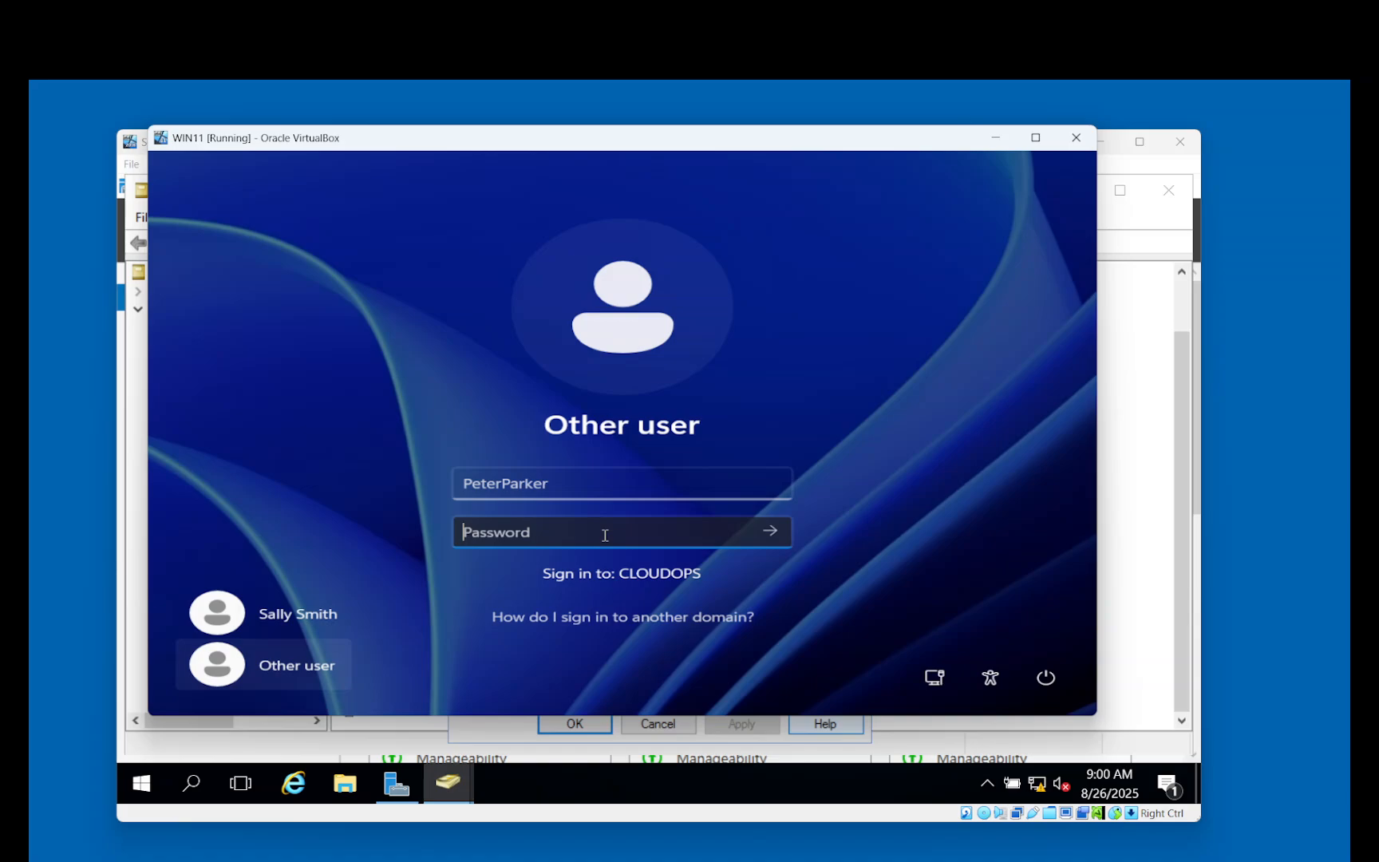
pyautogui.write('************')
pyautogui.press('Return')
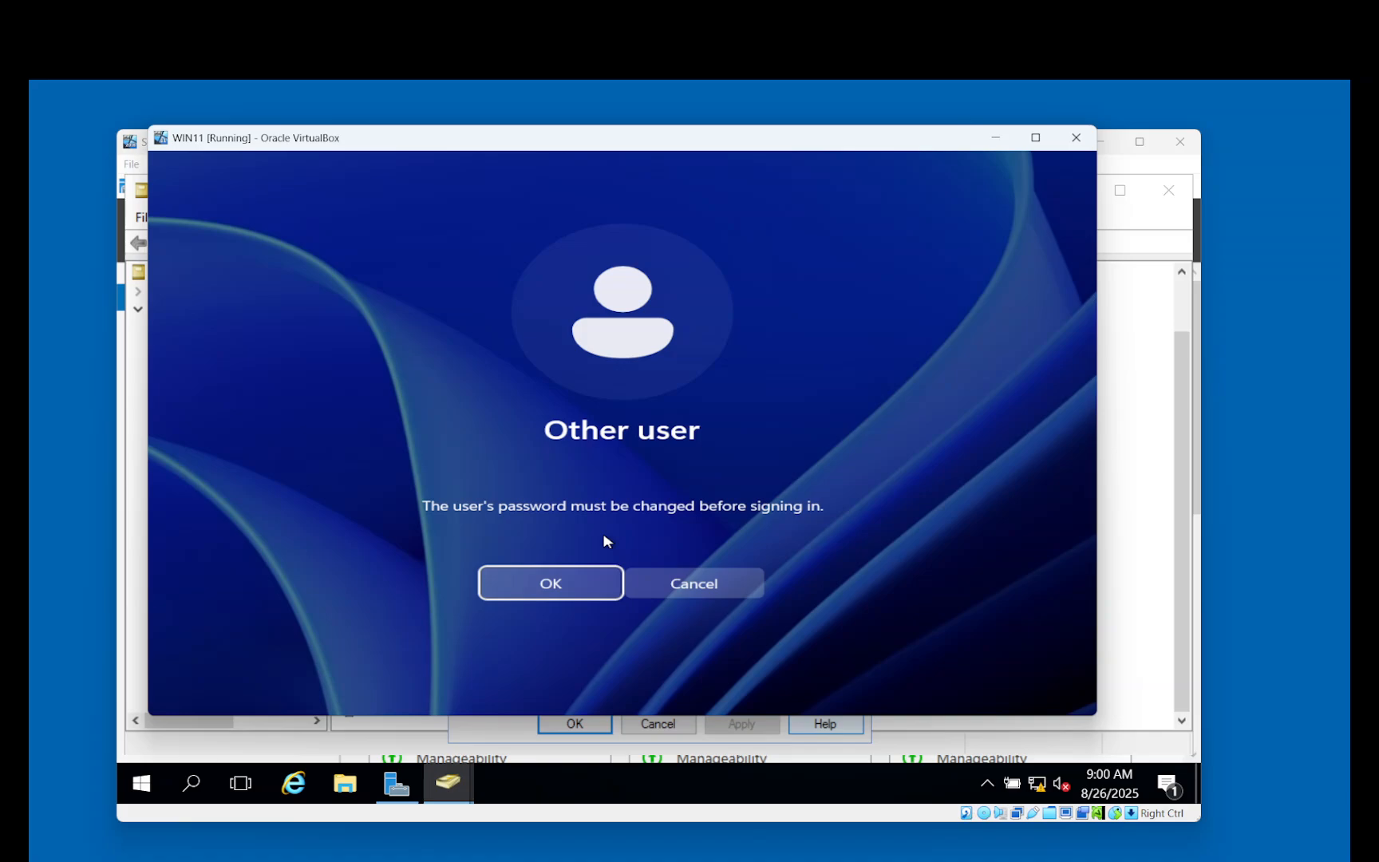
# Accept the required password change, enter and confirm a new password, then minimize the Windows 11 VM.
pyautogui.click(556, 578)
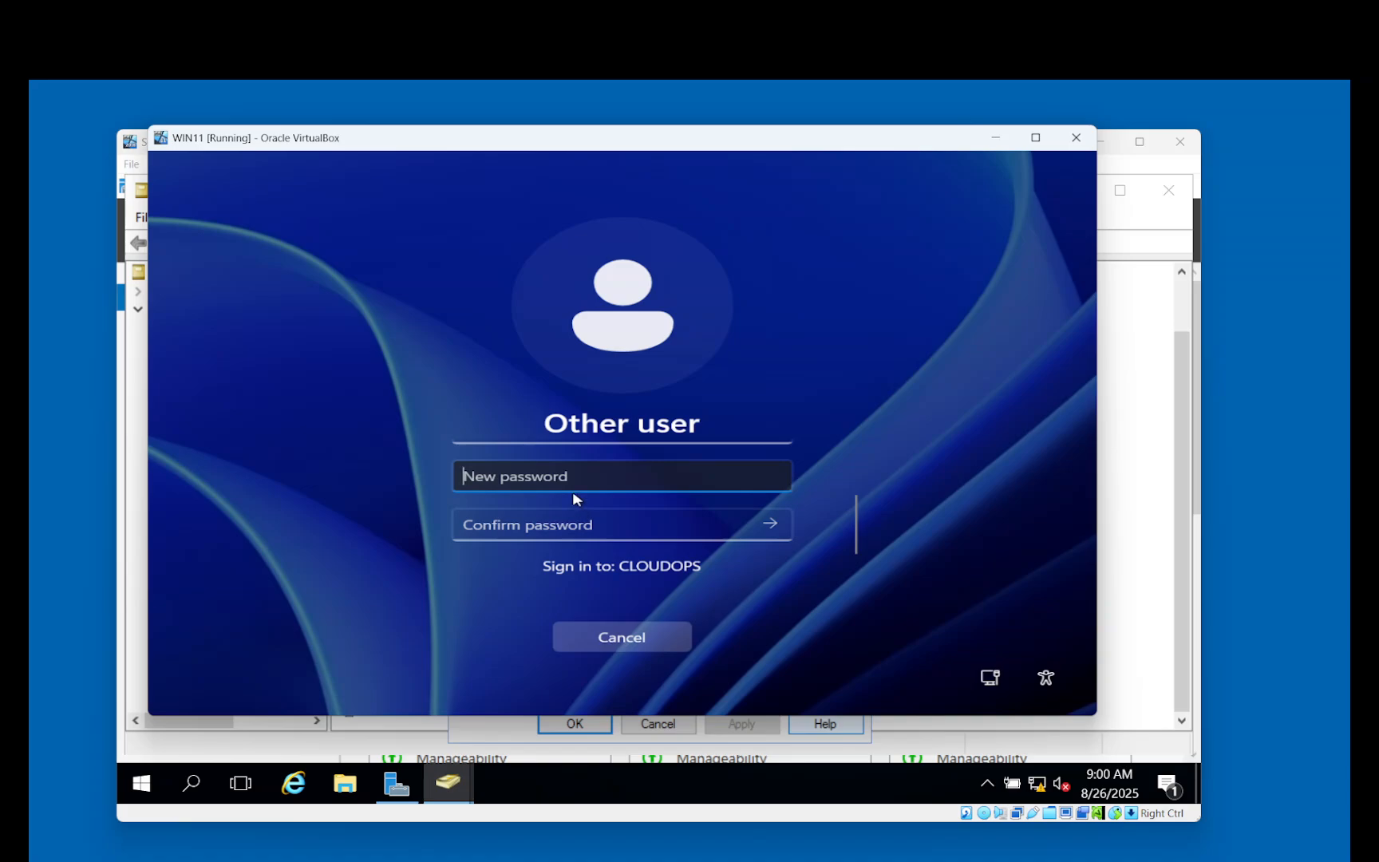
pyautogui.write('*************')
pyautogui.press('Tab')
pyautogui.write('*******')
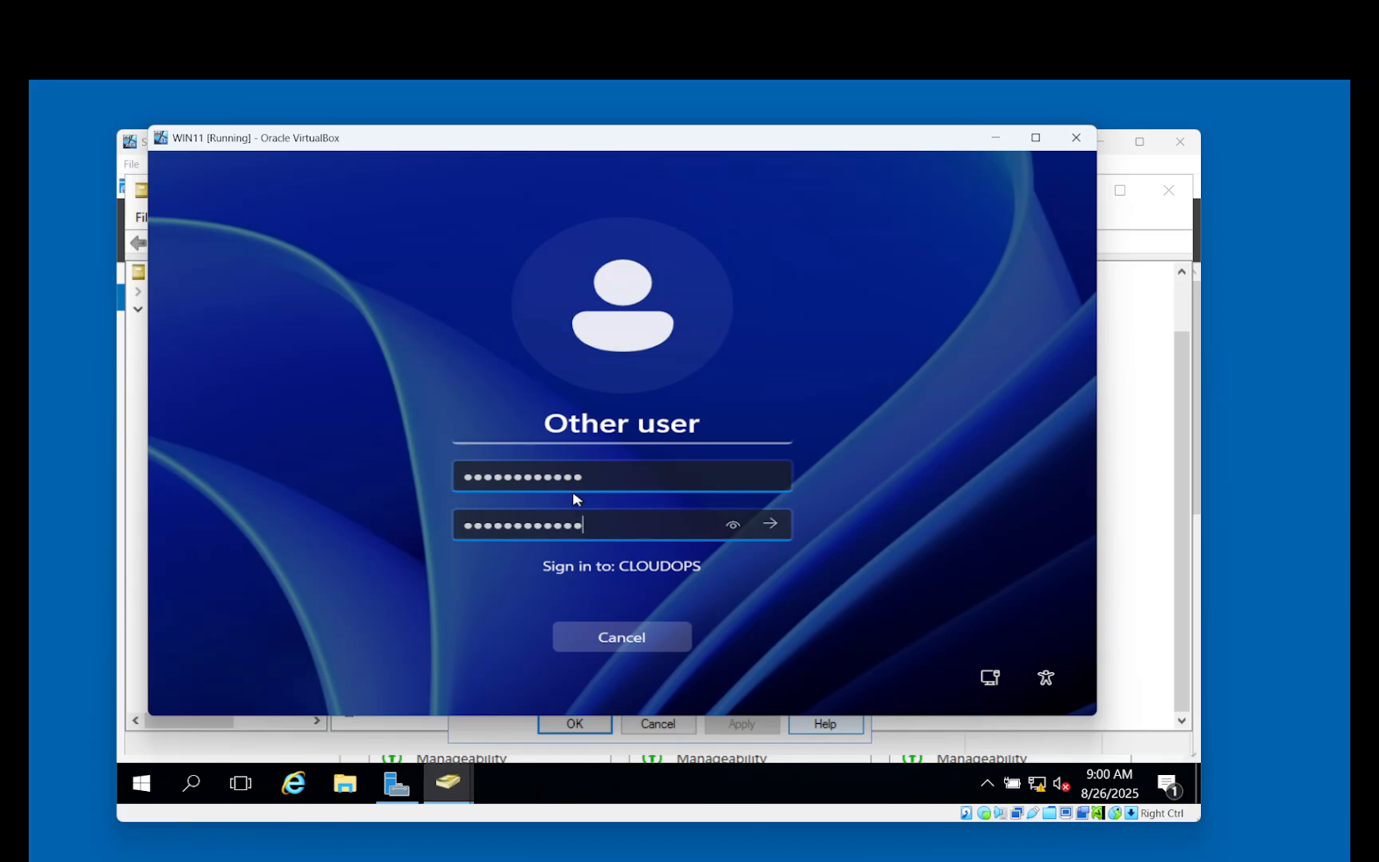
pyautogui.click(768, 524)
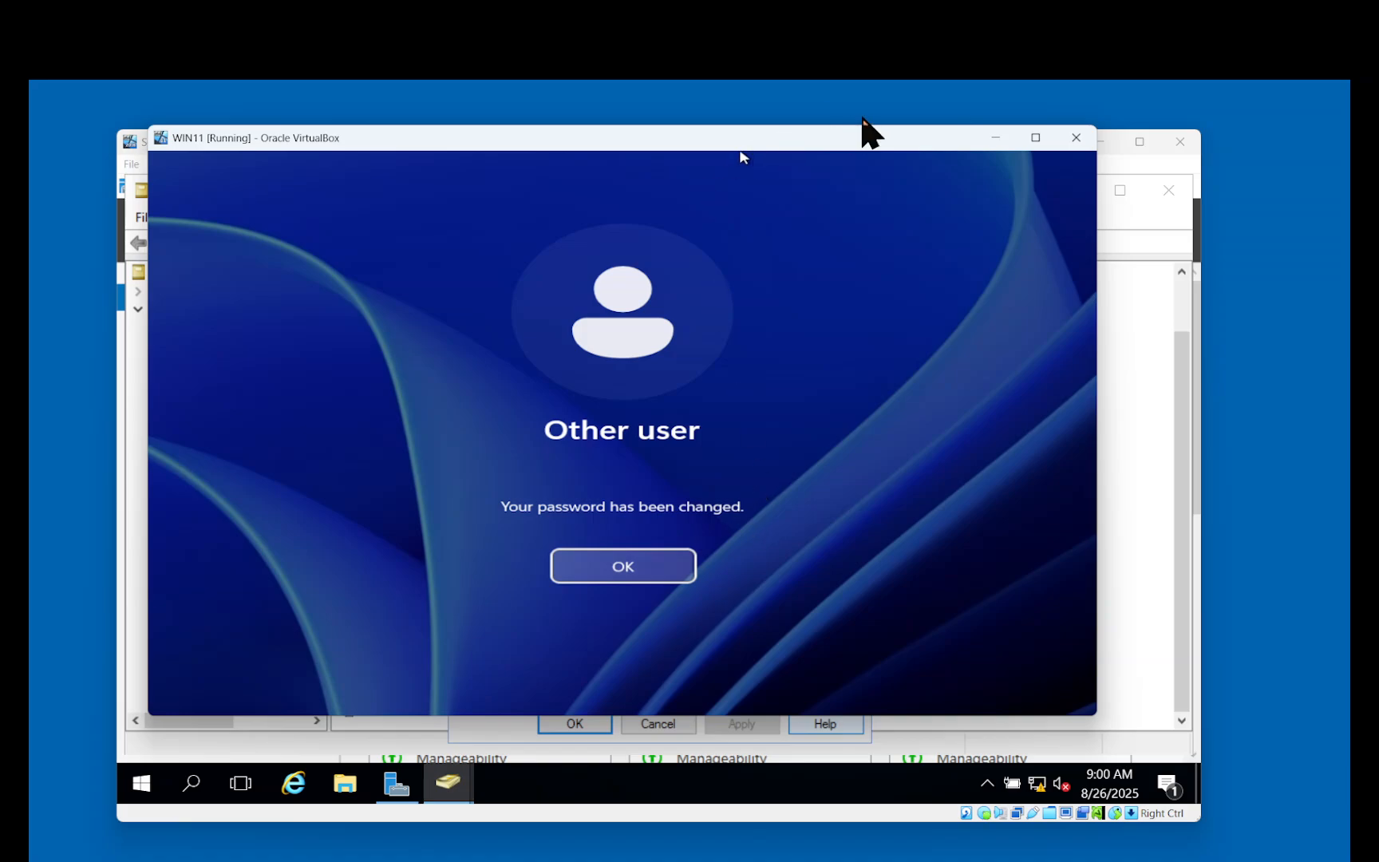
pyautogui.click(991, 138)
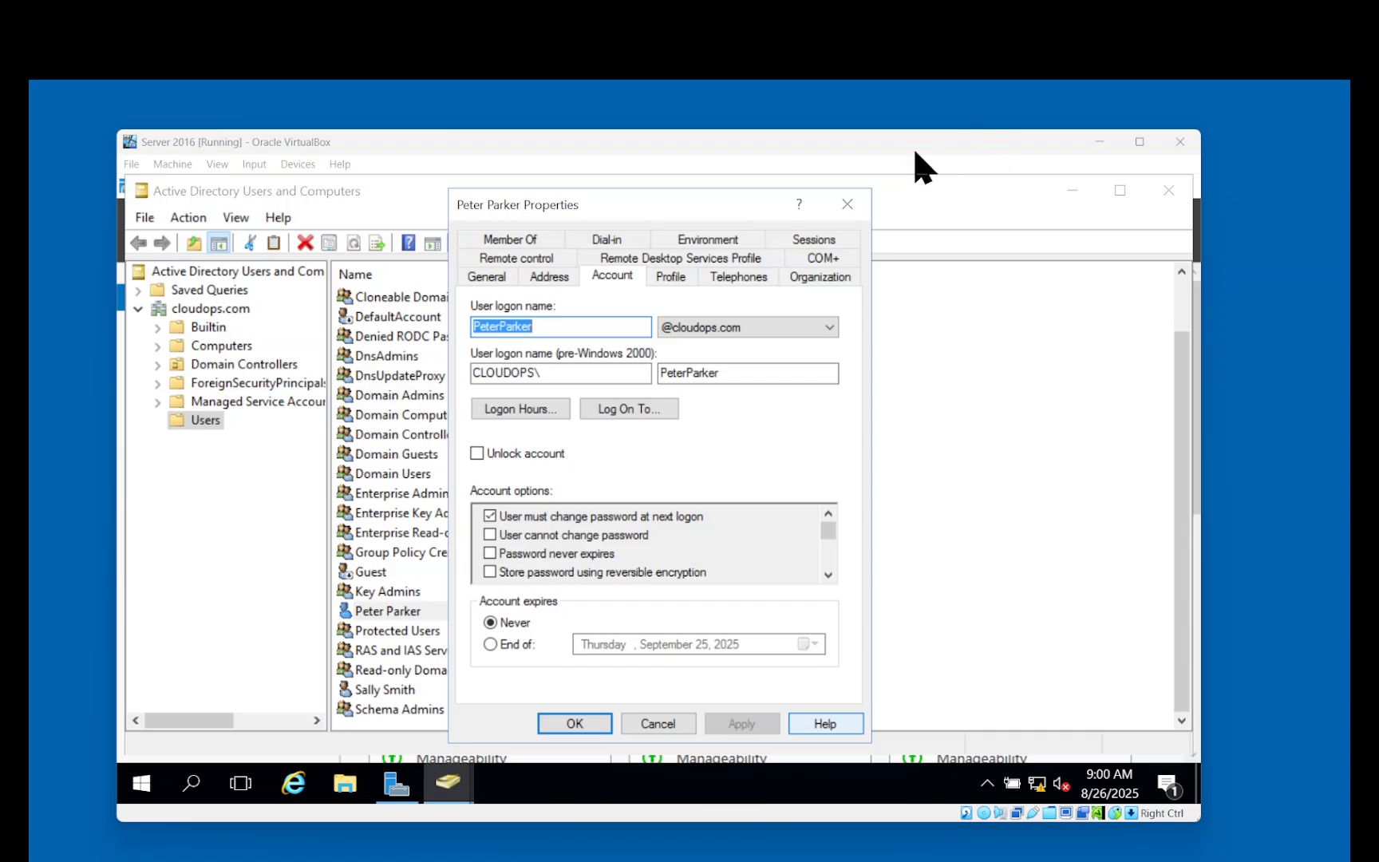
# Close the user's properties, start their password reset in Entra, then return to Zendesk ticket #8.
pyautogui.click(847, 204)
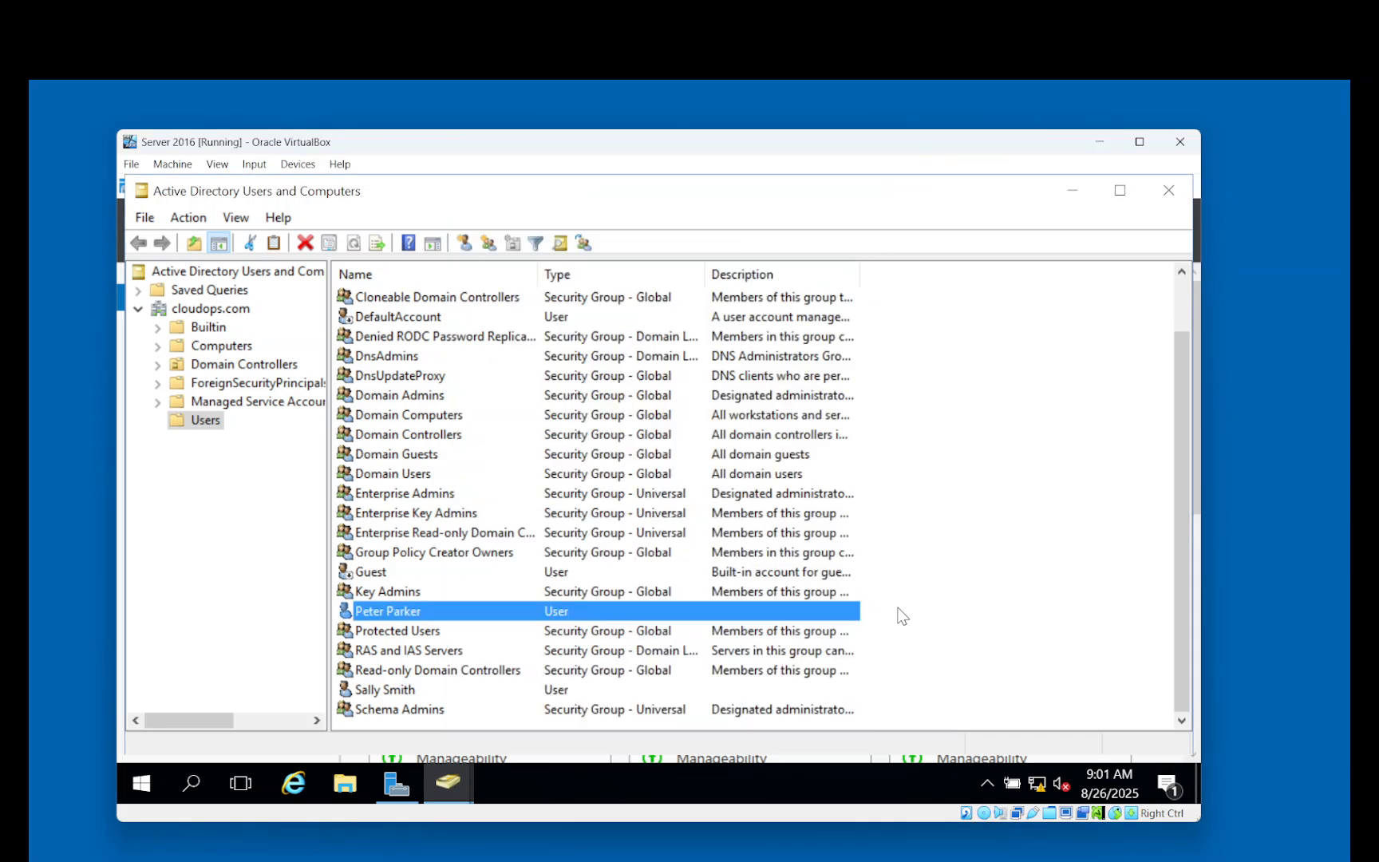
pyautogui.moveTo(889, 854)
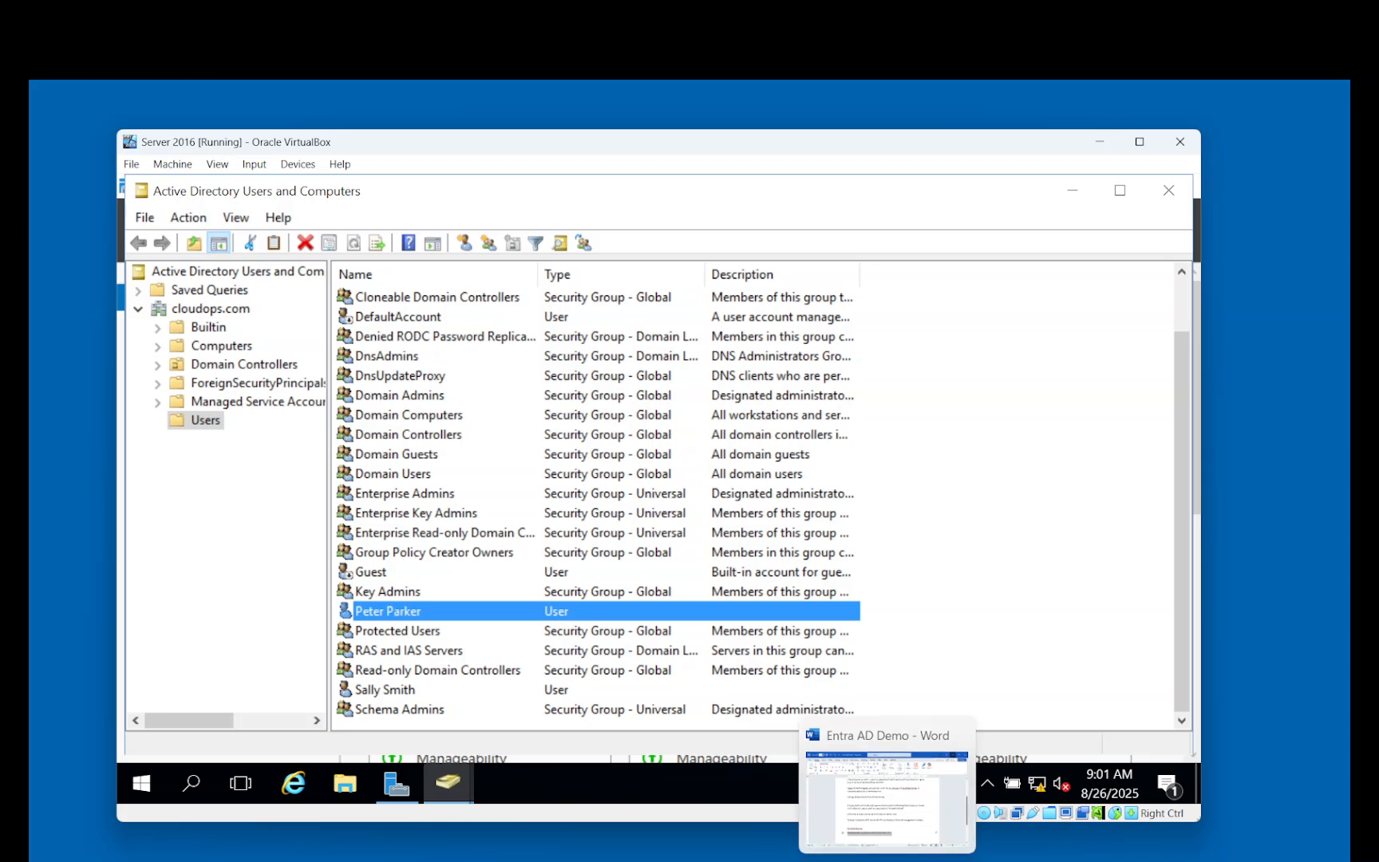
pyautogui.click(359, 790)
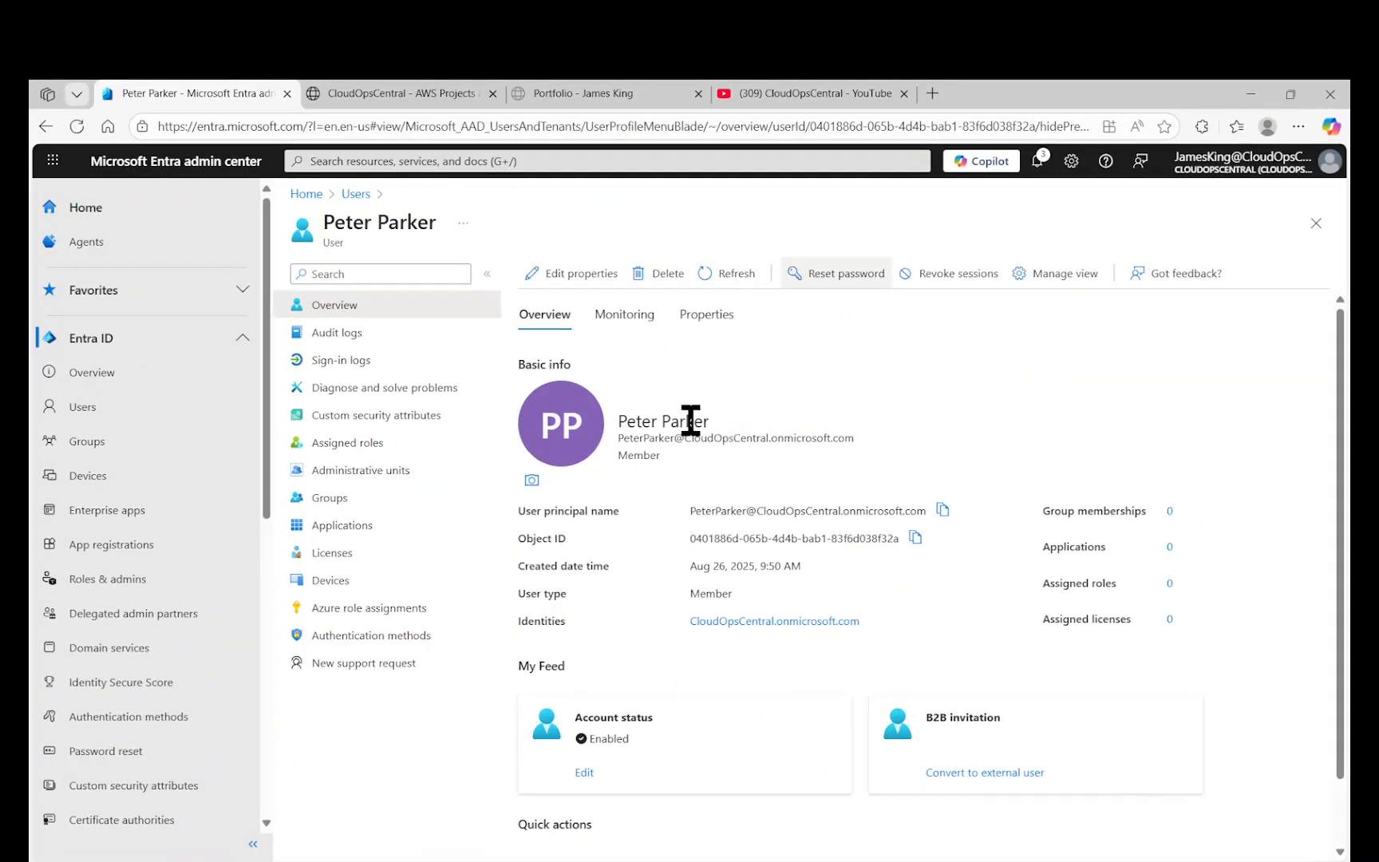
pyautogui.click(834, 280)
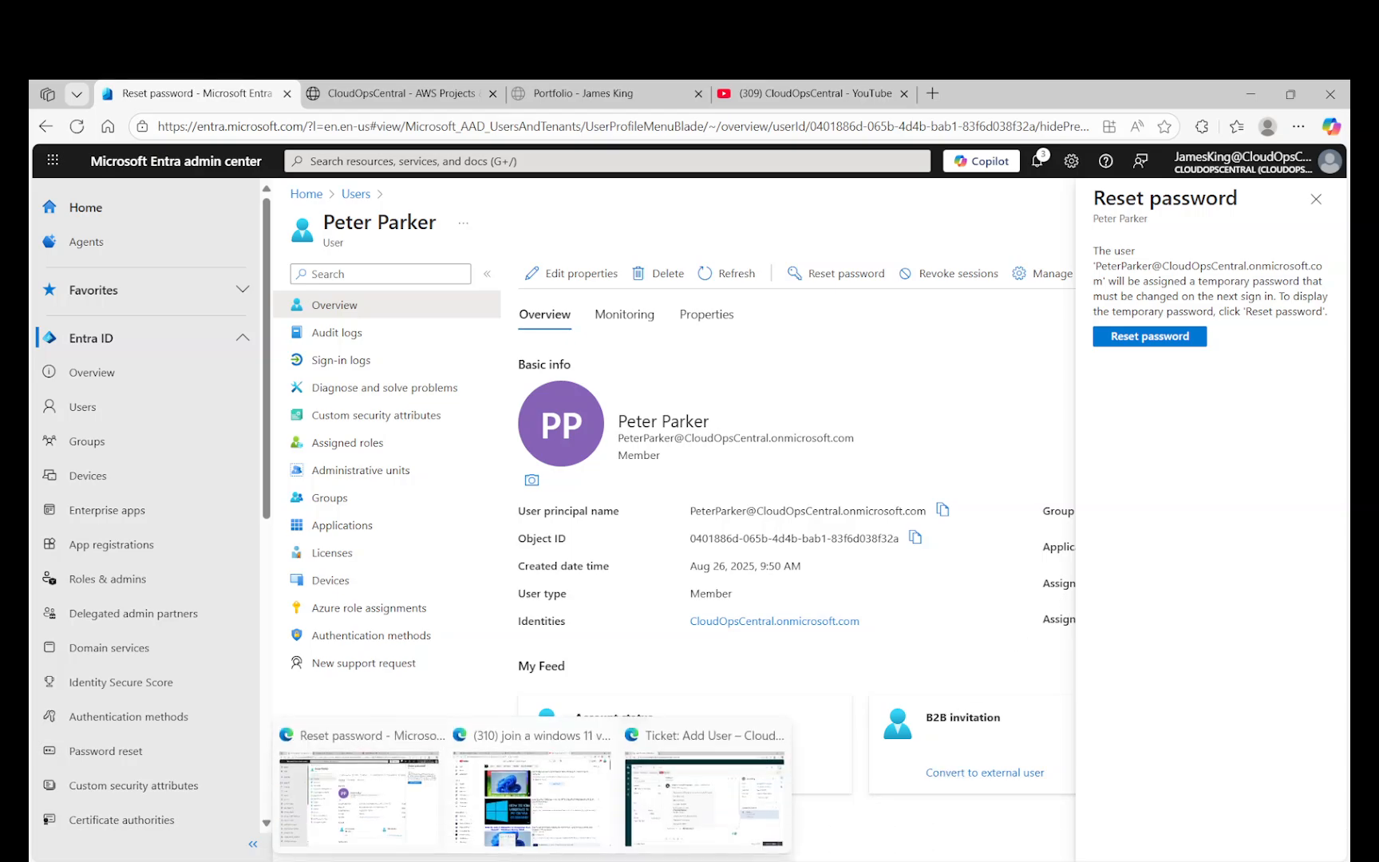
pyautogui.click(714, 805)
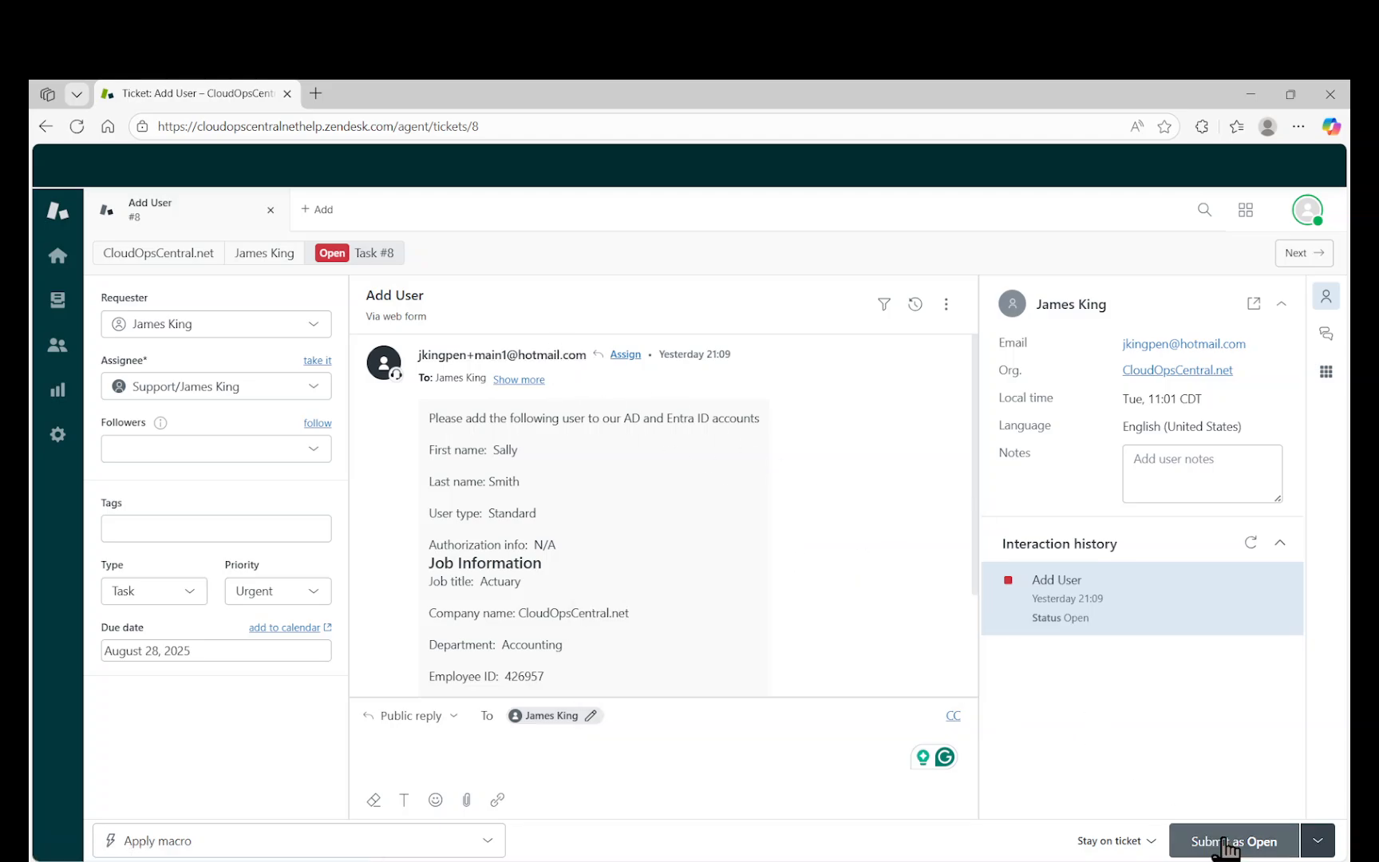
# Submit Add User ticket #8 as Solved and display the Recently updated tickets view.
pyautogui.click(1315, 844)
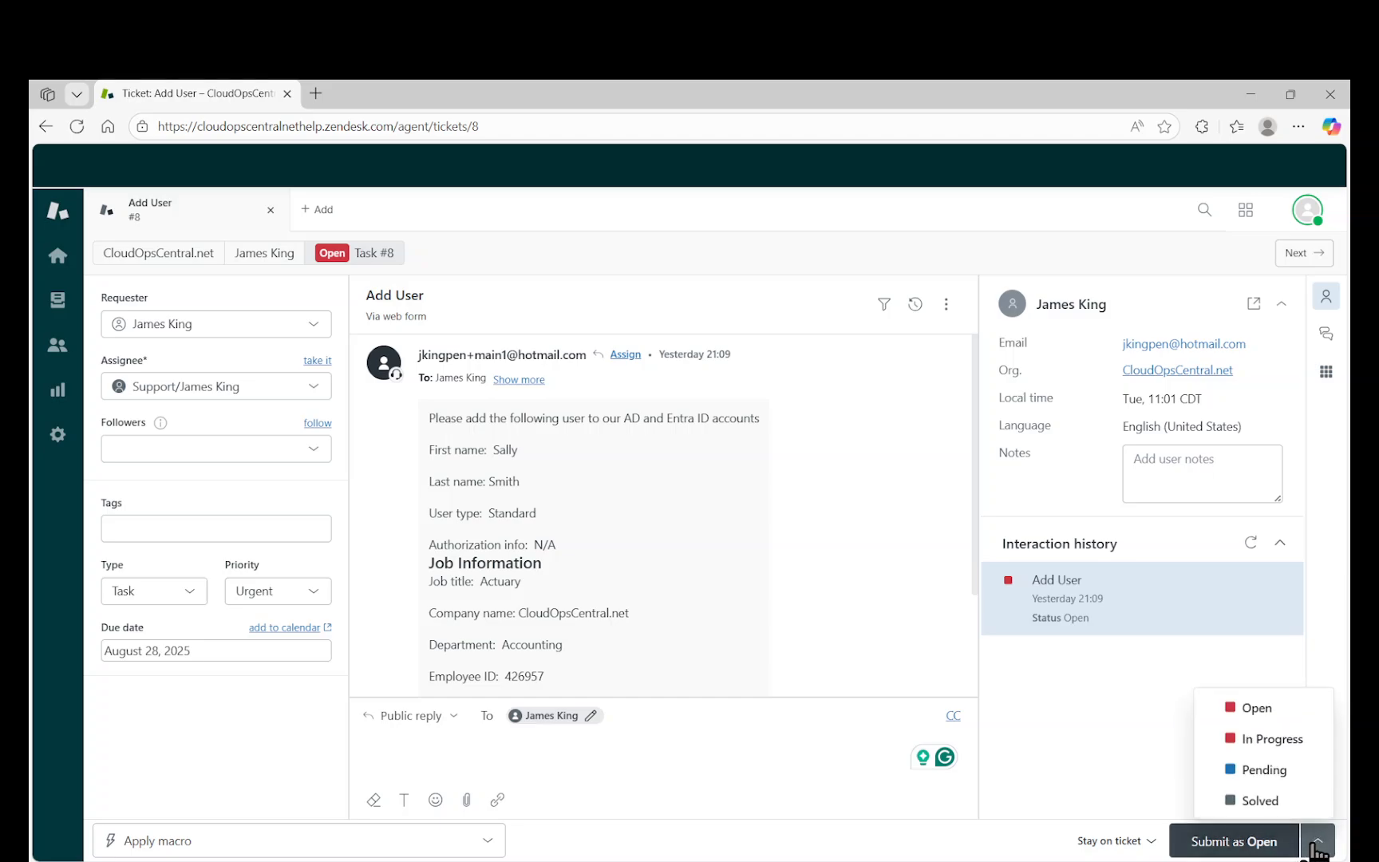
pyautogui.click(1269, 802)
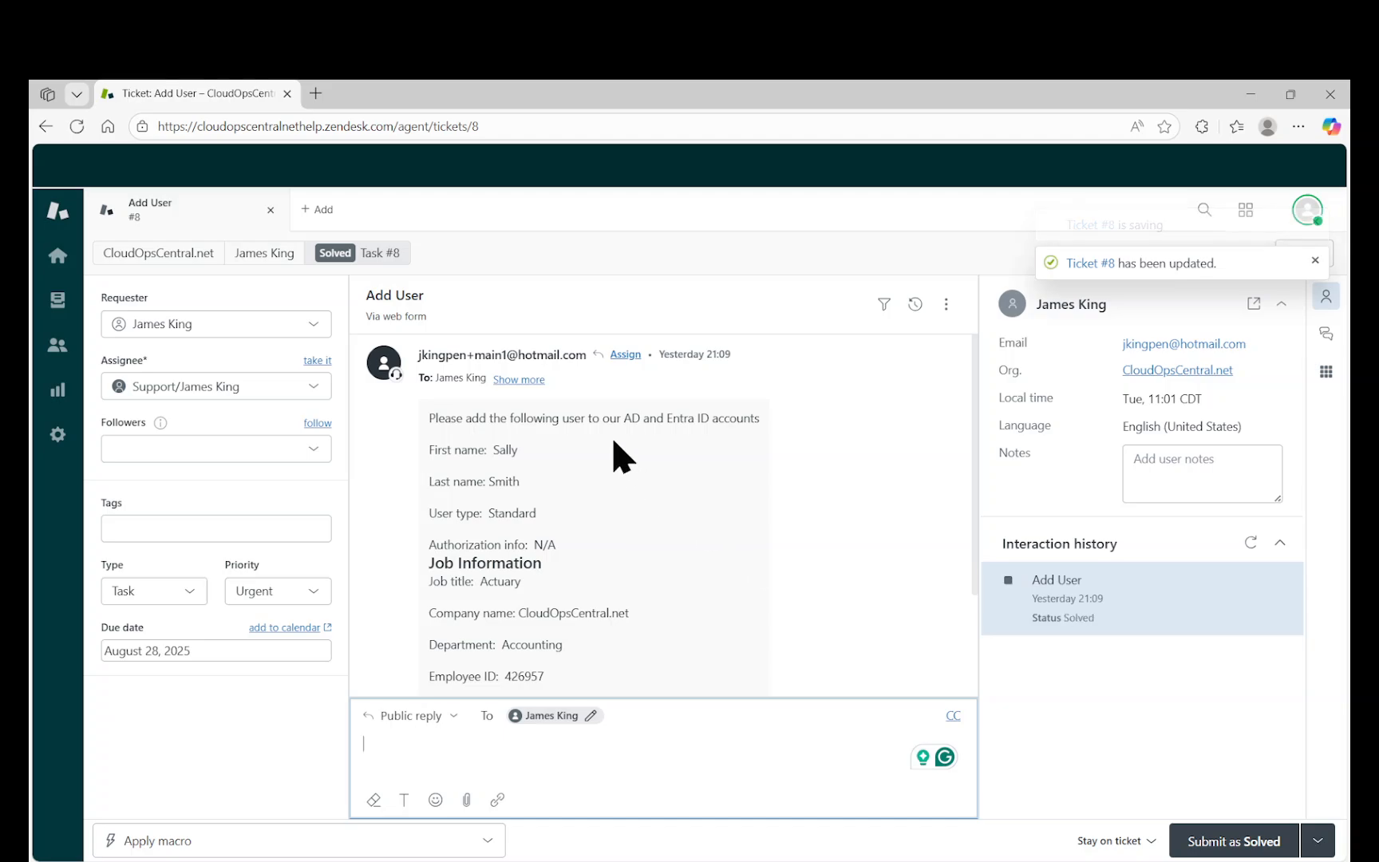
pyautogui.click(176, 264)
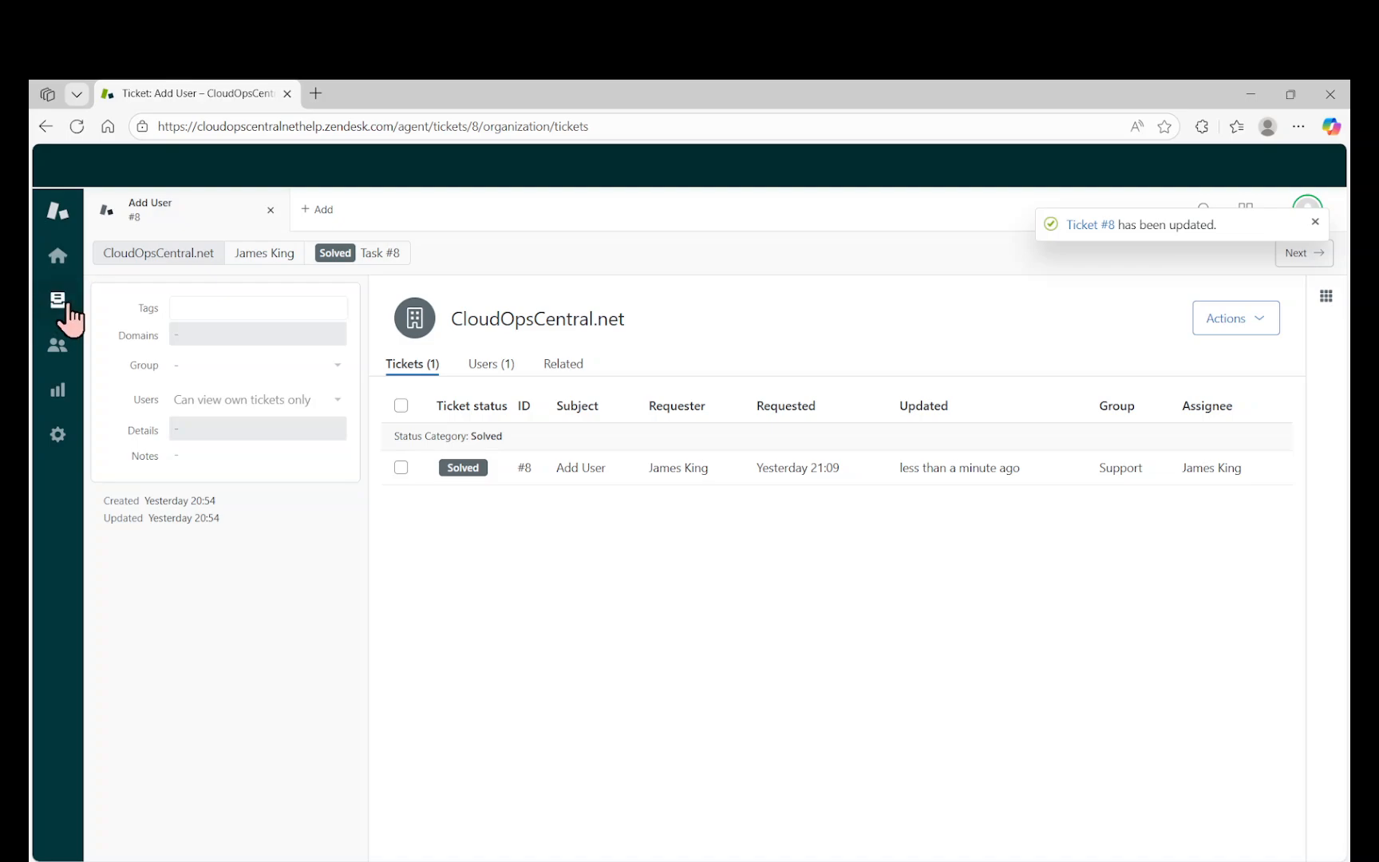
pyautogui.click(61, 305)
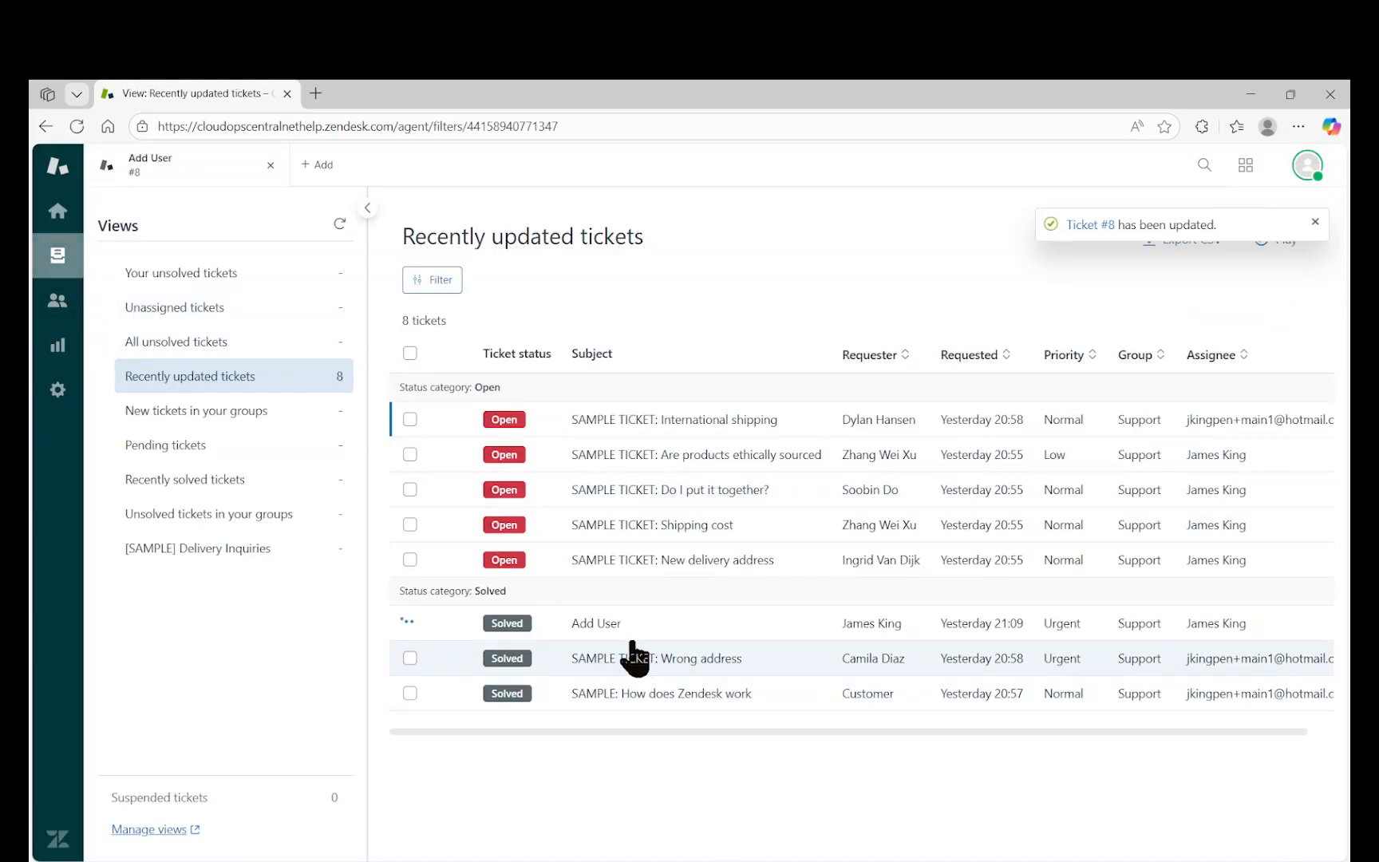
pyautogui.moveTo(624, 640)
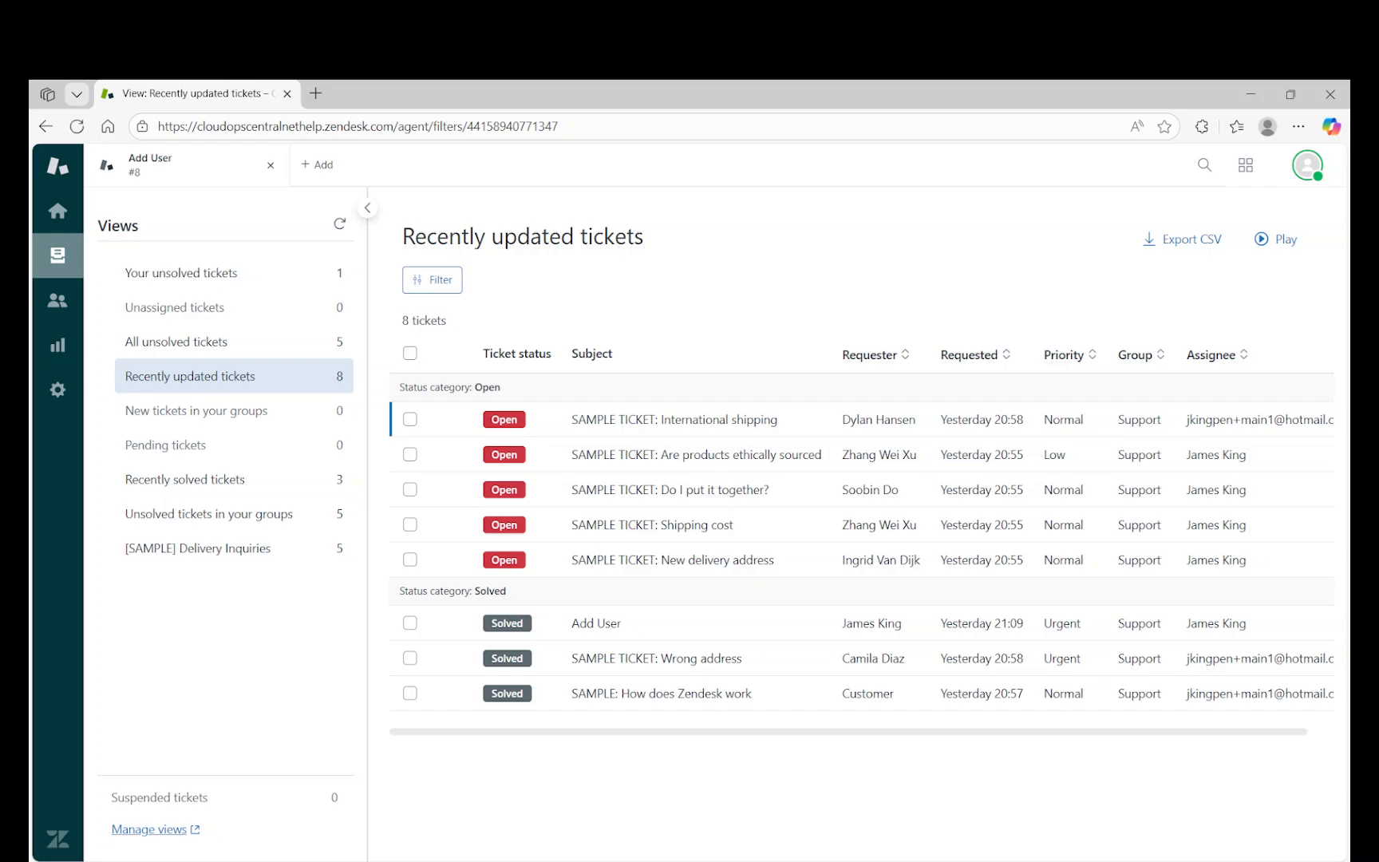